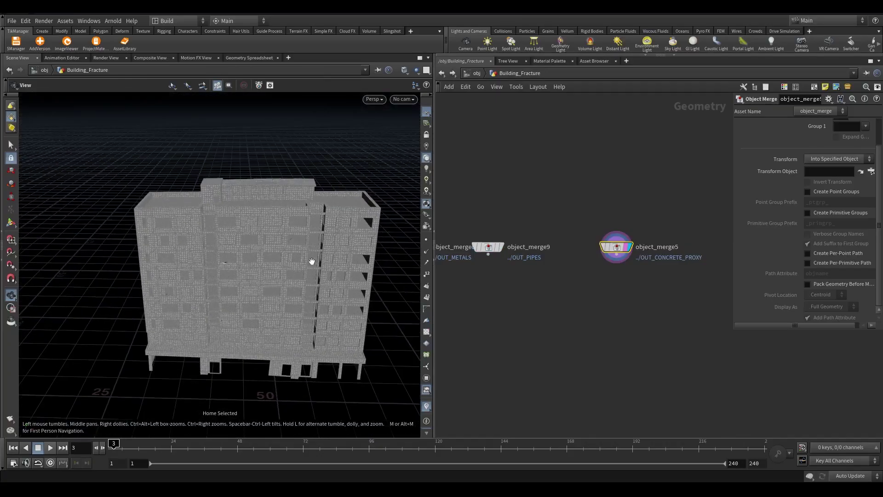
Locate object_merge5 and the OUT_CONCRETE_PROXY null in the network
middle_click_drag(625, 269, 600, 268)
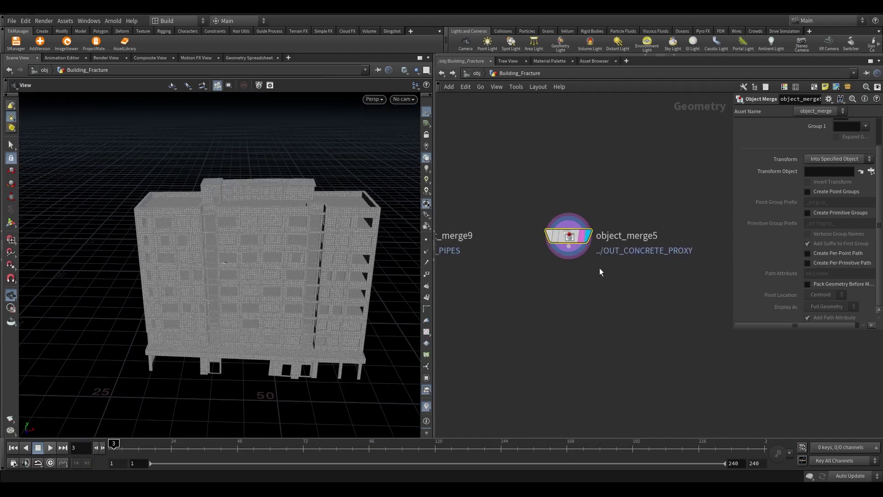
left_click_drag(619, 273, 556, 161)
scroll(635, 343, "down", 3)
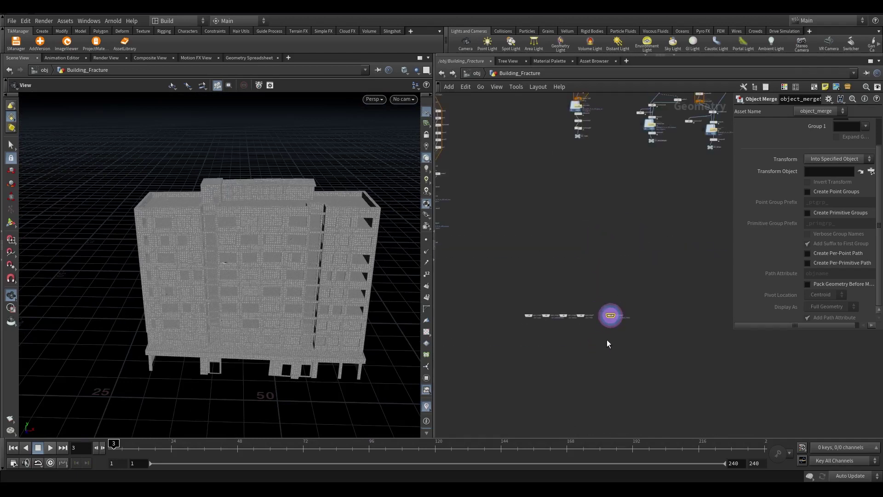
middle_click_drag(605, 345, 580, 297)
scroll(588, 281, "up", 5)
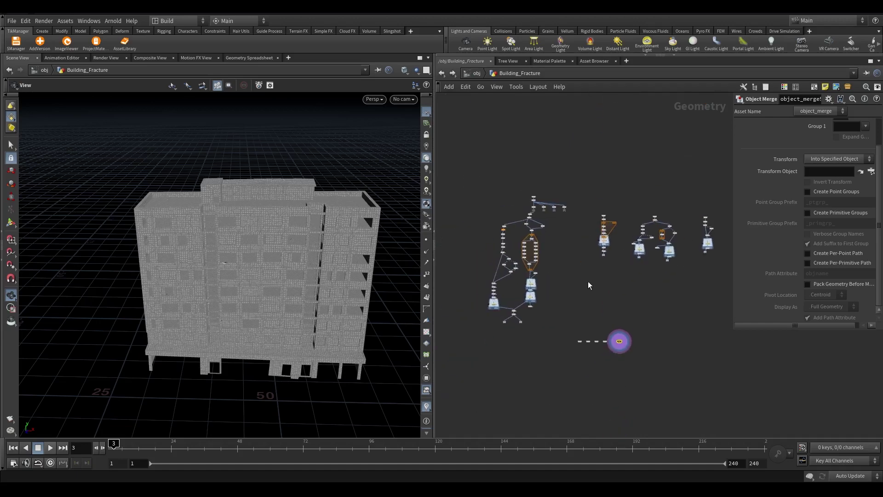
scroll(478, 234, "up", 4)
left_click_drag(479, 234, 481, 235)
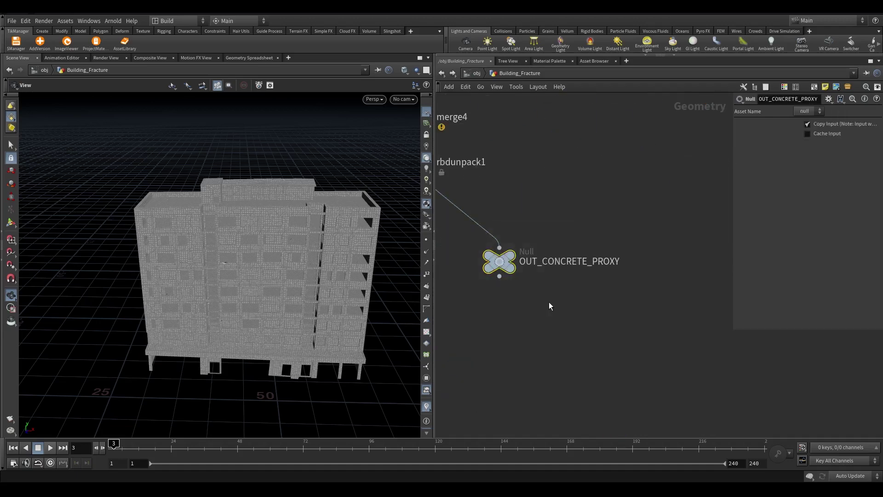
key("h")
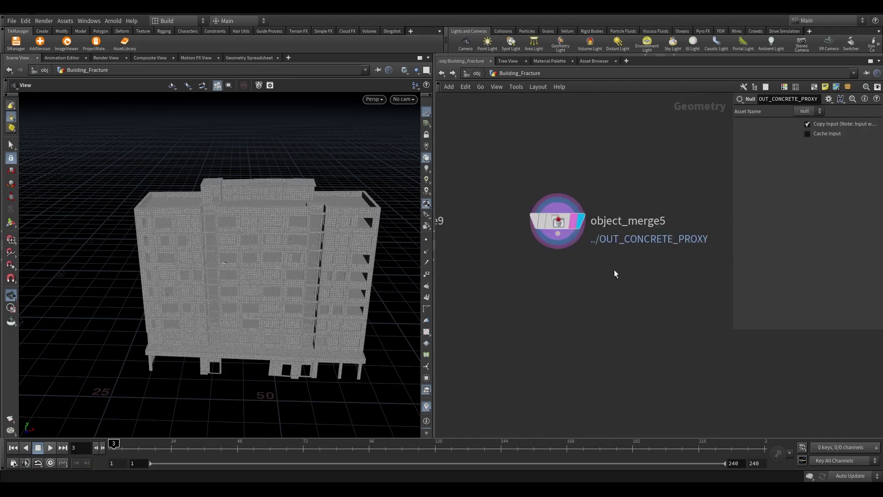
Add a Connect Adjacent Pieces node under object_merge5 and display its result
left_click(557, 233)
key("Tab")
type("con")
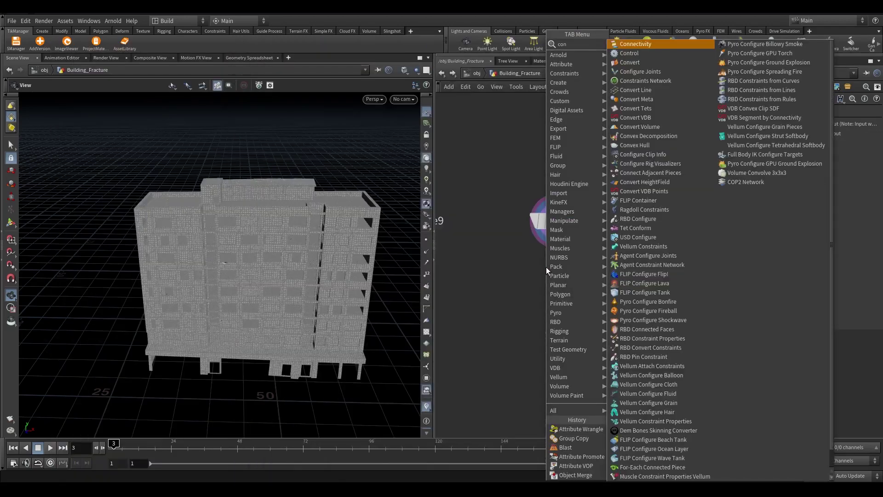
key("BackSpace")
key("BackSpace")
type("onnec")
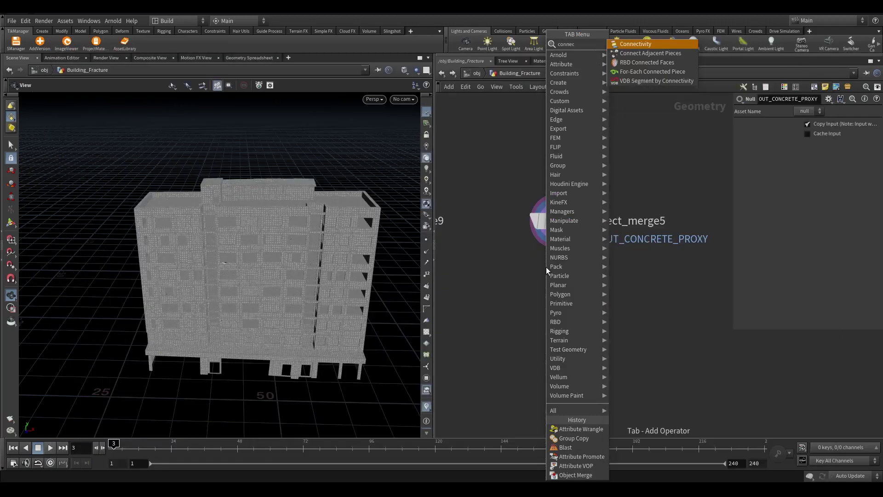
left_click(665, 54)
scroll(574, 288, "up", 3)
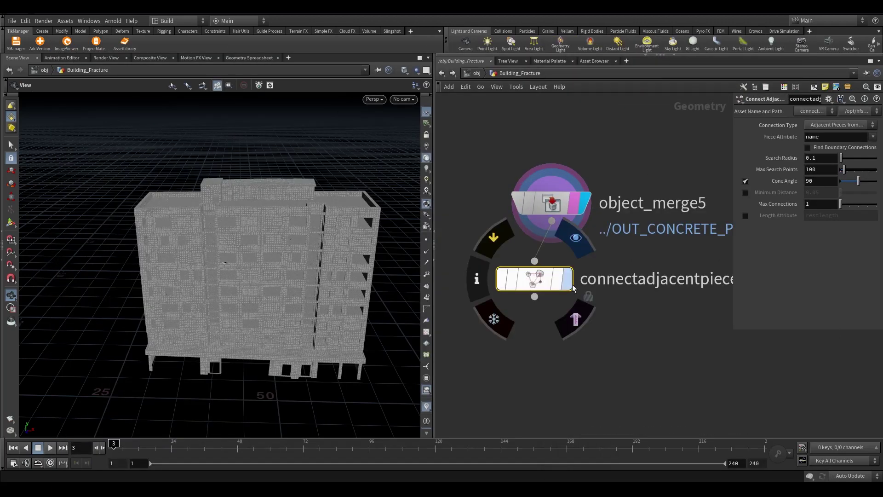
left_click(554, 283)
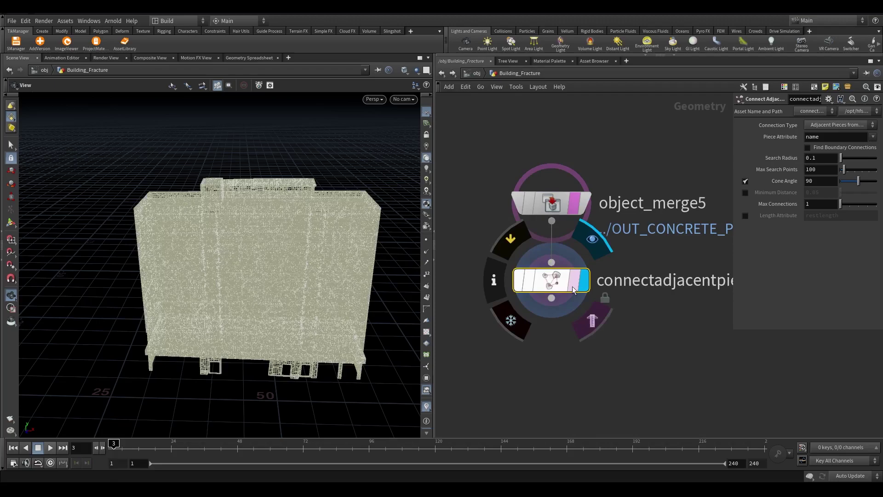
scroll(299, 266, "up", 5)
mouse_move(299, 266)
left_mouse_down("alt")
mouse_move(305, 236)
mouse_move(300, 266)
left_mouse_up("alt")
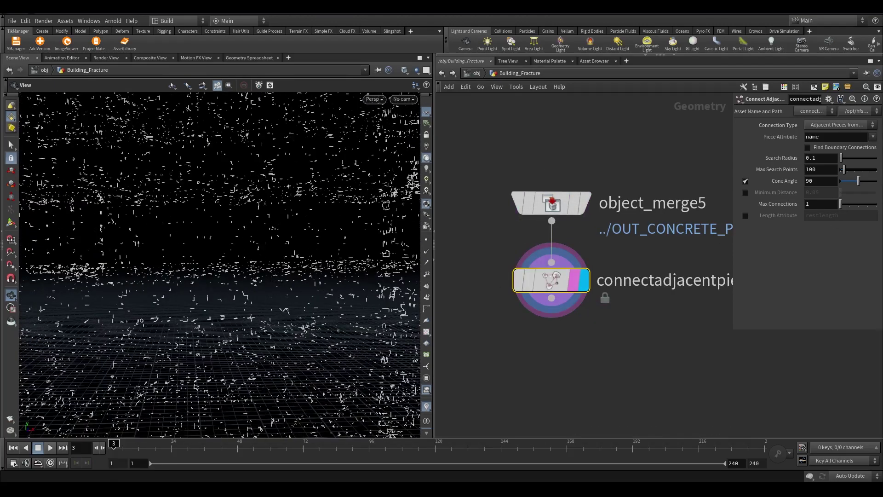
Set Connection Type to Adjacent Pieces from Surface Points
left_click(810, 126)
left_click(807, 145)
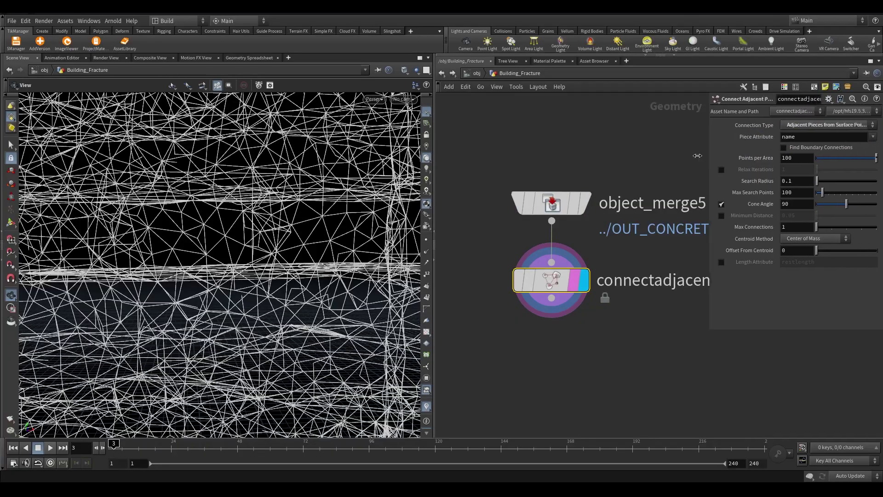
scroll(171, 397, "down", 5)
left_click_drag(171, 397, 184, 276)
scroll(200, 203, "up", 8)
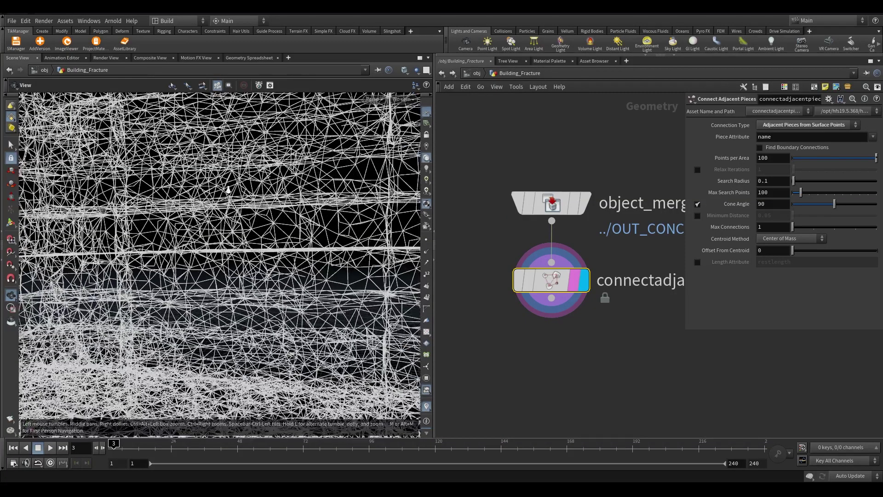
scroll(368, 291, "down", 5)
scroll(270, 203, "up", 3)
Orbit through the building to inspect the resulting connection lines
scroll(270, 204, "down", 5)
left_click_drag(270, 204, 285, 235)
scroll(236, 198, "up", 5)
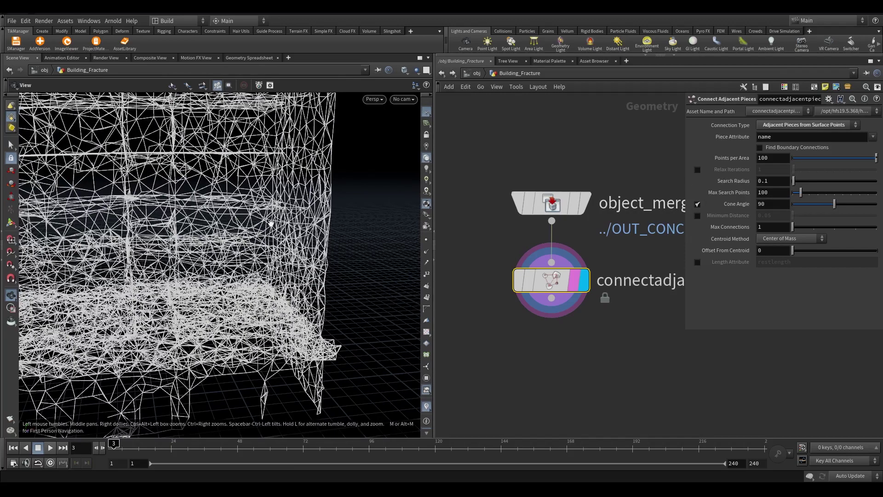
left_click_drag(285, 198, 327, 119)
left_click_drag(222, 172, 190, 182)
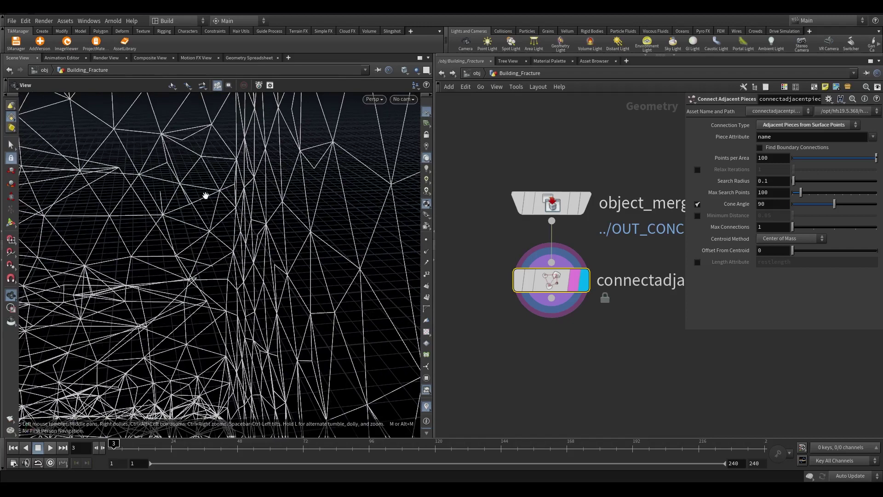
left_click_drag(207, 300, 160, 211)
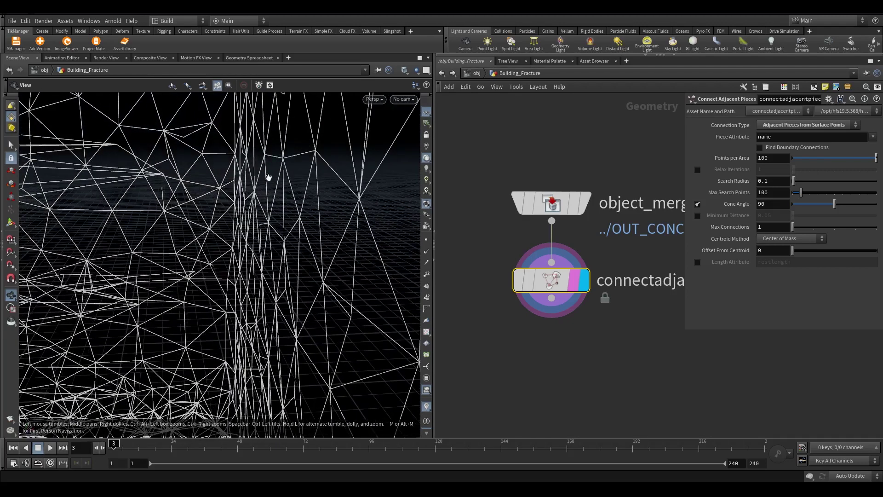
left_click_drag(120, 193, 263, 191)
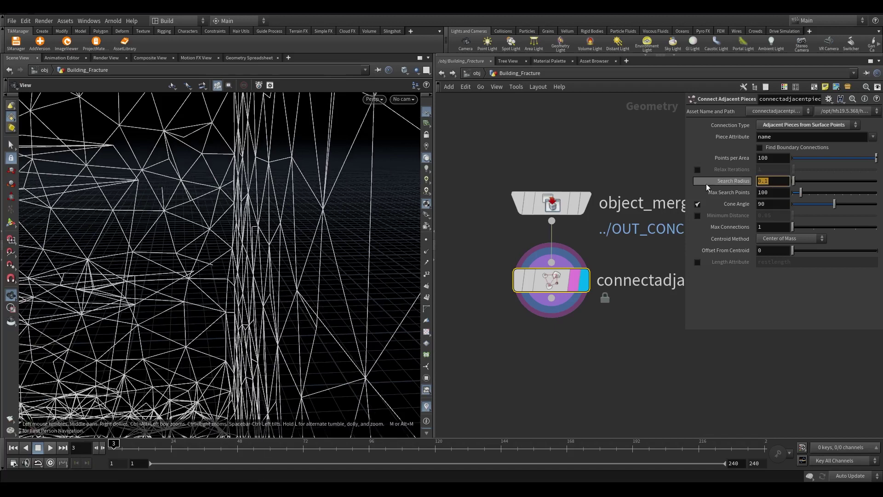
Raise Search Radius to 1 and Max Connections to 10, then zoom out on the denser web
type("1")
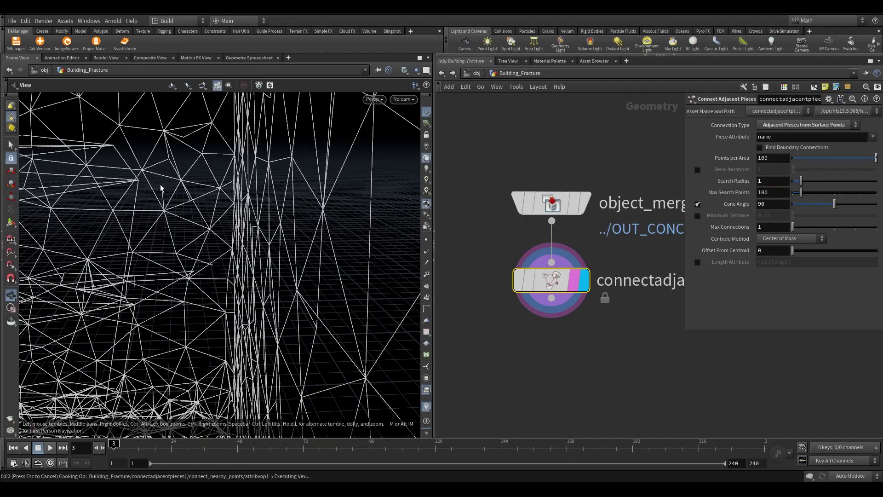
mouse_move(288, 226)
left_mouse_down()
mouse_move(257, 191)
mouse_move(258, 207)
mouse_move(312, 222)
mouse_move(272, 221)
mouse_move(158, 360)
mouse_move(300, 214)
left_mouse_up()
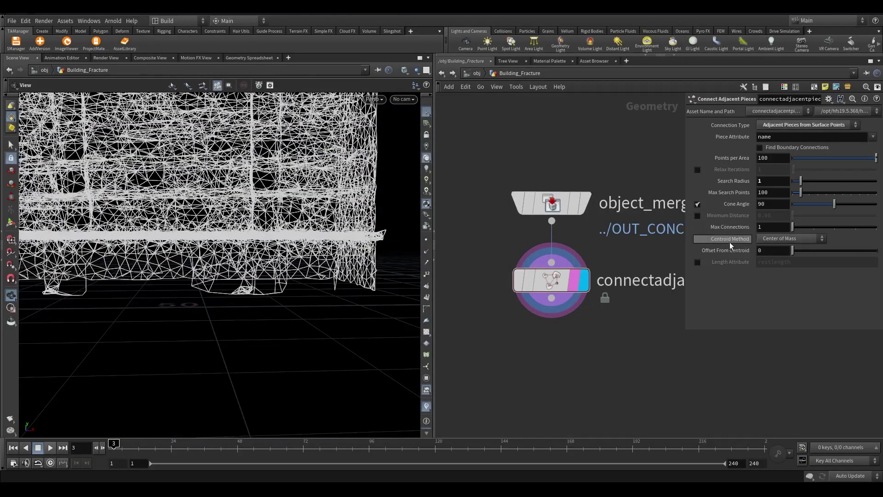
type("0")
key("Return")
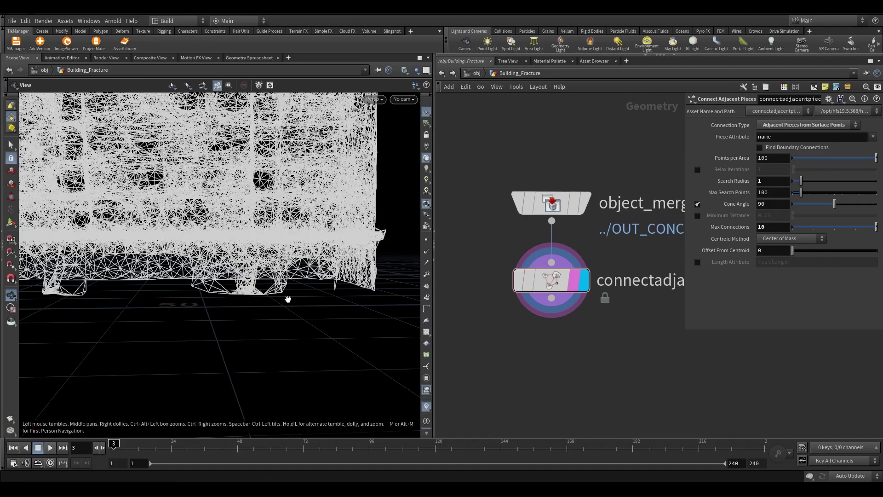
scroll(289, 296, "down", 10)
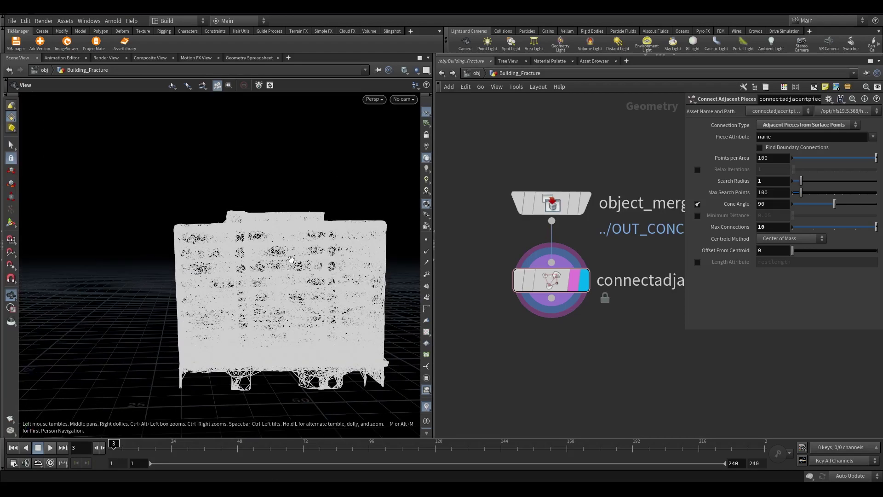
left_click_drag(289, 297, 295, 256)
scroll(552, 305, "up", 3)
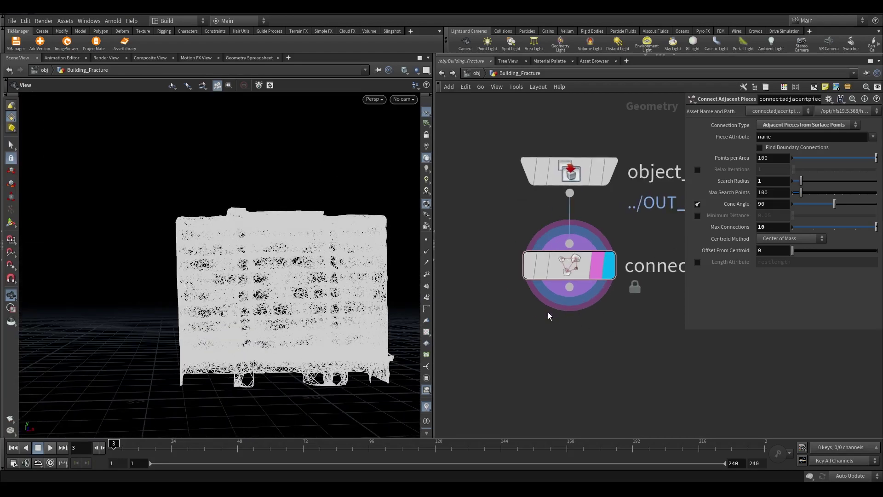
Add an RBD Constraint Properties node below connectadjacentpieces and display it
left_click(551, 305)
left_click(558, 332)
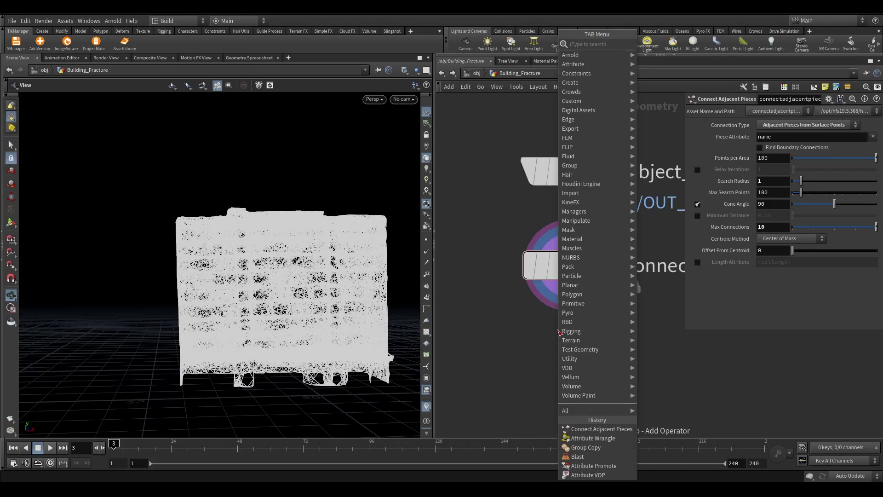
type("rbd cons")
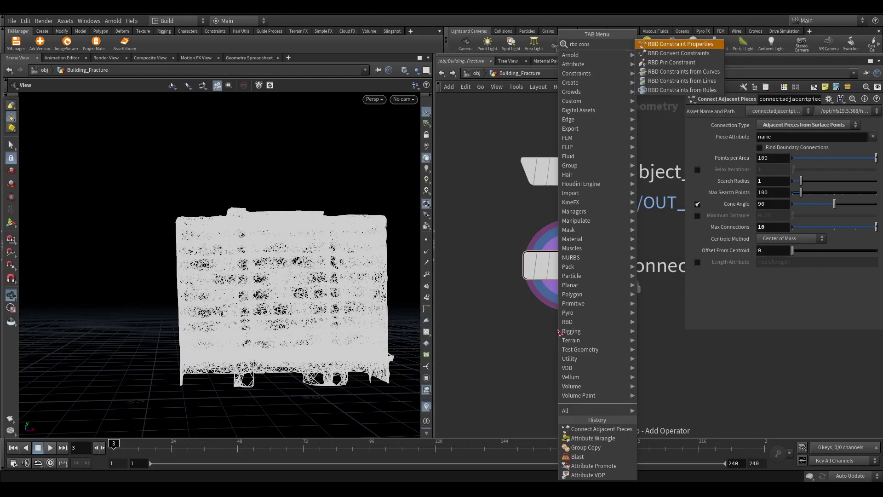
key("Return")
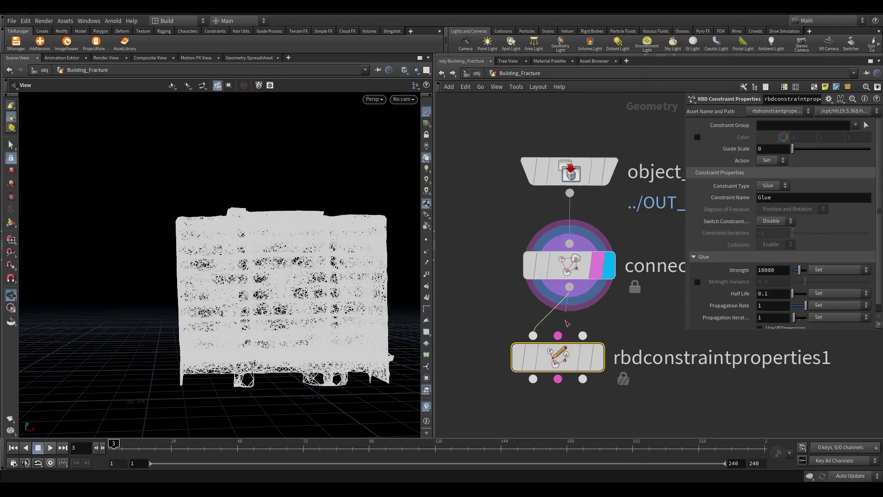
left_click(598, 357)
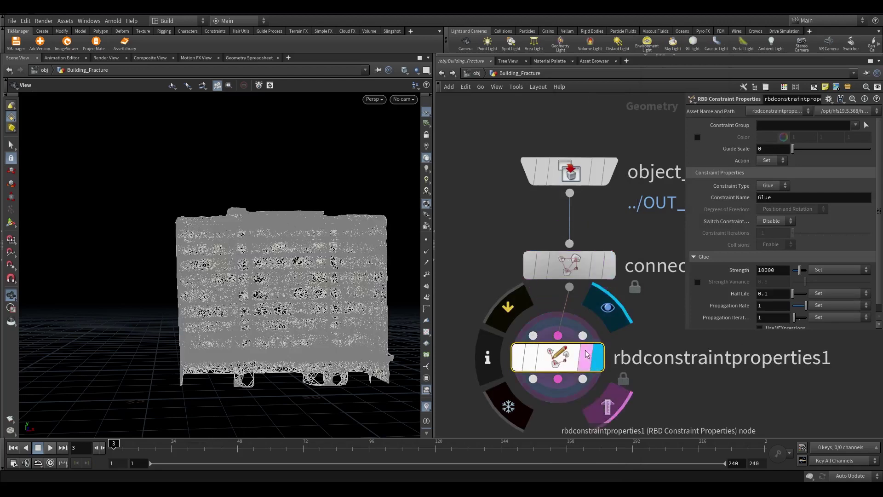
left_click_drag(559, 356, 571, 361)
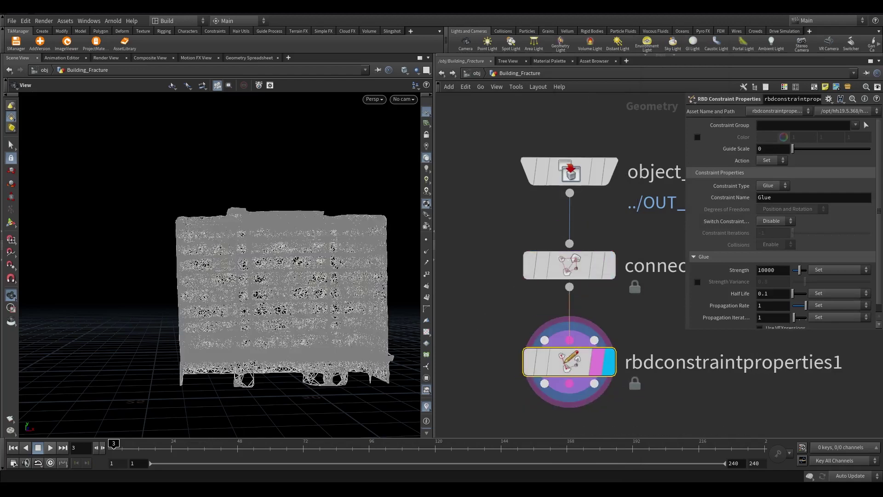
Make the constraints Glue with strength 20000, half life 0.1, propagation rate 1, 2 iterations
scroll(739, 296, "down", 1)
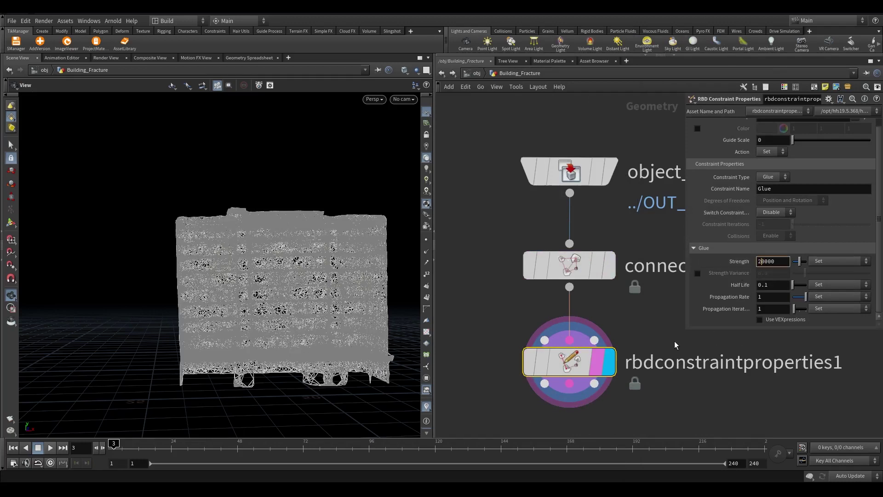
key("Return")
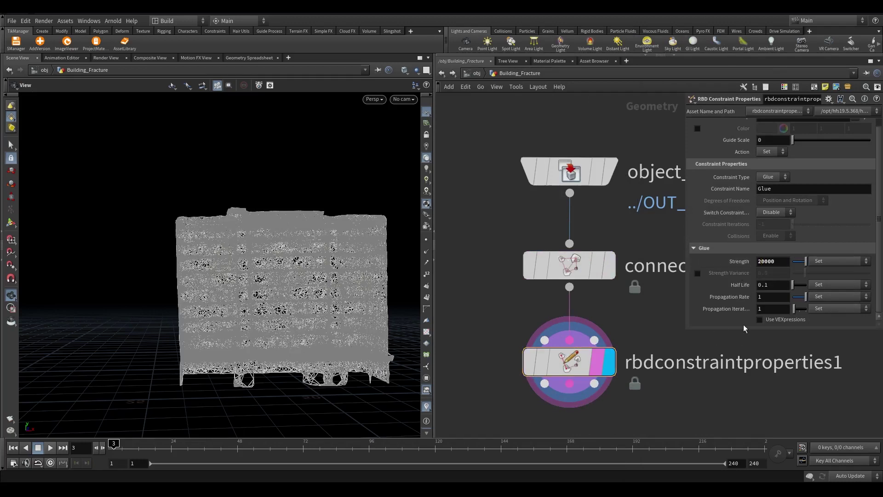
double_click(770, 308)
type("2")
key("Return")
middle_click_drag(267, 370, 243, 360)
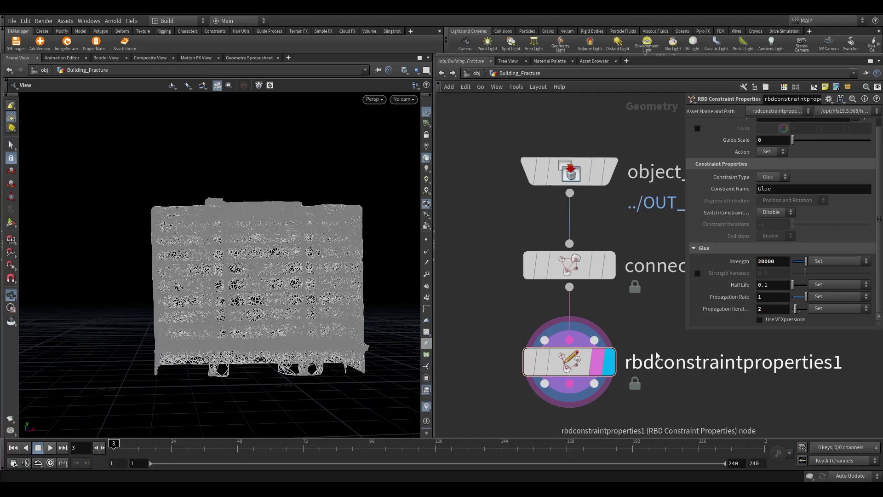
scroll(641, 323, "down", 3)
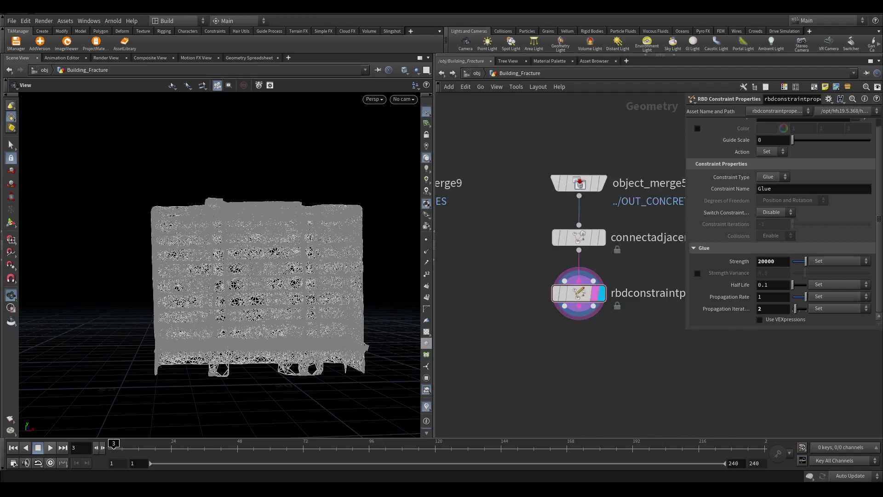
Add a Glue Cluster node below rbdconstraintproperties1 and display it
scroll(550, 370, "up", 2)
left_click_drag(590, 279, 592, 338)
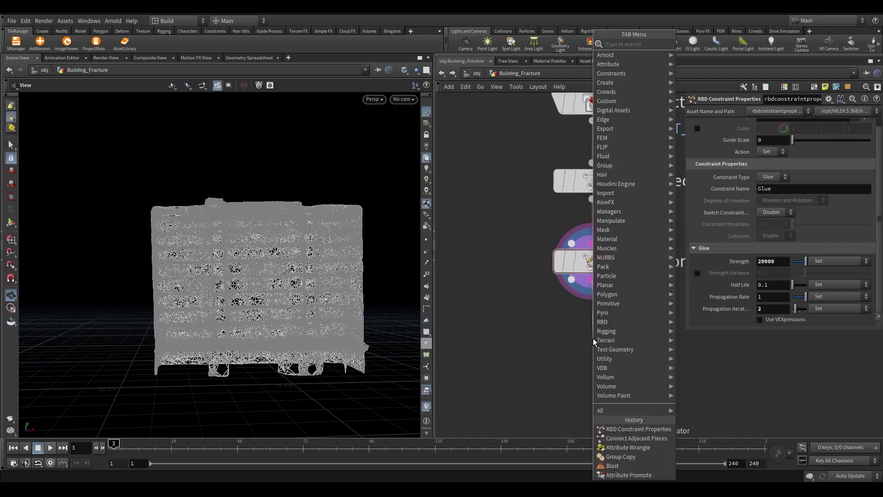
type("glue c")
key("Return")
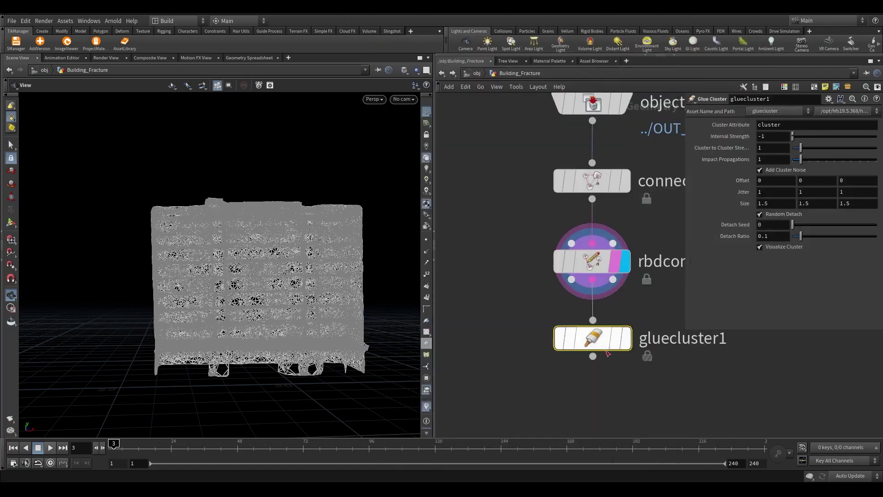
scroll(592, 338, "up", 2)
left_click(616, 339)
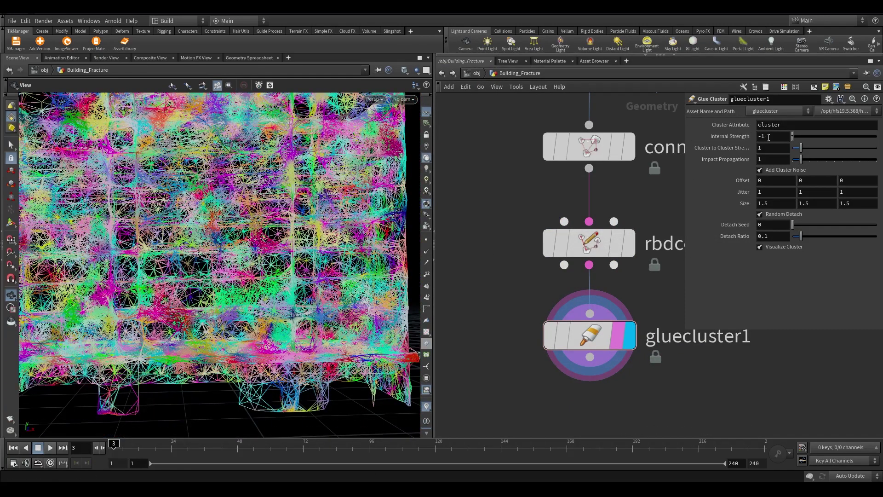
Set the glue cluster's Internal Strength to 10000
type("1000")
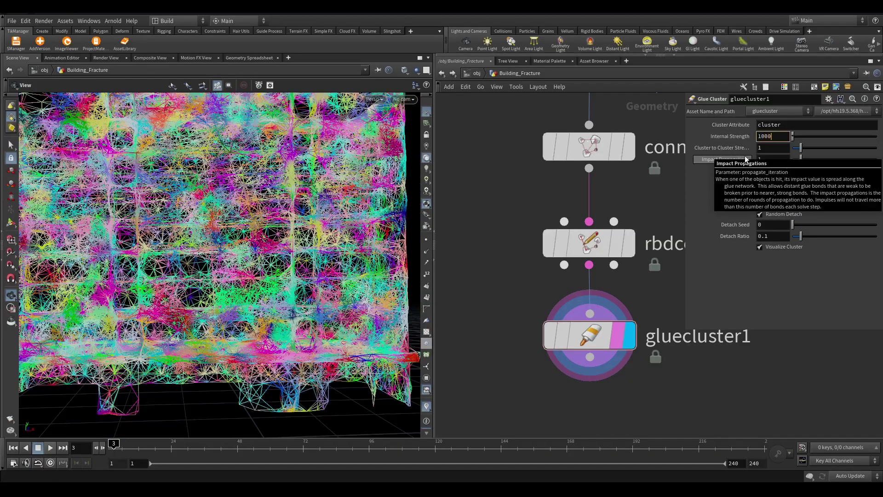
type("0")
key("Return")
scroll(280, 171, "up", 3)
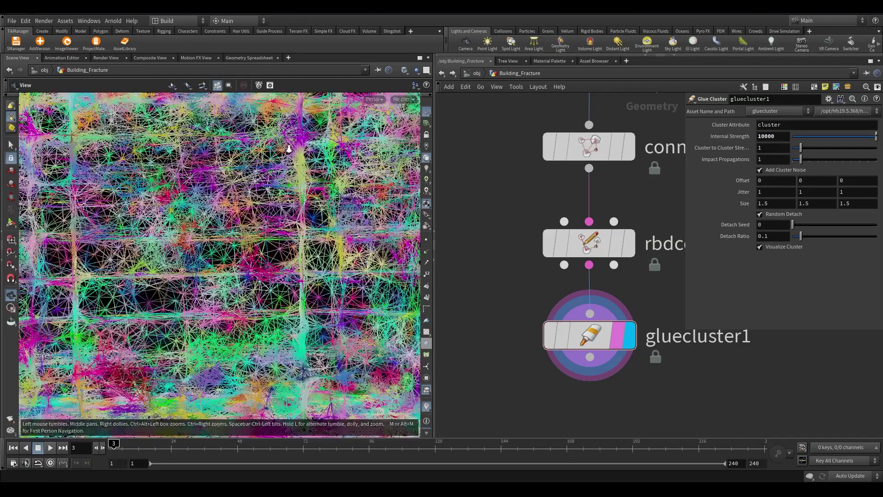
scroll(279, 171, "down", 2)
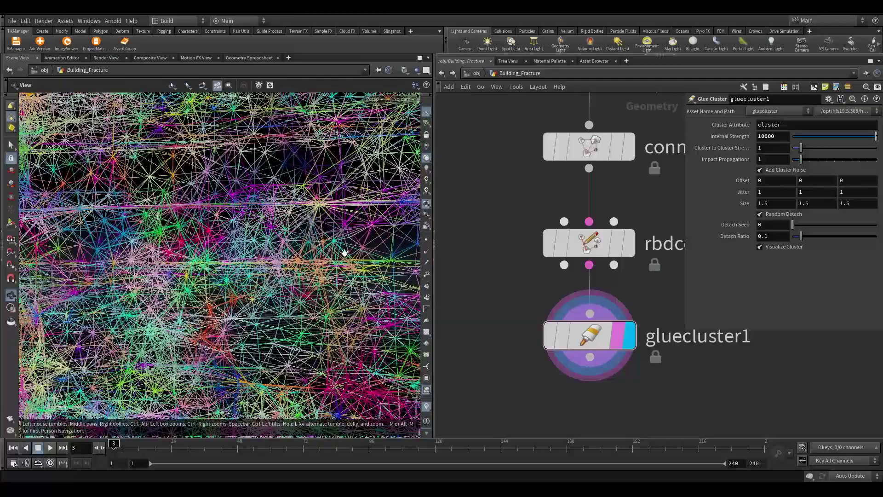
scroll(89, 360, "down", 2)
left_click_drag(89, 360, 152, 336)
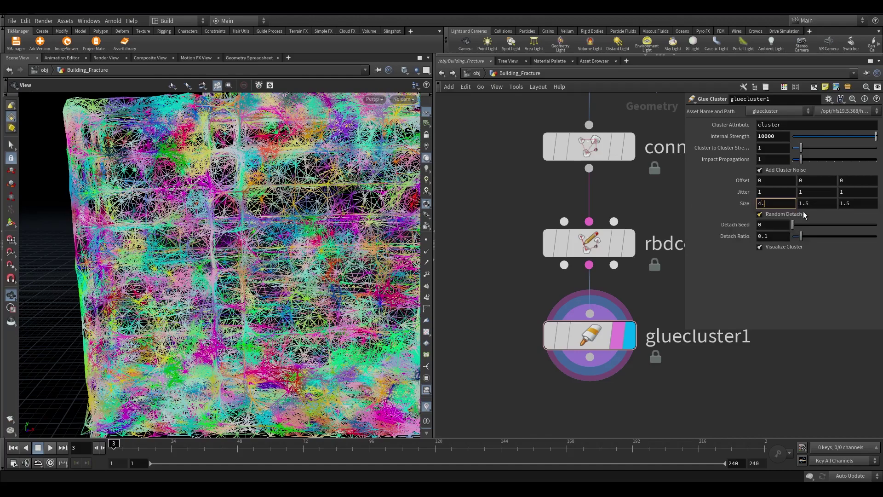
Set the cluster Size to 4.4 on all three axes
type("4")
key("Tab")
type("4.4")
left_click(846, 203)
type("4.")
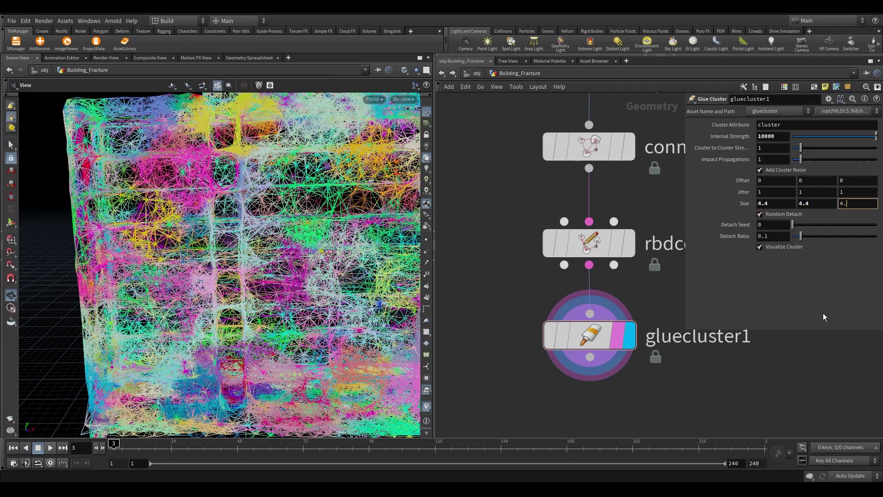
type("4")
key("Return")
scroll(270, 371, "down", 5)
scroll(208, 194, "up", 6)
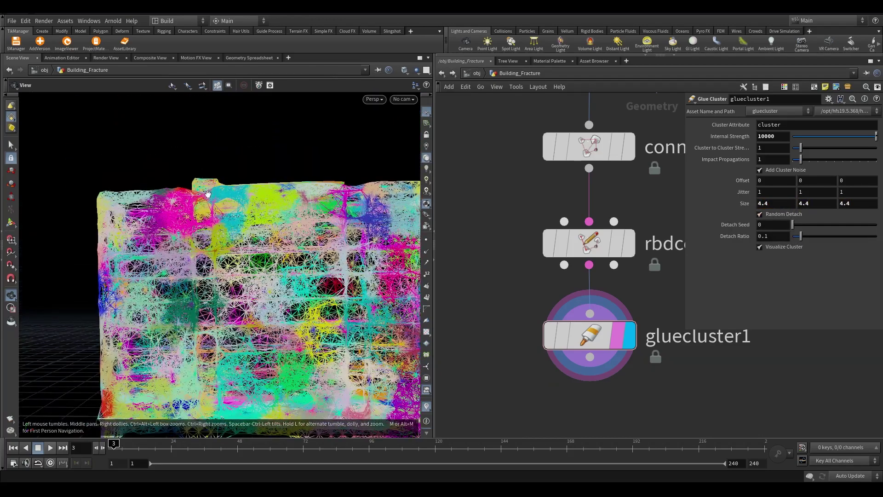
scroll(93, 204, "down", 3)
left_click_drag(92, 204, 83, 257)
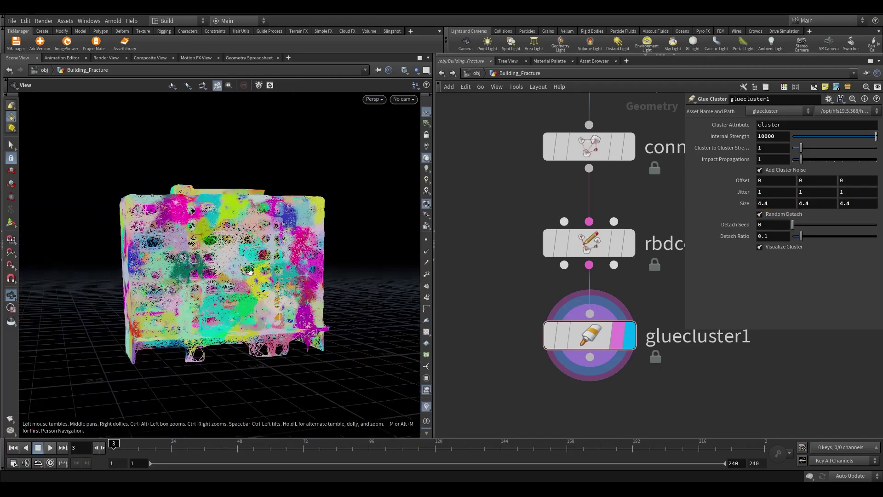
middle_click_drag(621, 360, 635, 331)
key("Tab")
type("primitive wrangle")
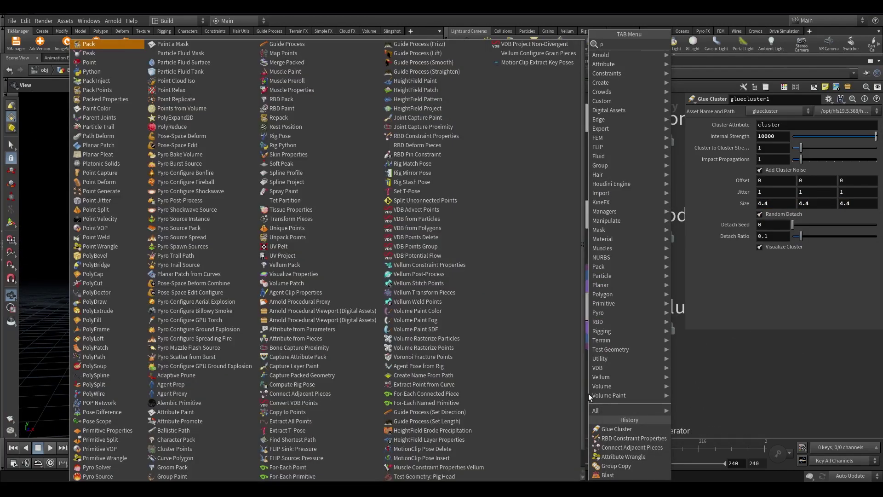
key("Return")
left_click(588, 393)
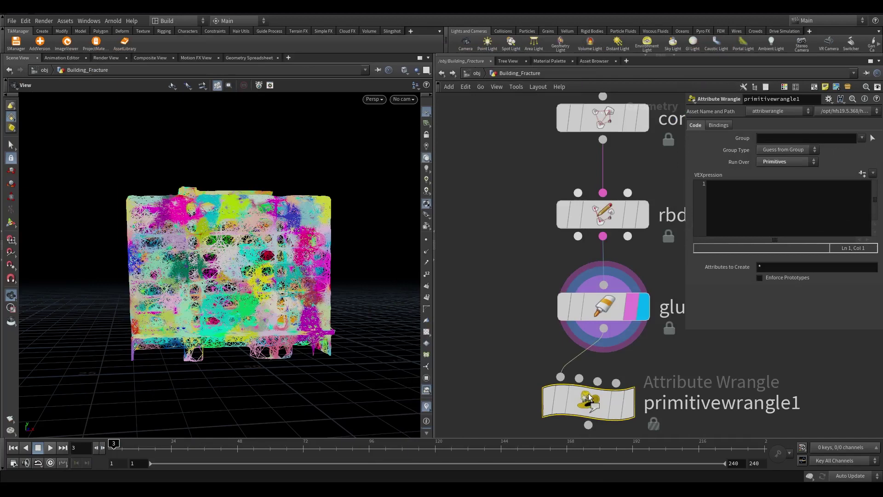
left_click(726, 208)
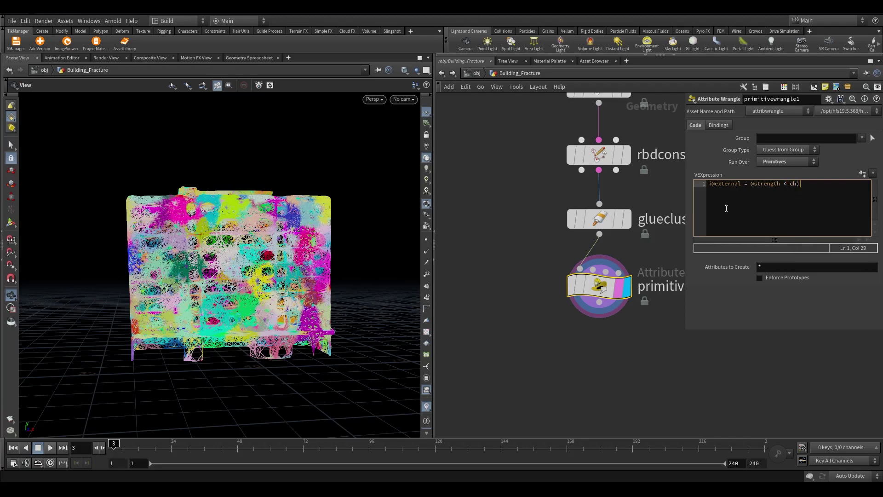
key("BackSpace")
type("(\"thresold")
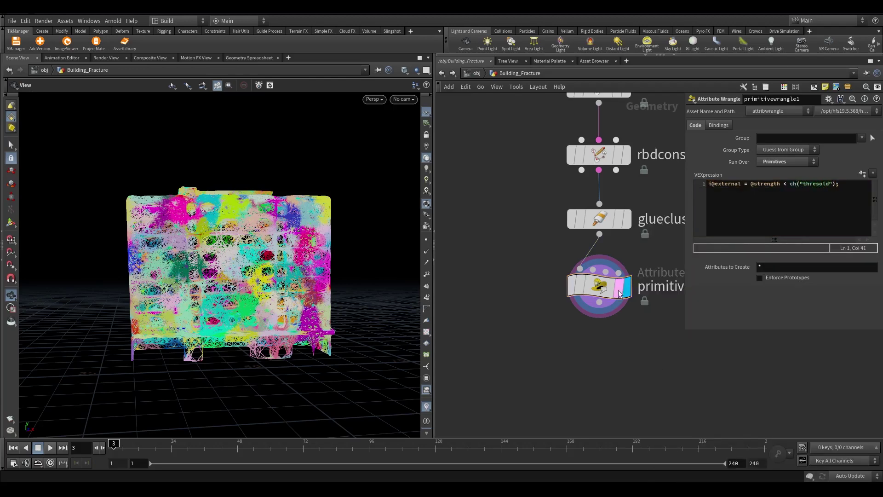
Undo the last connection change and create the Thresold spare parameter slider
scroll(278, 272, "up", 3)
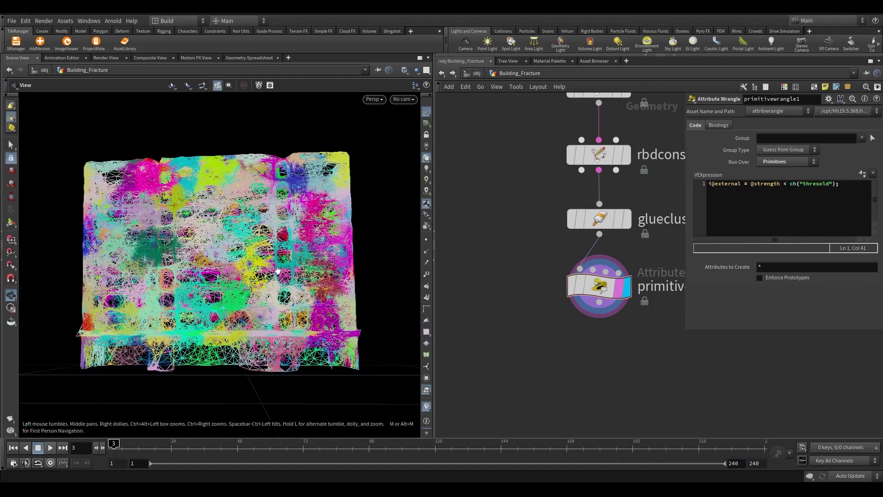
key("ctrl+z")
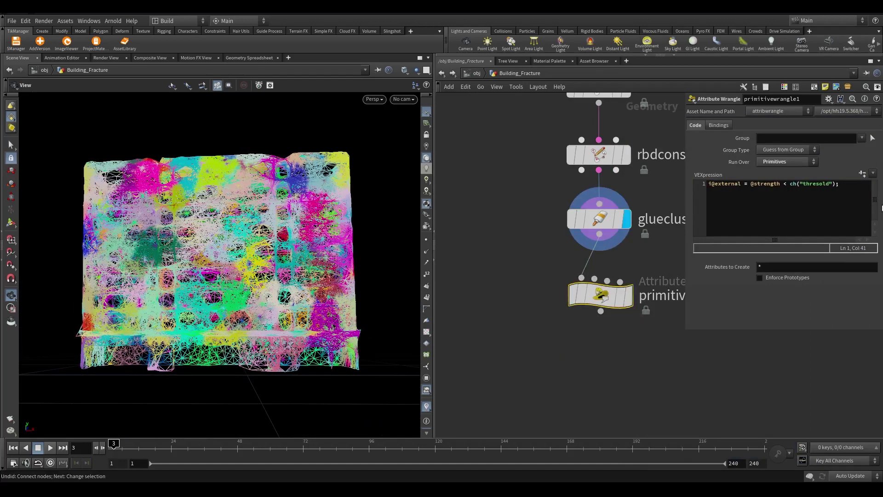
left_click(862, 175)
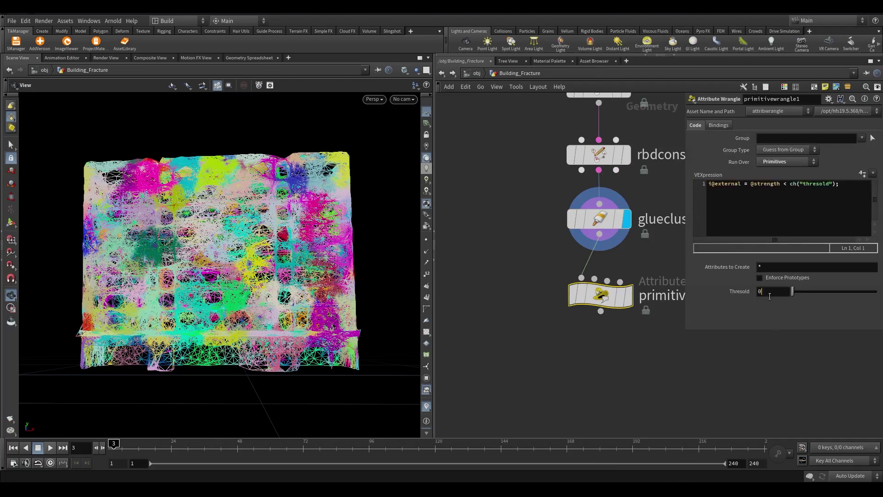
Link Thresold to gluecluster1's Internal Strength (10000) via a pasted relative reference
left_click(621, 220)
right_click(716, 141)
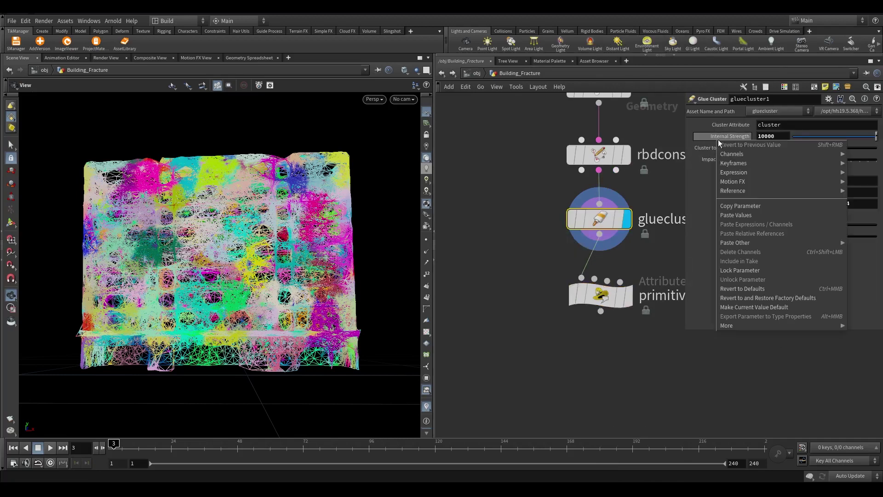
left_click(740, 206)
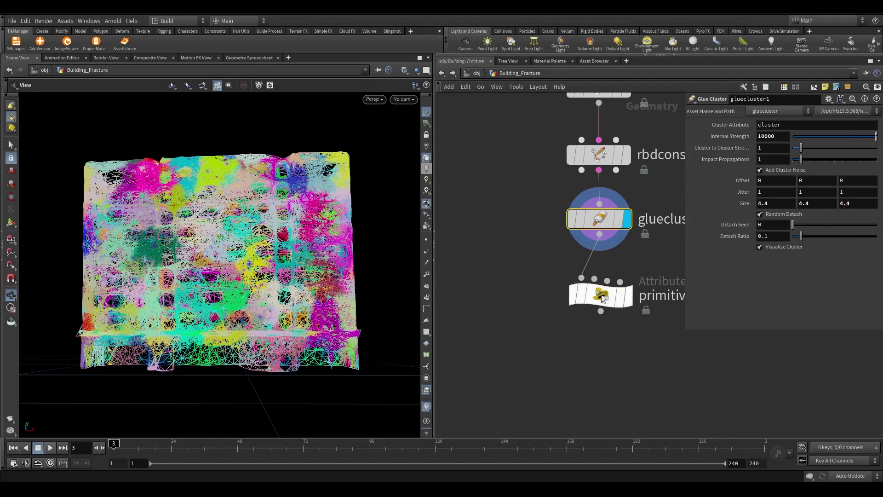
left_click(601, 294)
right_click(726, 286)
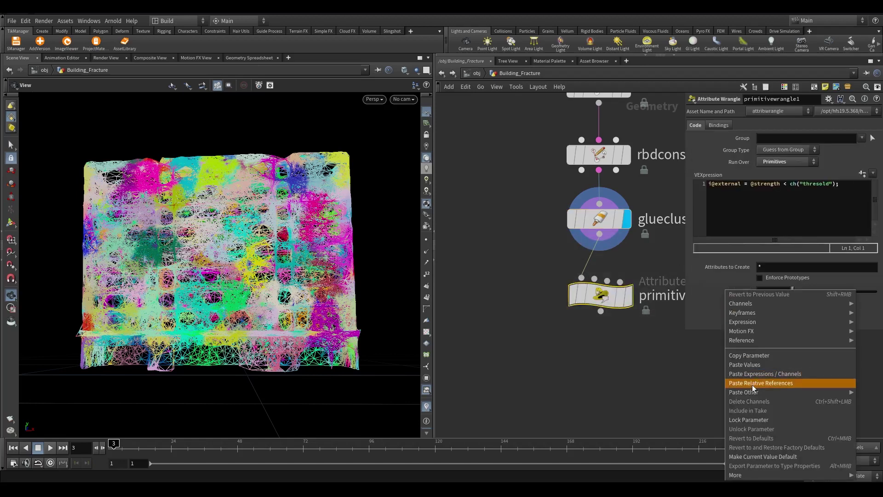
left_click(752, 383)
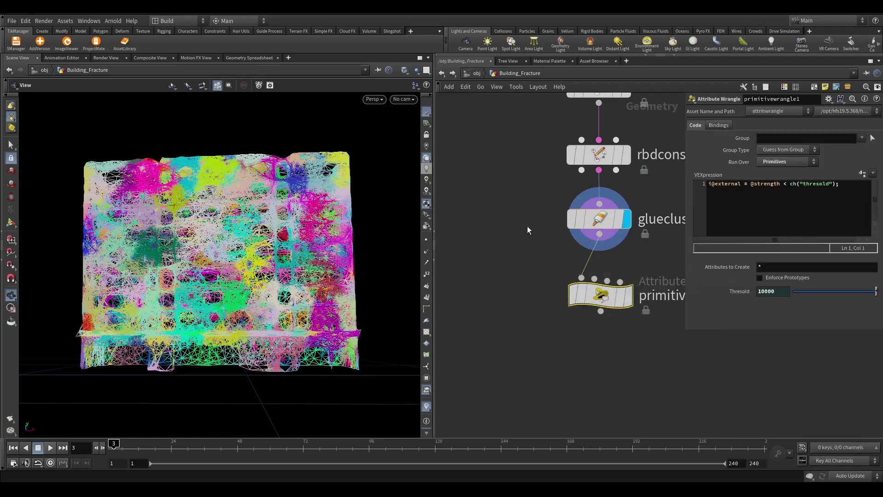
middle_click_drag(527, 227, 514, 283)
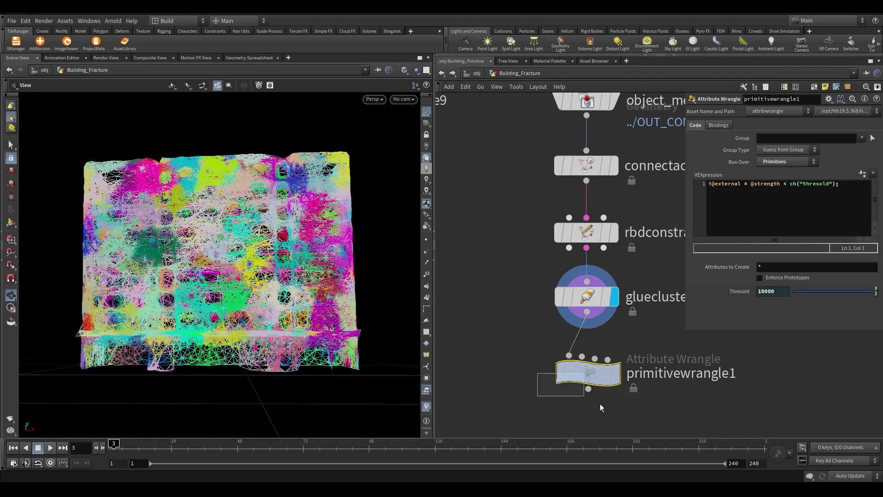
Check constraint strengths in the Geometry Spreadsheet sorted descending, then redisplay the glue clusters
left_click(589, 233)
left_click(606, 236)
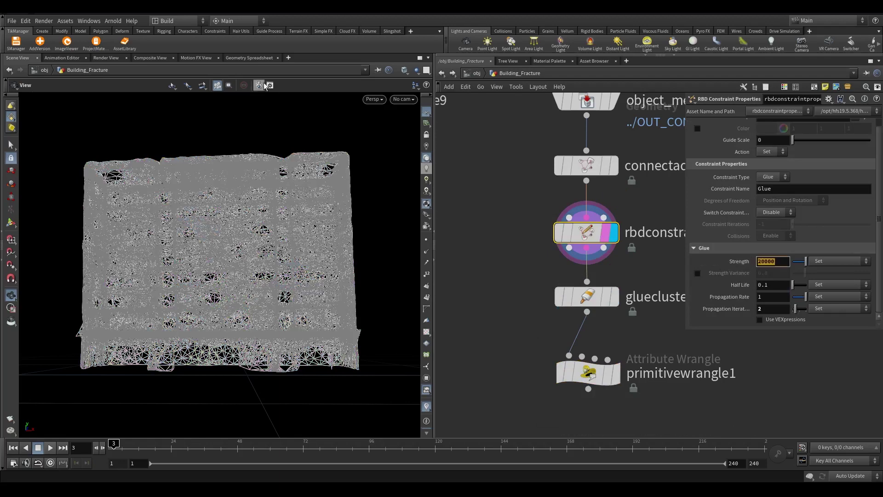
left_click(252, 58)
left_click(71, 95)
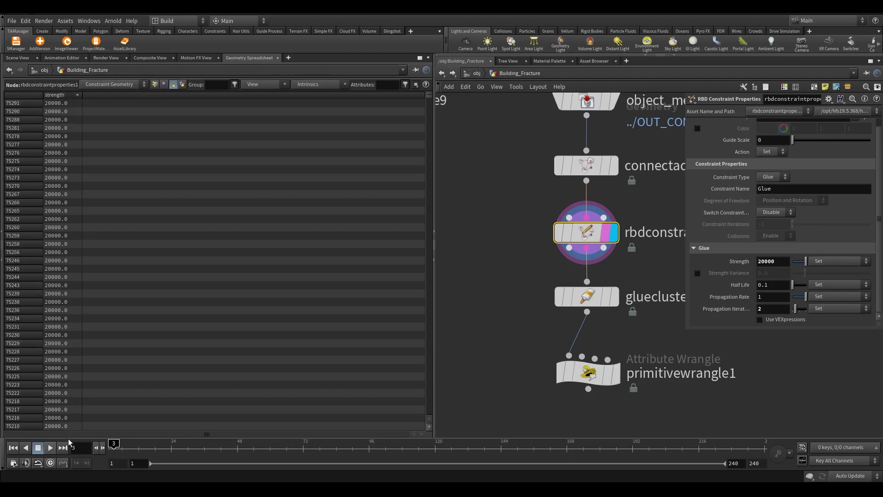
left_click(610, 299)
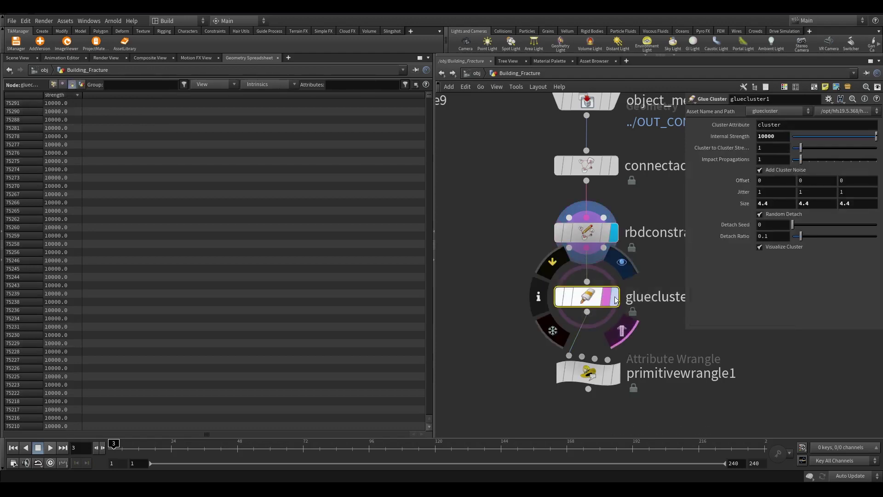
left_click(615, 300)
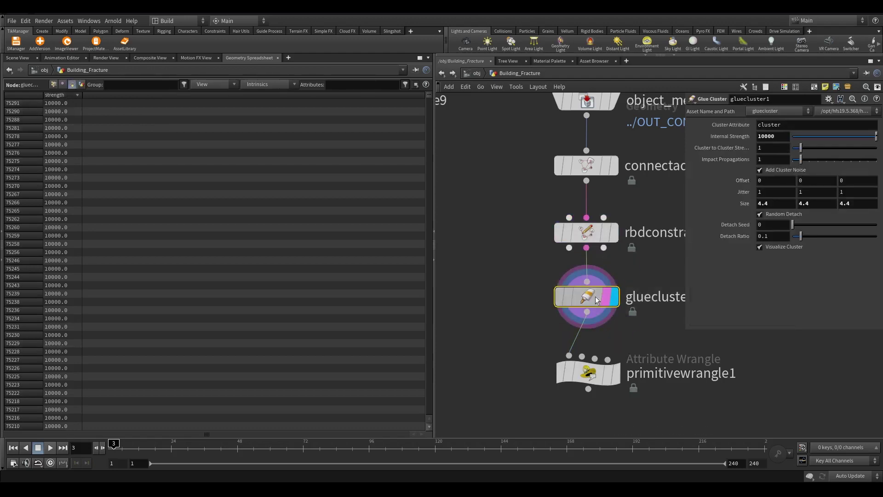
left_click(716, 148)
left_click(18, 58)
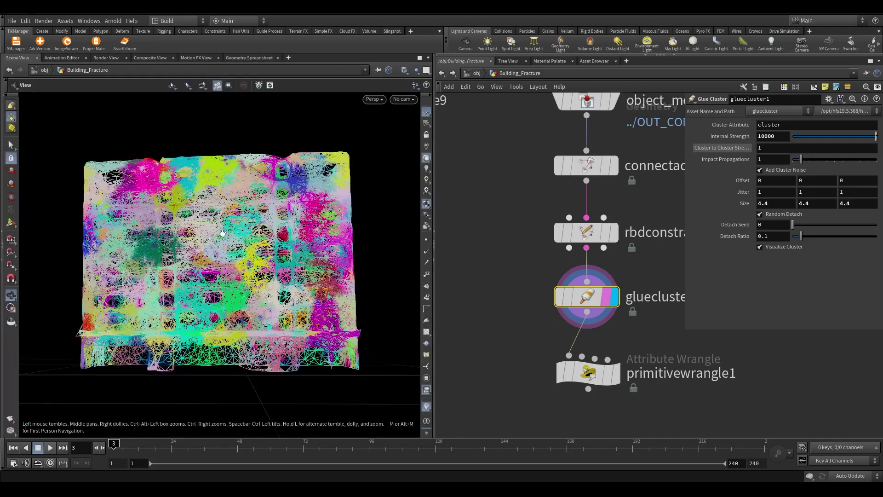
Orbit around the building to inspect the glue cluster connections
left_click_drag(223, 233, 370, 204)
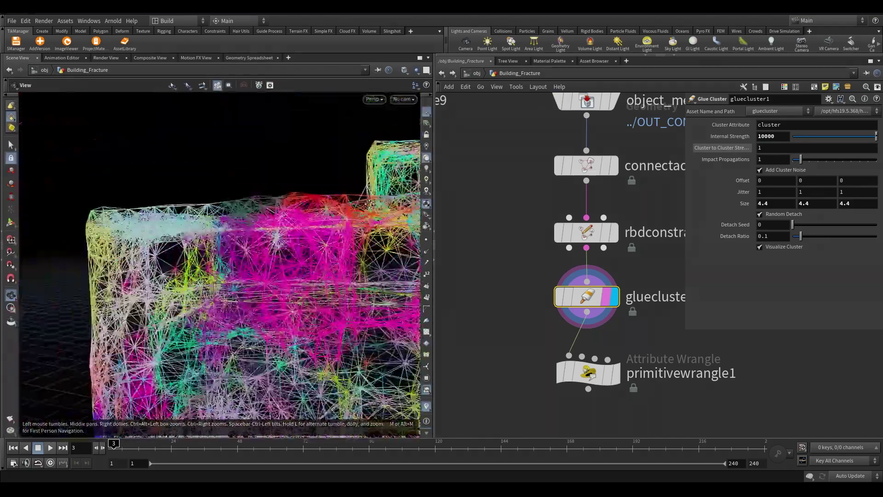
middle_click_drag(505, 296, 531, 246)
left_click_drag(276, 212, 162, 213)
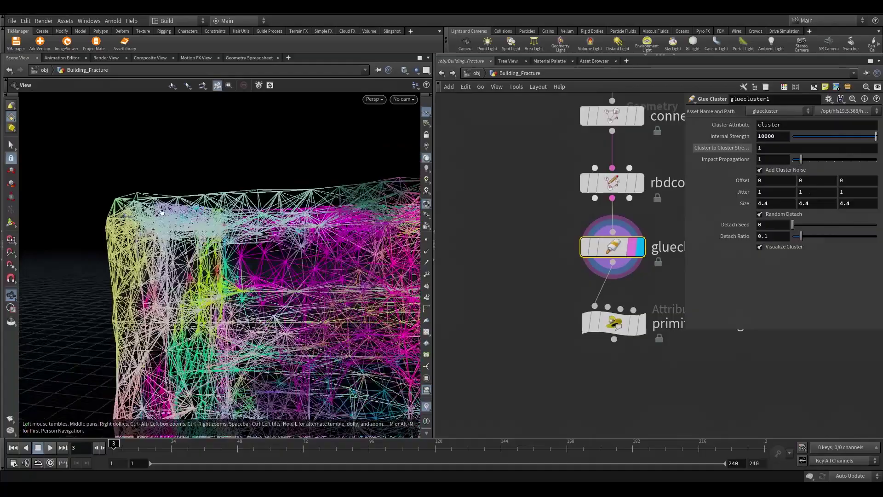
scroll(162, 213, "up", 10)
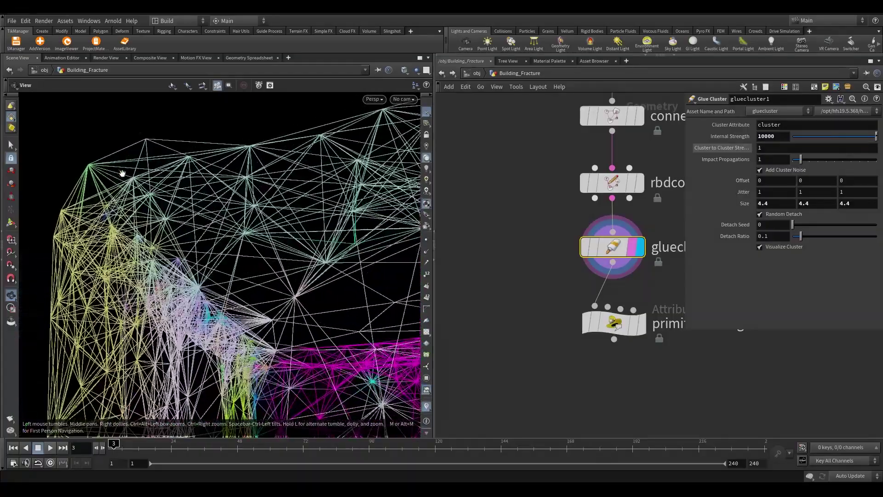
left_click_drag(123, 173, 100, 204)
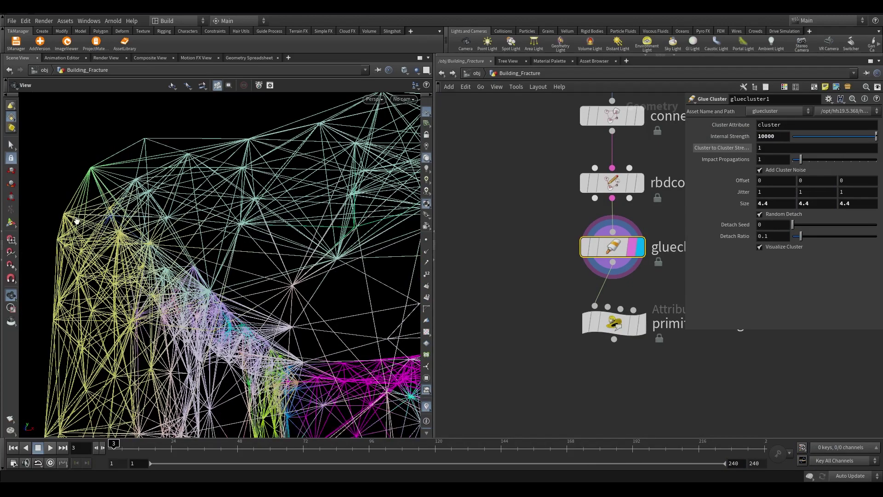
left_click_drag(77, 221, 154, 254)
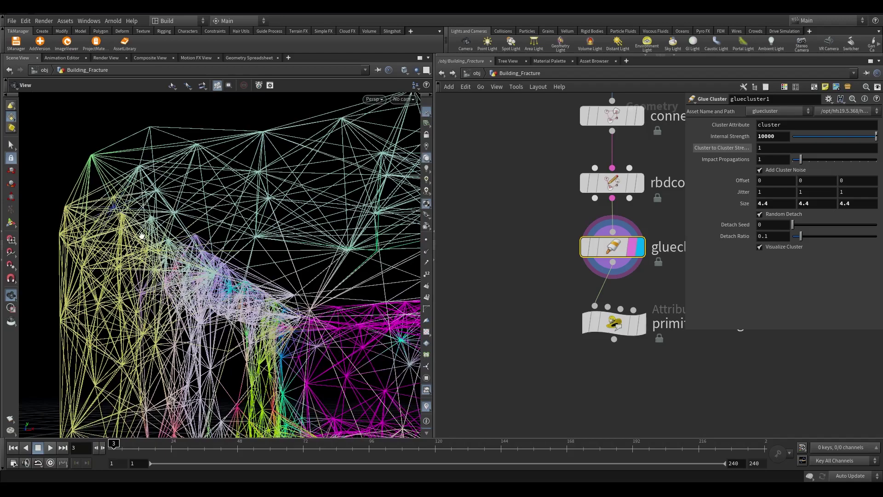
scroll(558, 174, "down", 2)
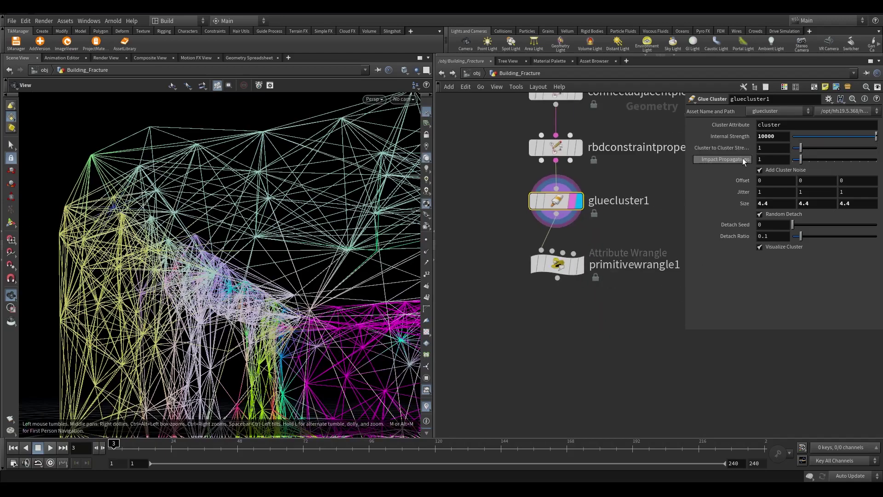
Display primitivewrangle1 and add a Blast node below it
key("h")
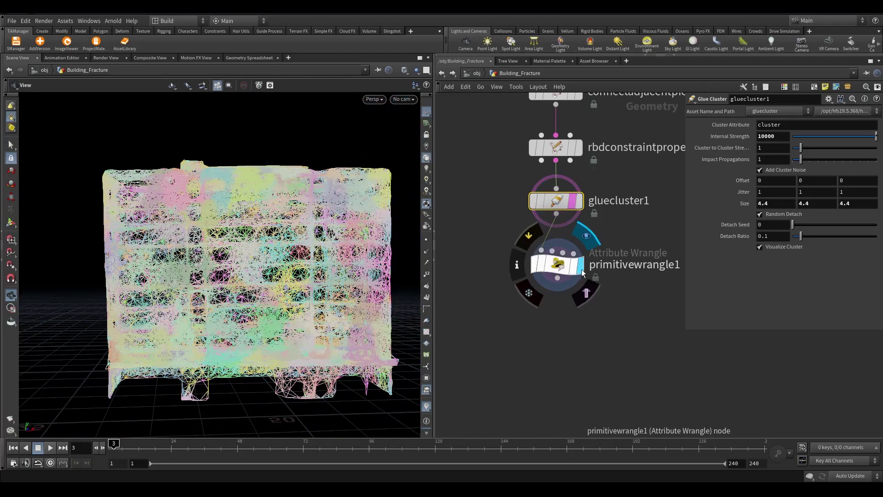
left_click(572, 266)
left_click(556, 279)
key("Tab")
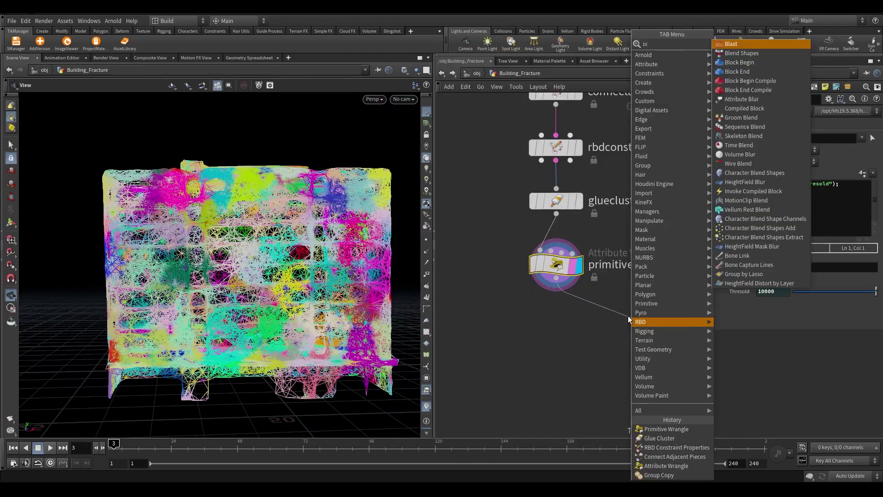
left_click(736, 40)
left_click(628, 315)
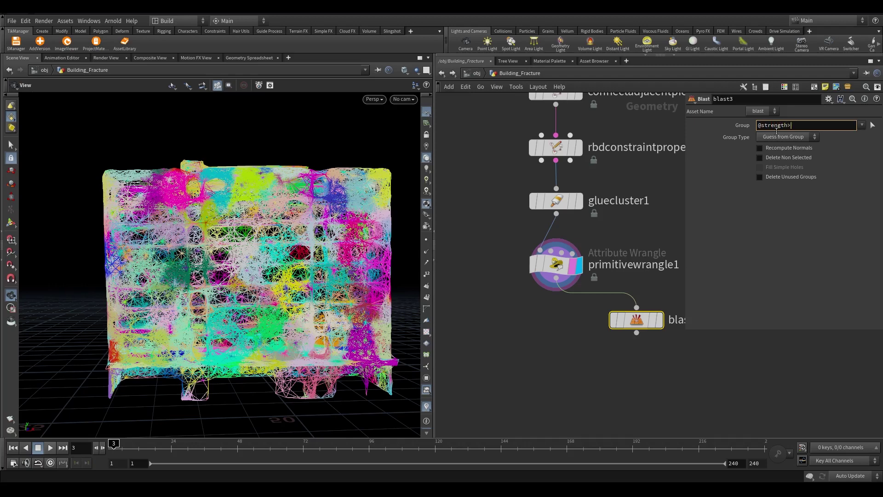
key("Return")
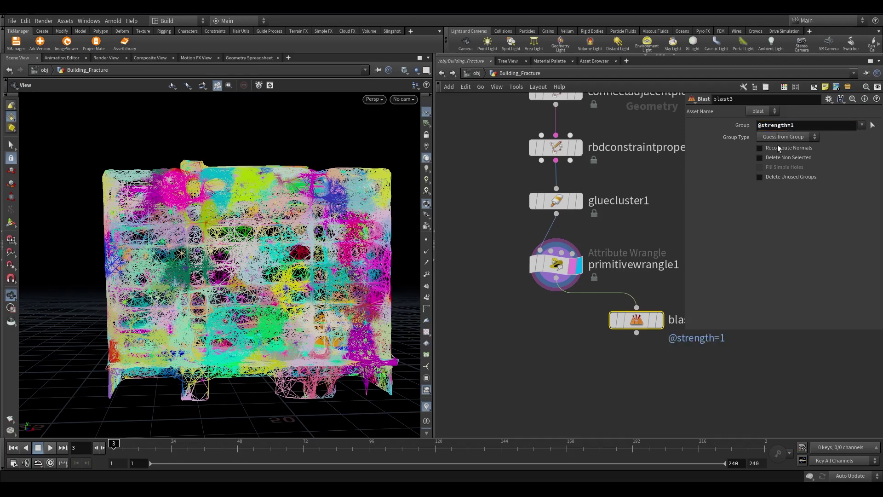
left_click(782, 136)
left_click(781, 178)
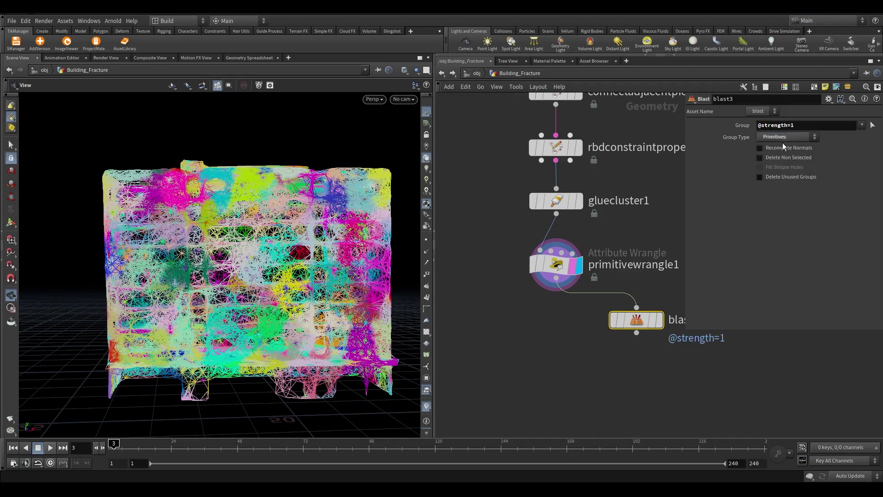
left_click(658, 320)
scroll(388, 250, "up", 5)
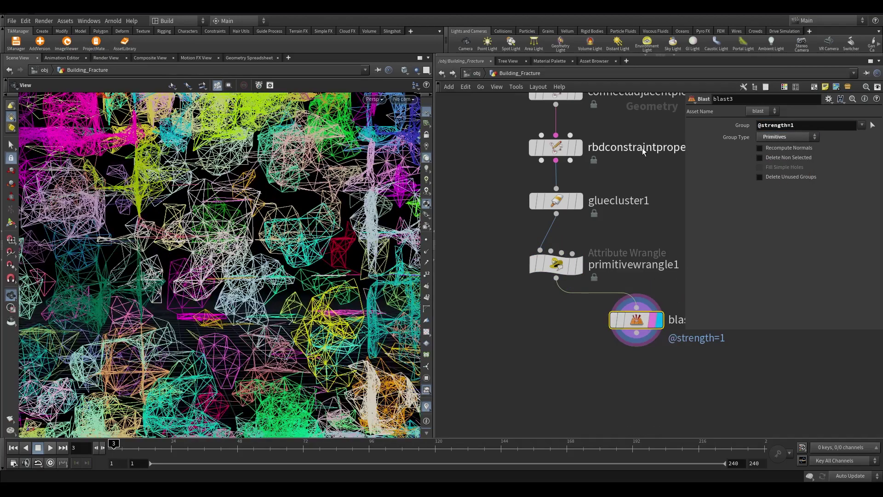
scroll(157, 199, "up", 5)
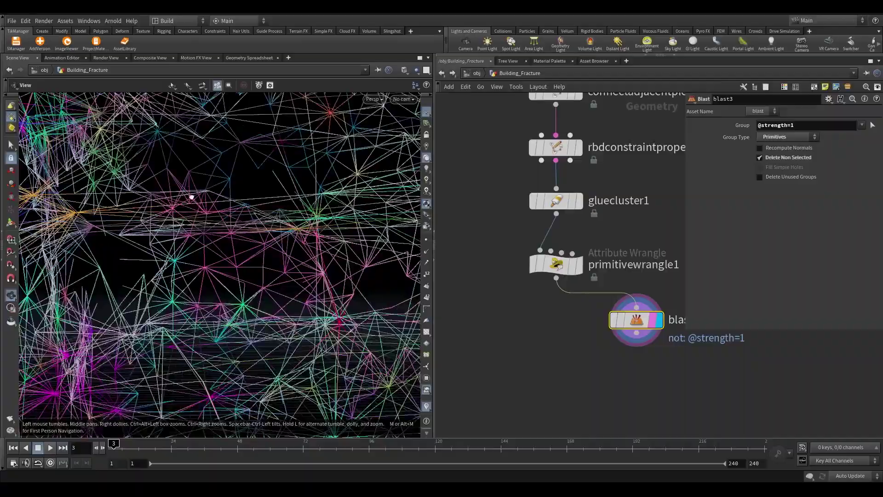
scroll(158, 199, "down", 5)
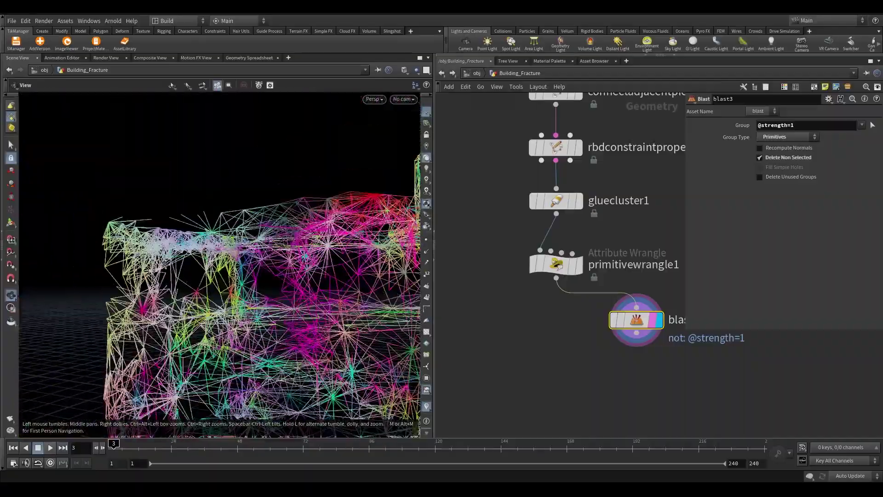
scroll(176, 219, "up", 5)
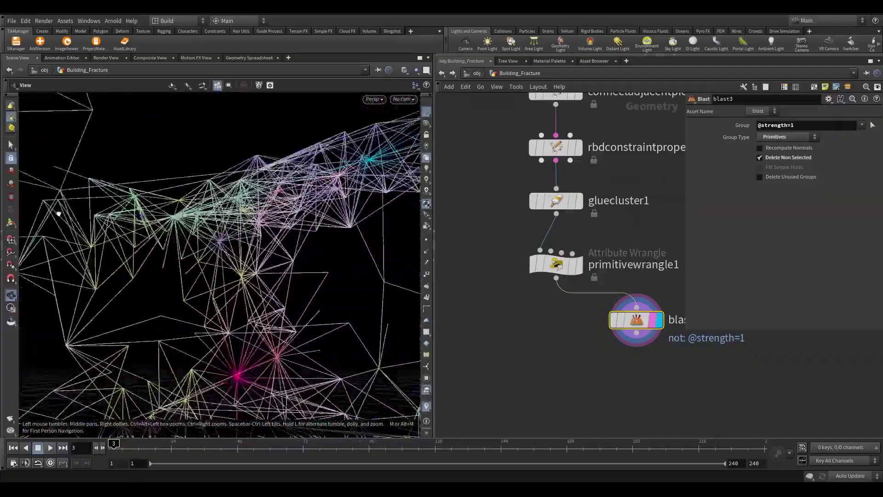
scroll(175, 220, "up", 5)
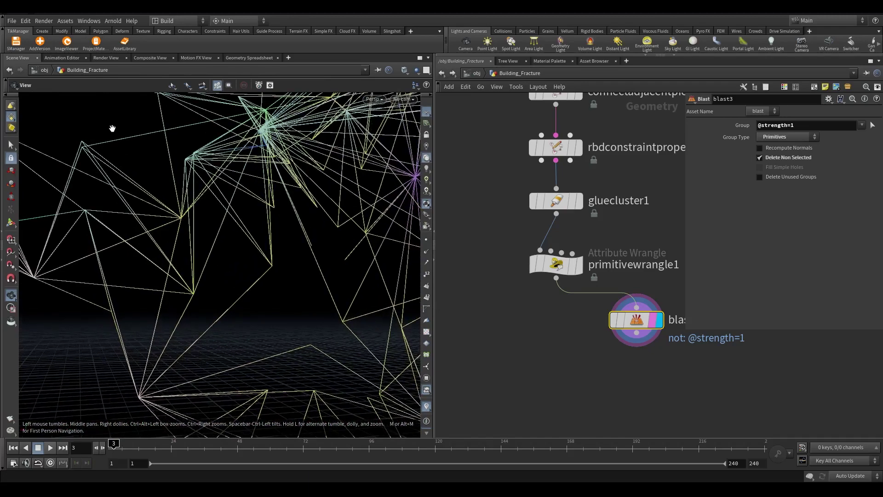
left_click_drag(181, 217, 192, 239)
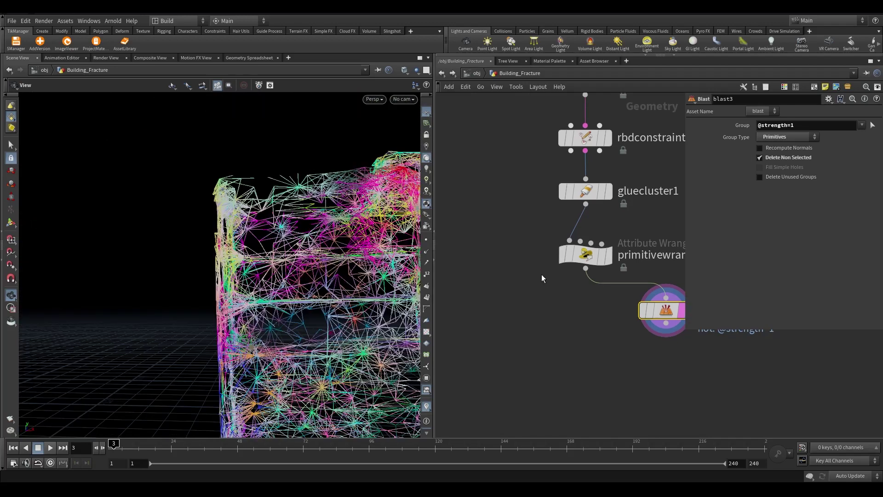
left_click_drag(541, 283, 624, 222)
Confirm in the Geometry Spreadsheet that strengths are 1.0 and 10000.0
left_click(609, 256)
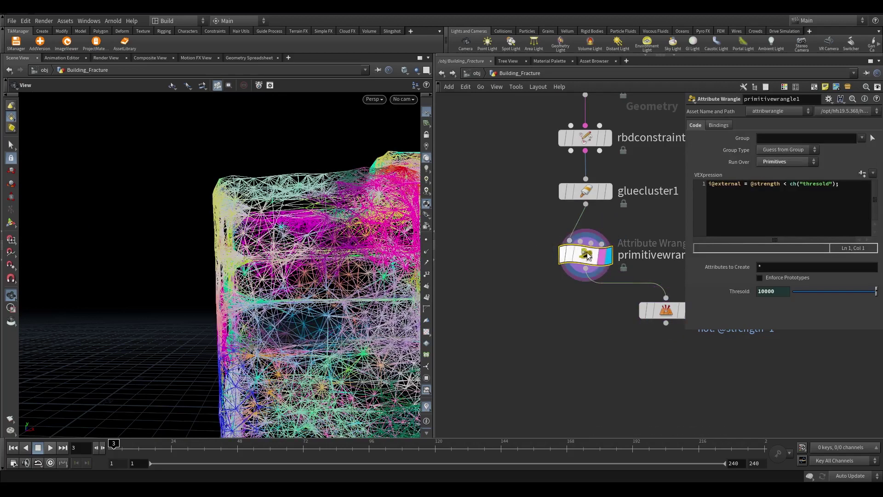
left_click(257, 58)
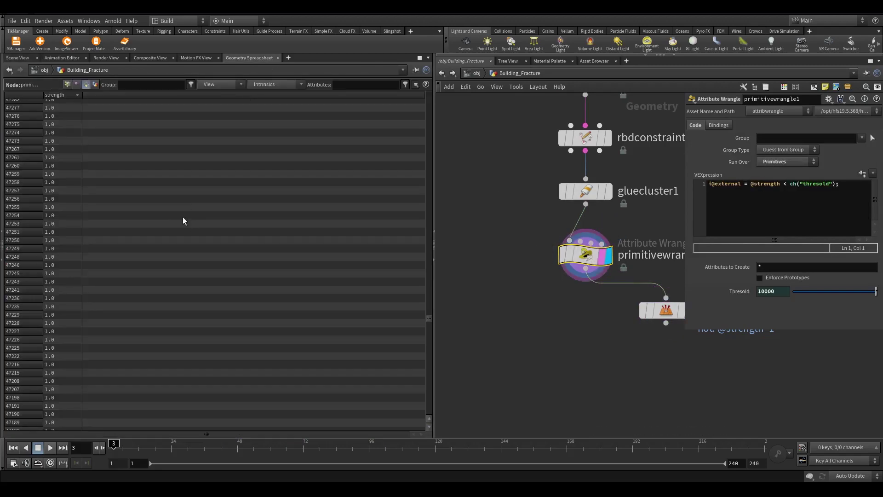
left_click(60, 94)
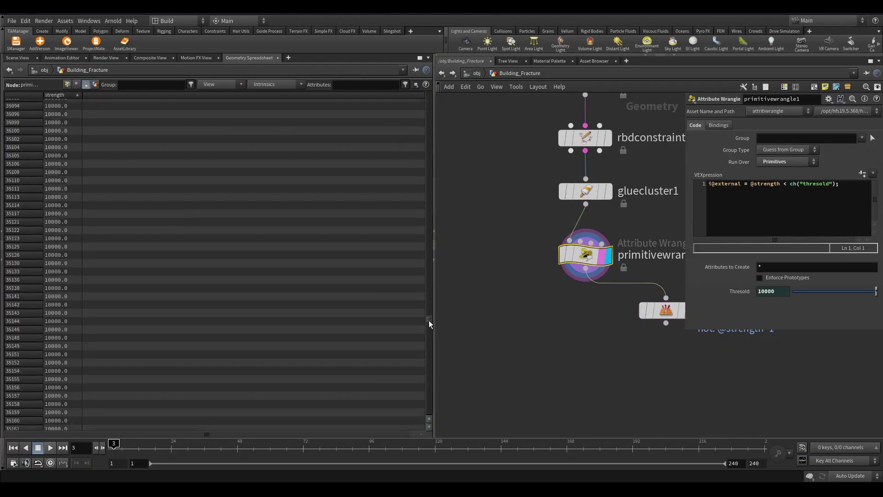
left_click_drag(429, 324, 429, 98)
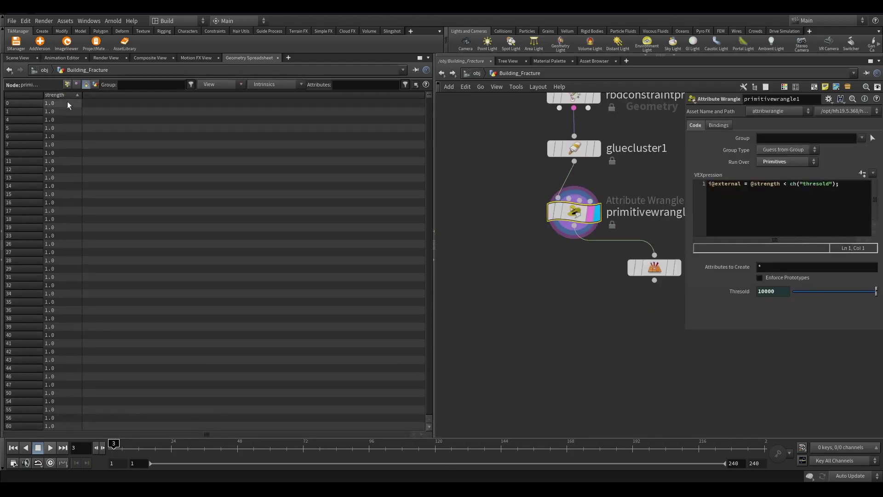
left_click(18, 58)
Lay out the nodes and delete the test blast3 node
left_click(654, 267)
key("l")
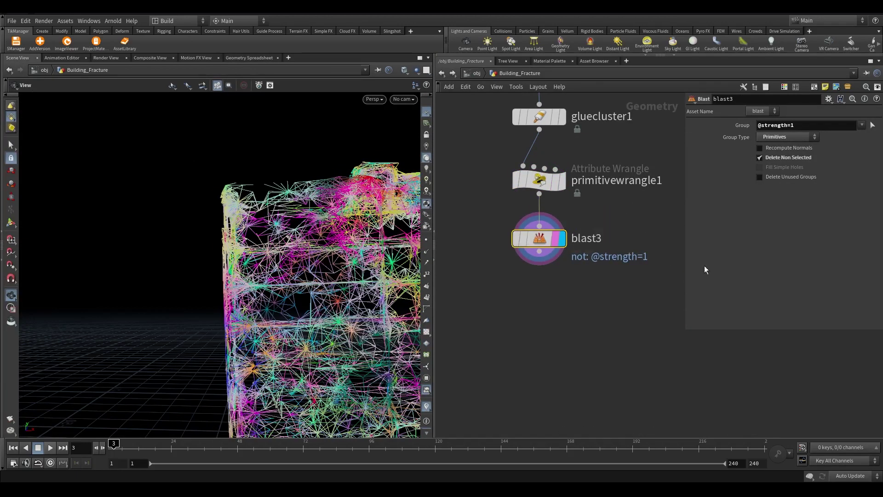
key("Delete")
Display only the object_merge6 glass pieces and frame the glass panes in the viewport
key("h")
scroll(520, 219, "up", 3)
left_click(509, 219)
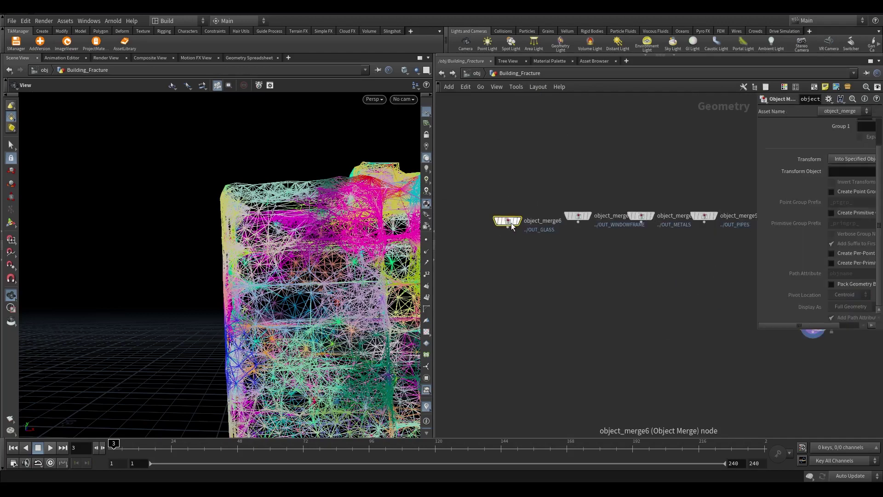
scroll(529, 222, "up", 2)
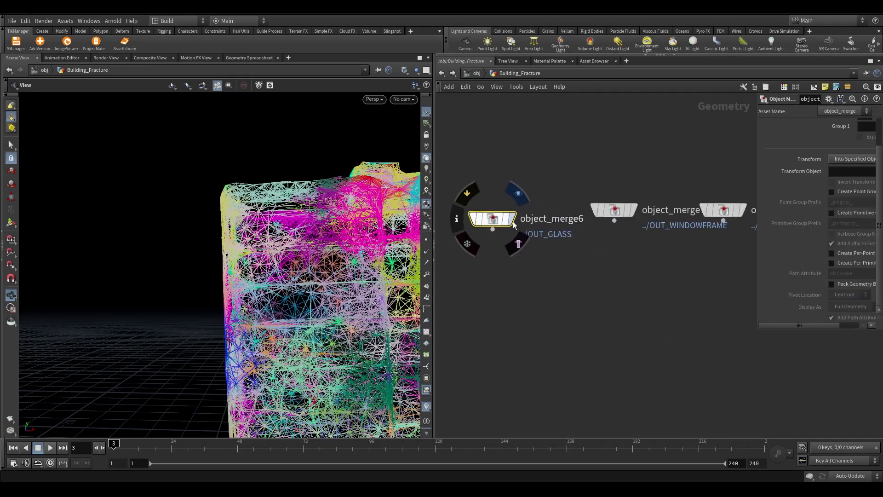
left_click(510, 219)
key("f")
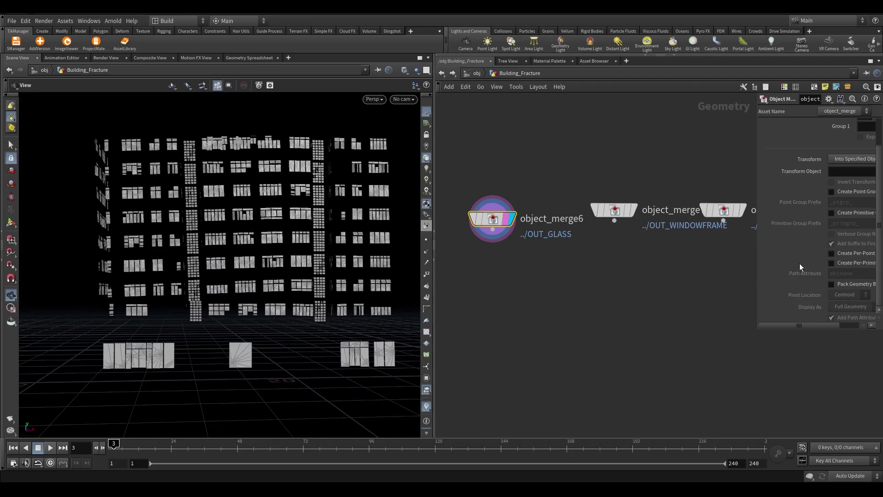
scroll(501, 262, "up", 2)
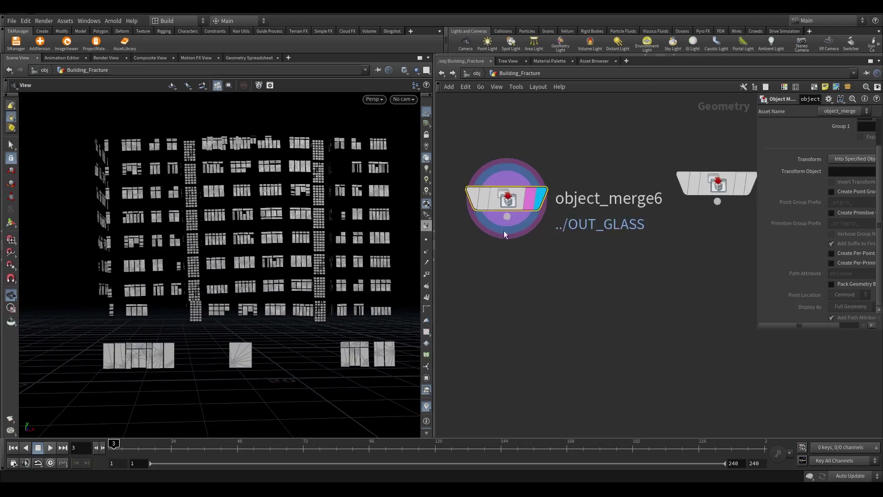
Add connectadjacentpieces2 below object_merge6, connecting adjacent pieces from surface points
key("Tab")
type("connec")
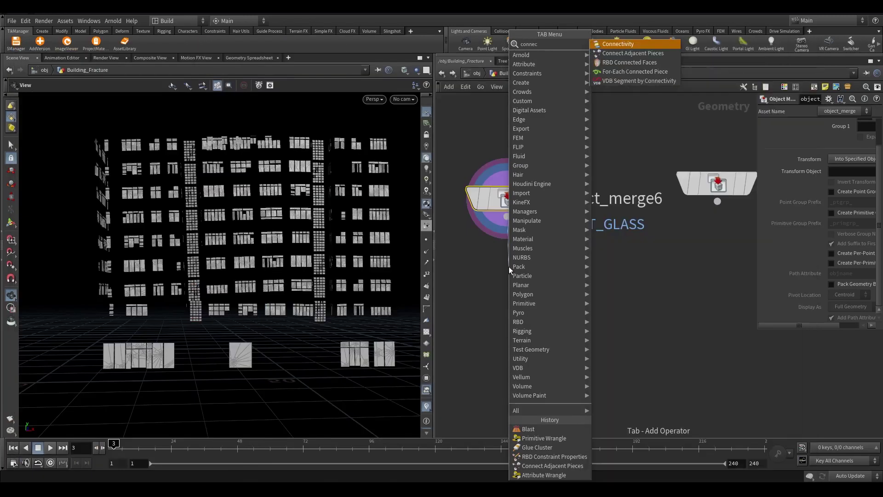
left_click(626, 53)
left_click(521, 284)
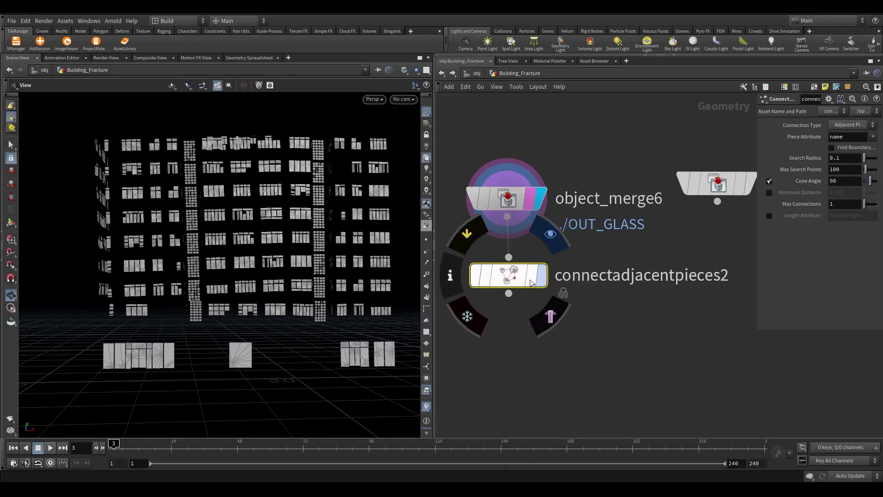
left_click_drag(521, 284, 519, 284)
scroll(366, 148, "up", 3)
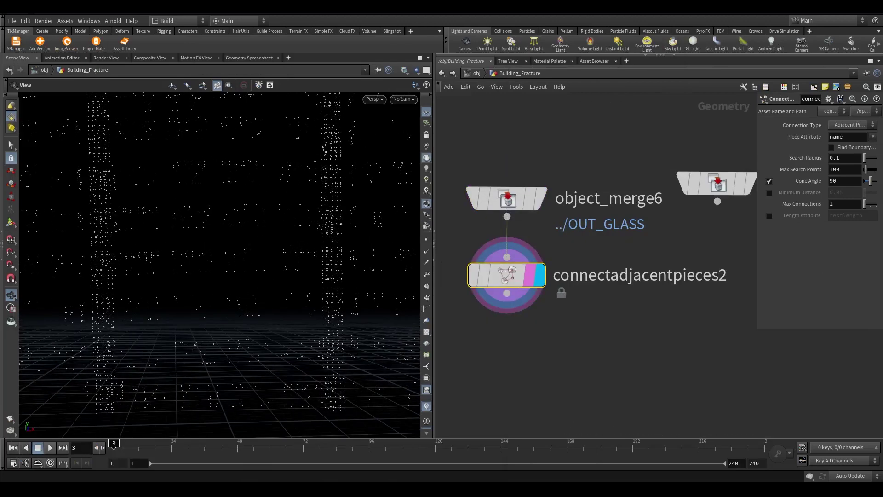
left_click(832, 125)
left_click(809, 135)
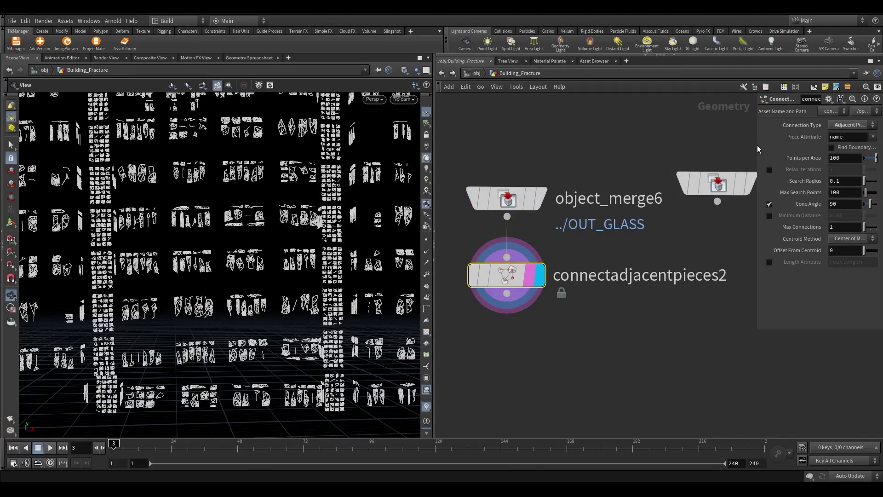
left_click_drag(756, 144, 589, 145)
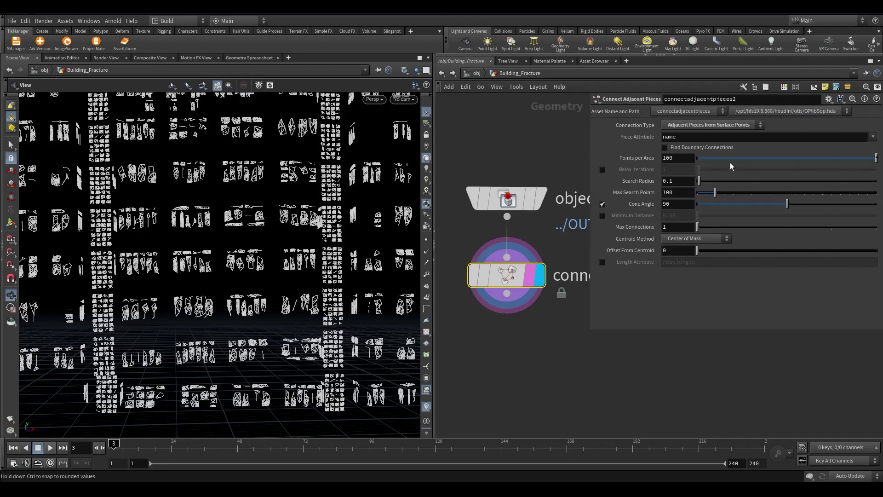
scroll(220, 265, "down", 3)
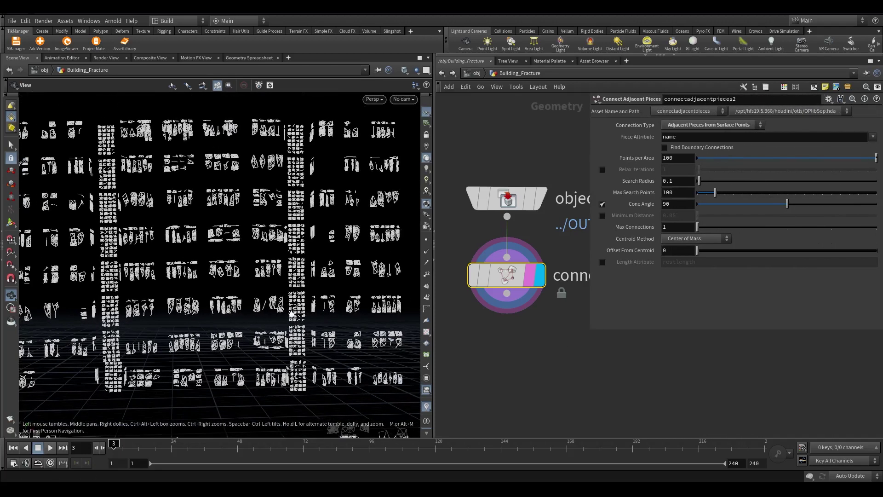
scroll(585, 310, "down", 1)
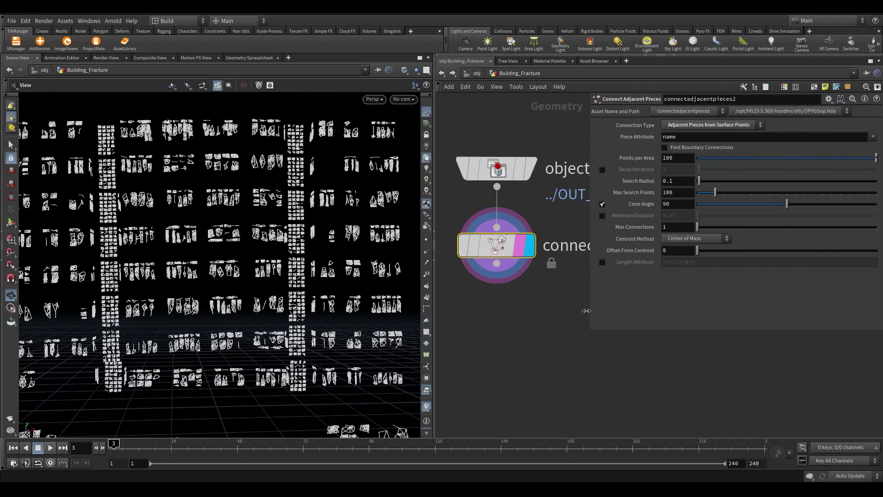
left_click_drag(585, 310, 712, 310)
scroll(579, 325, "down", 2)
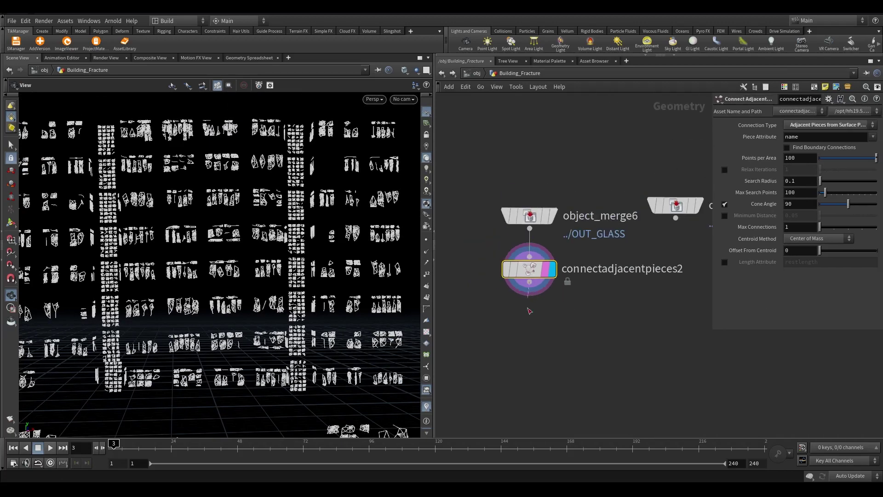
Feed connectadjacentpieces2 into a displayed rbdconstraintproperties2's middle input with glue Strength 1
key("Tab")
left_click(559, 463)
scroll(533, 370, "up", 3)
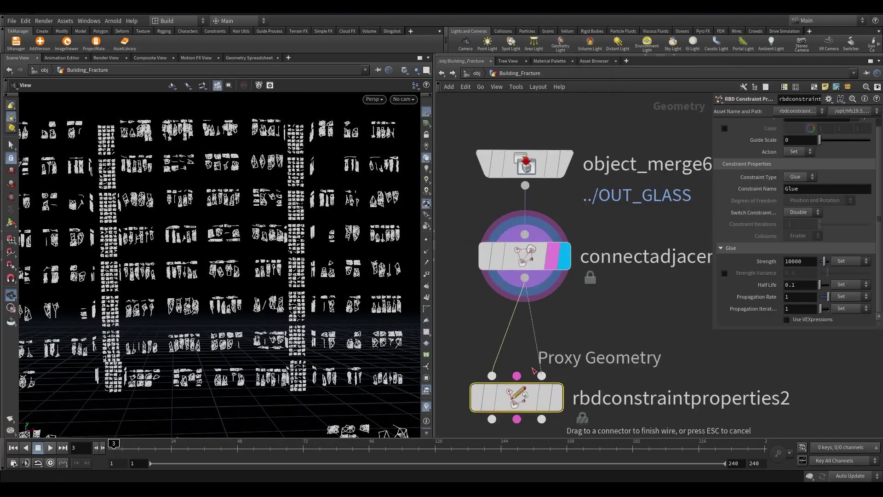
key("Escape")
left_click(525, 278)
left_click(517, 376)
middle_click_drag(553, 398, 590, 334)
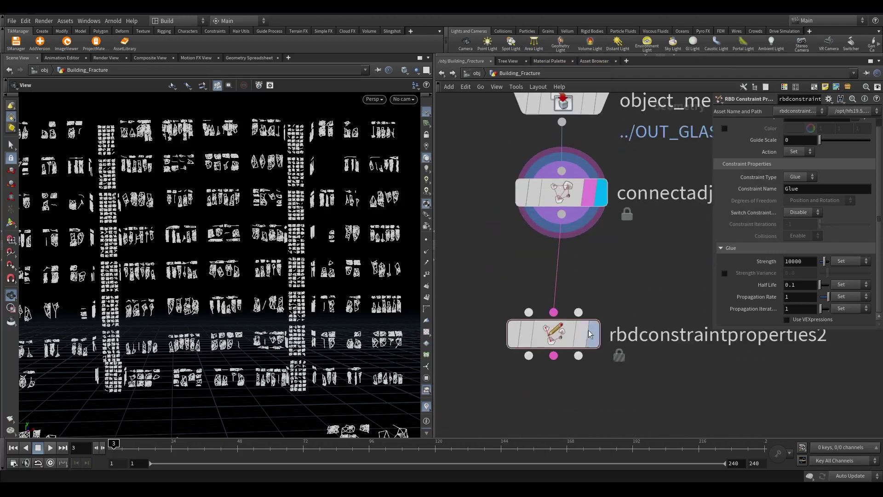
left_click(590, 333)
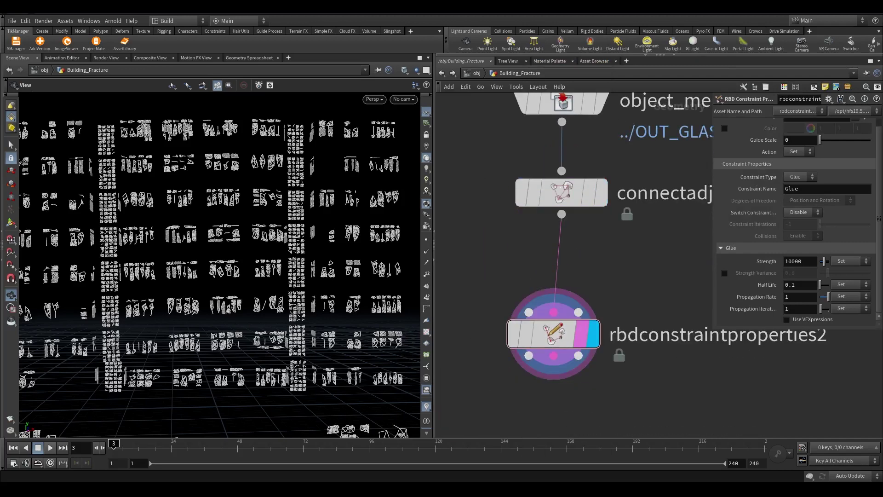
double_click(806, 262)
type("1")
key("Return")
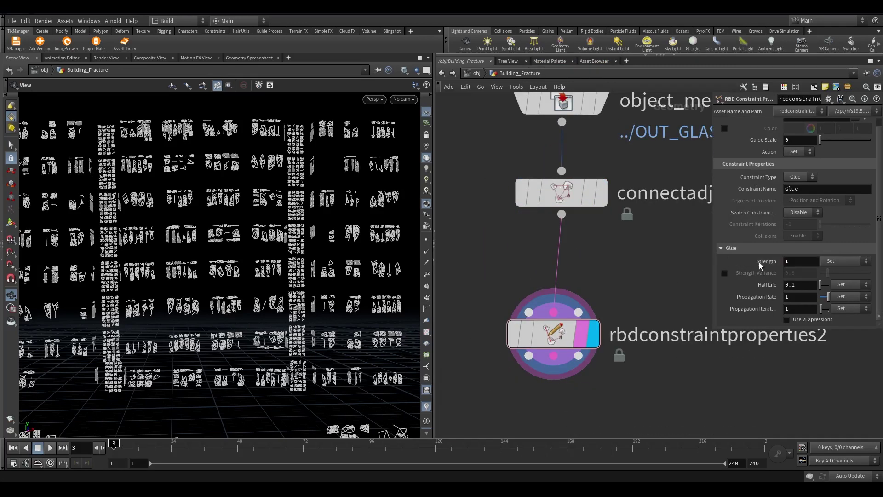
Add a displayed connectadjacentpieces3 under object_merge7 using Adjacent Pieces from Surface Points
scroll(637, 316, "down", 5)
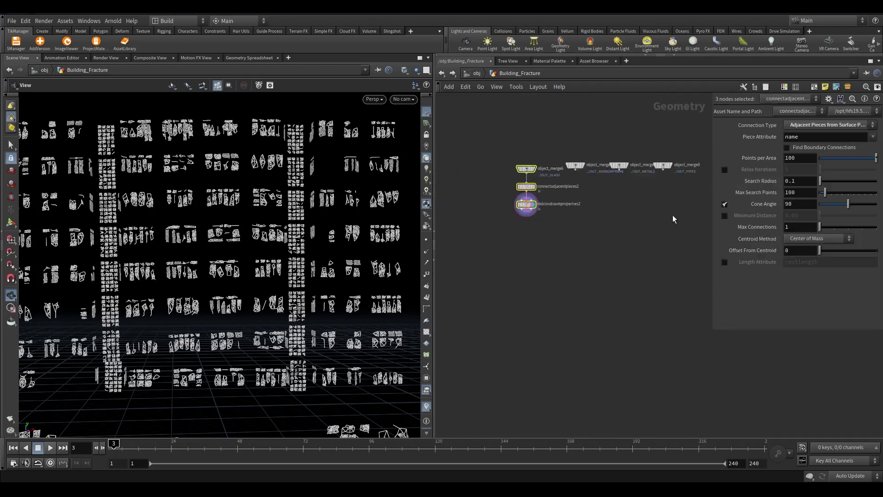
left_click_drag(616, 184, 579, 216)
scroll(575, 215, "up", 5)
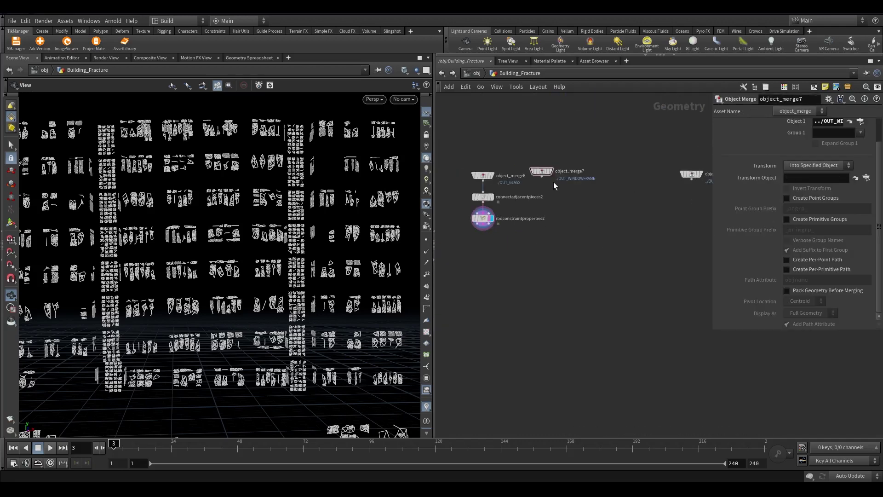
left_click(609, 181)
left_click_drag(634, 164, 626, 197)
key("Tab")
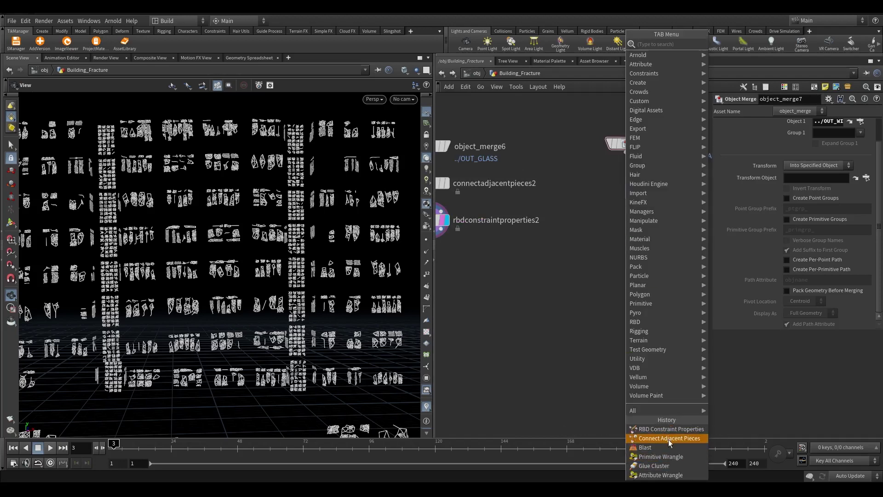
left_click(668, 438)
left_click(650, 205)
left_click_drag(285, 258, 349, 250)
left_click(819, 125)
left_click(798, 147)
scroll(292, 199, "up", 6)
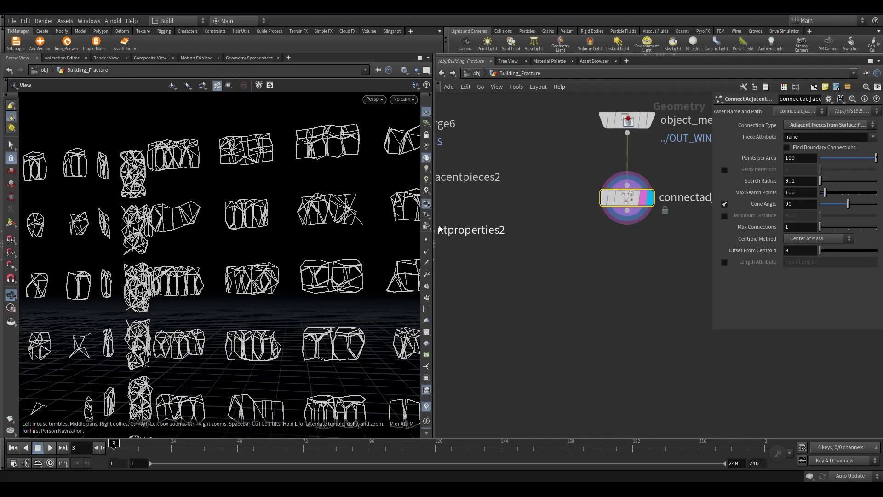
scroll(651, 274, "down", 3)
Insert a copy of the glass constraint properties node after it with glue Strength 5
left_click_drag(453, 246, 617, 263)
left_click(637, 267)
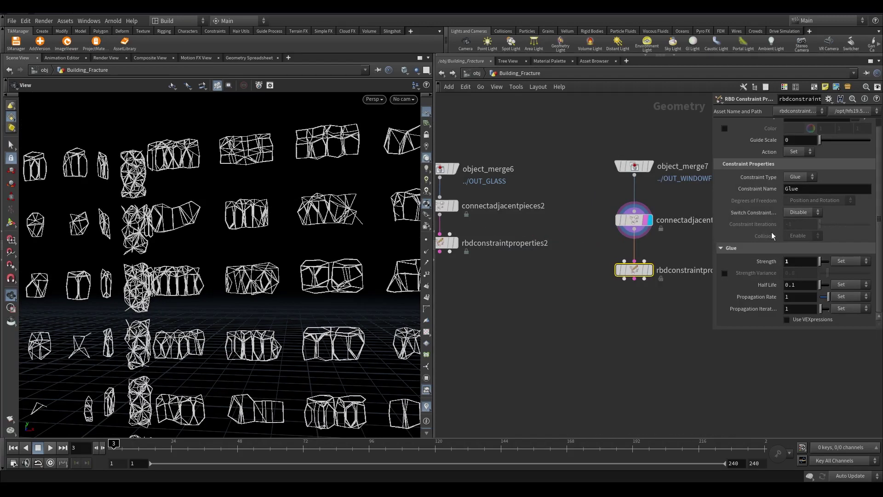
type("5")
key("Return")
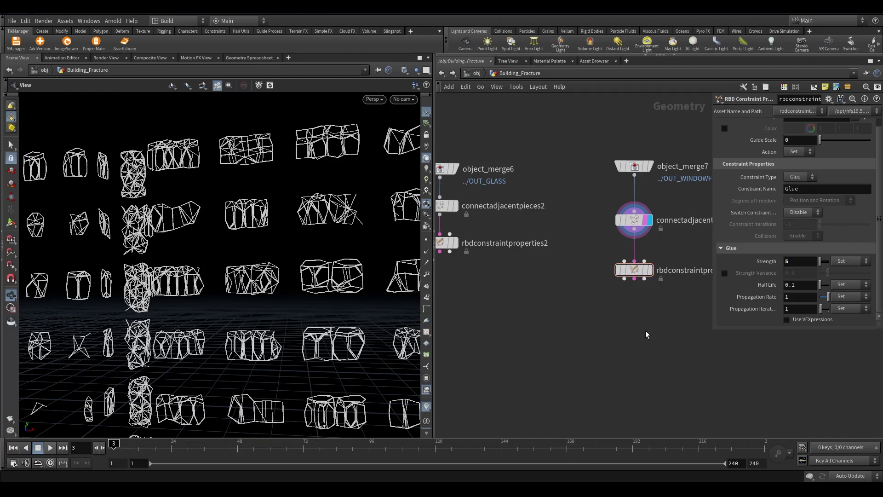
scroll(460, 345, "down", 2)
scroll(261, 331, "down", 3)
scroll(261, 331, "up", 5)
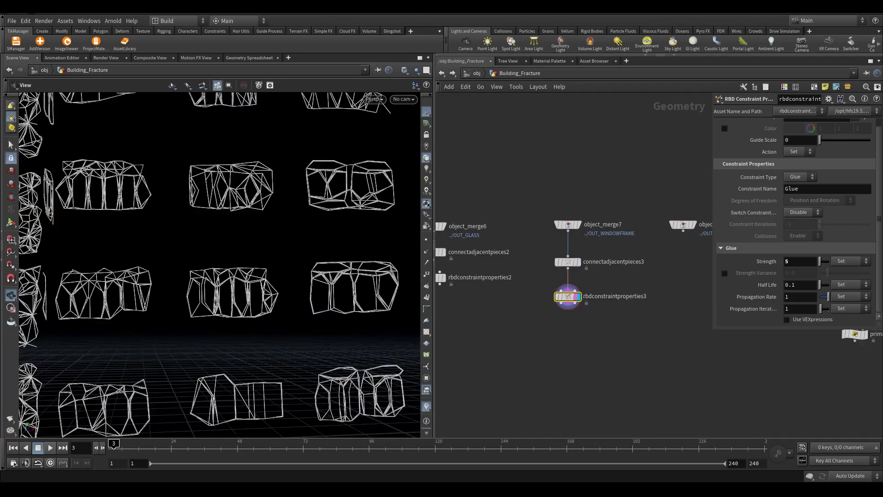
scroll(563, 233, "up", 3)
left_click(543, 199)
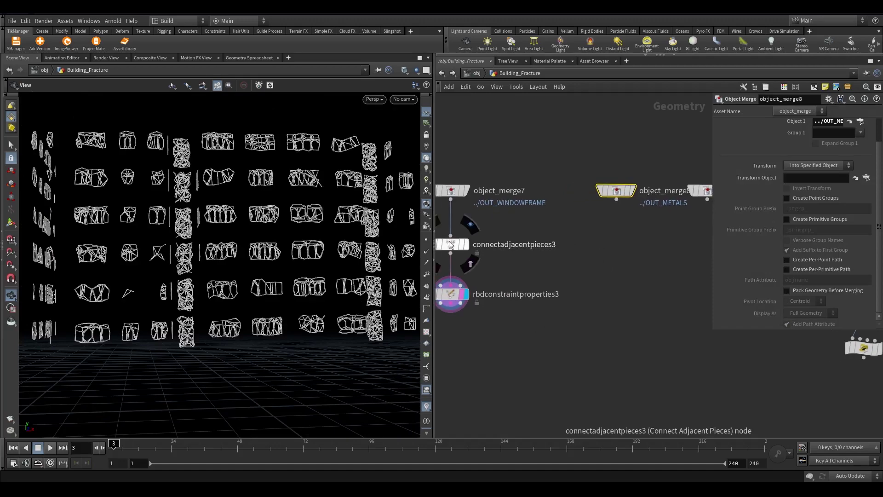
Copy connectadjacentpieces3 as a displayed connectadjacentpieces4 wired below object_merge8
left_click_drag(450, 244, 616, 249, "alt")
left_click_drag(616, 199, 616, 241)
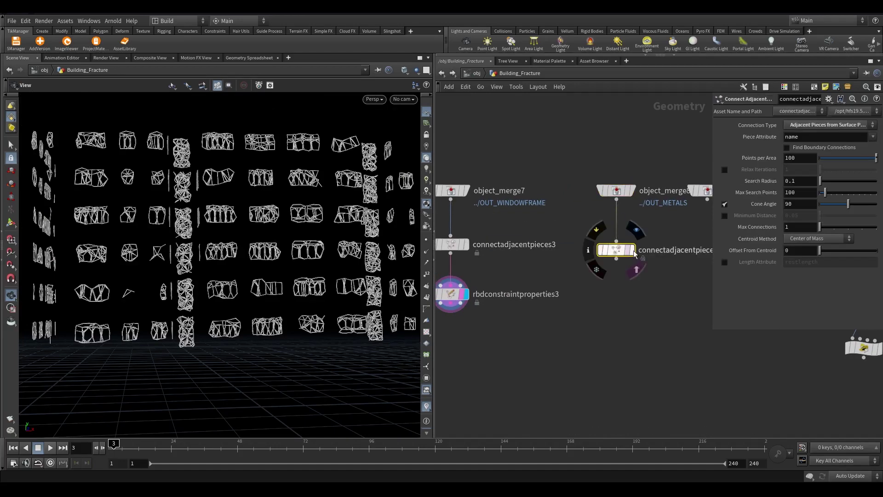
left_click(635, 254)
left_click_drag(276, 258, 272, 322)
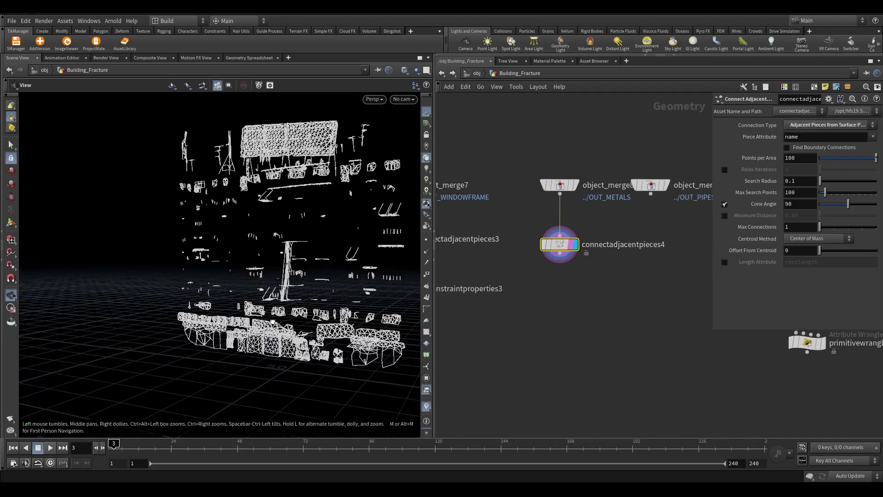
scroll(273, 322, "up", 5)
scroll(272, 322, "up", 8)
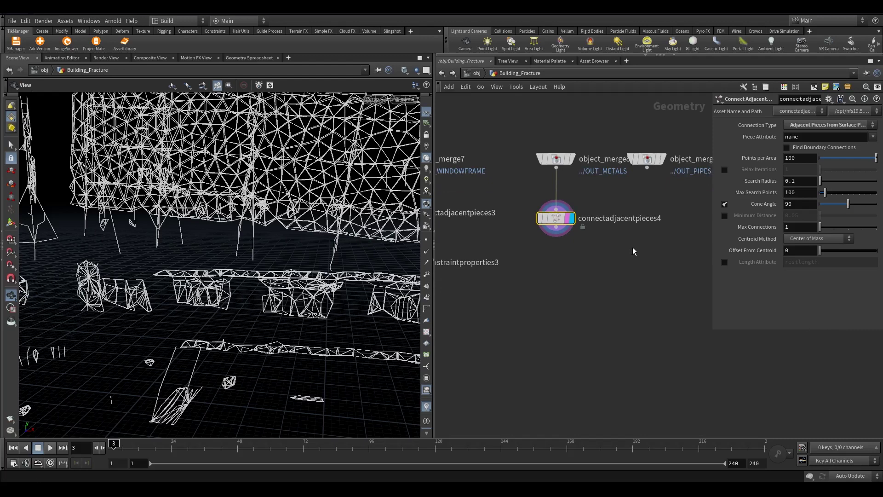
Add a facet2 node below connectadjacentpieces4
left_click(556, 236)
left_click(556, 266)
type("face")
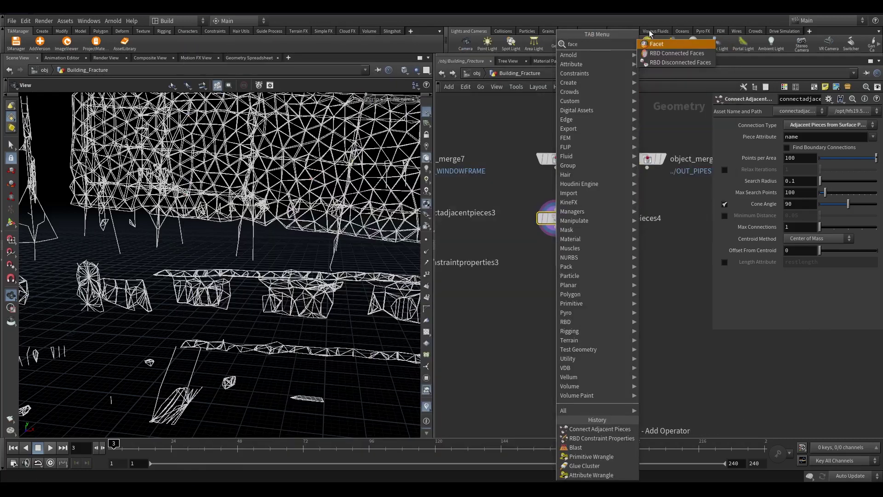
left_click(655, 44)
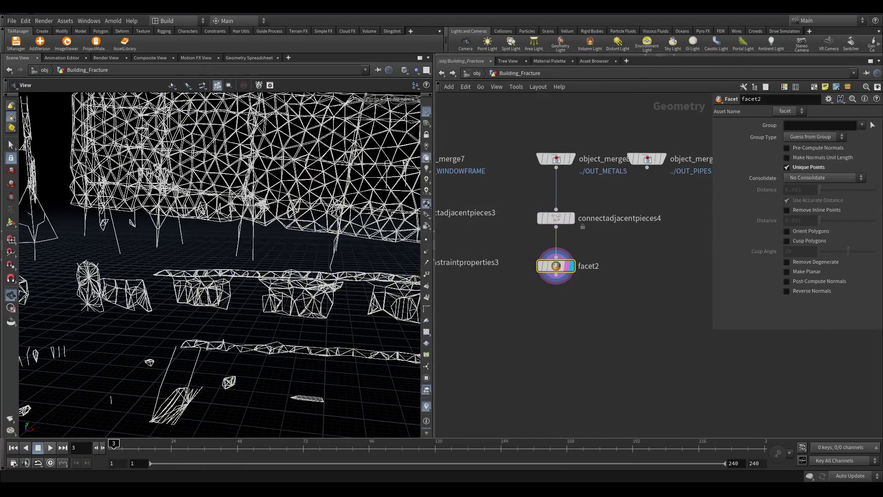
left_click_drag(299, 221, 326, 287)
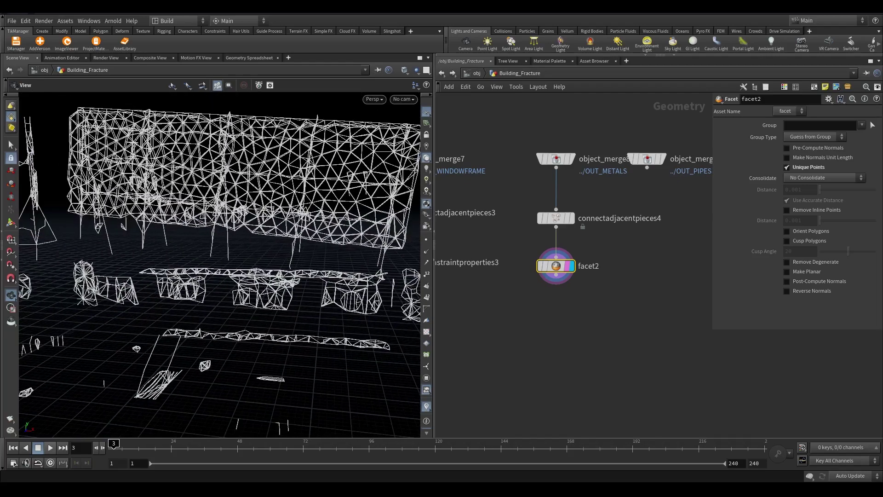
Add a displayed primitive1 Primitive Properties node under facet2 with Scale 0, 0, 0
scroll(550, 283, "up", 2)
key("Tab")
type("primi")
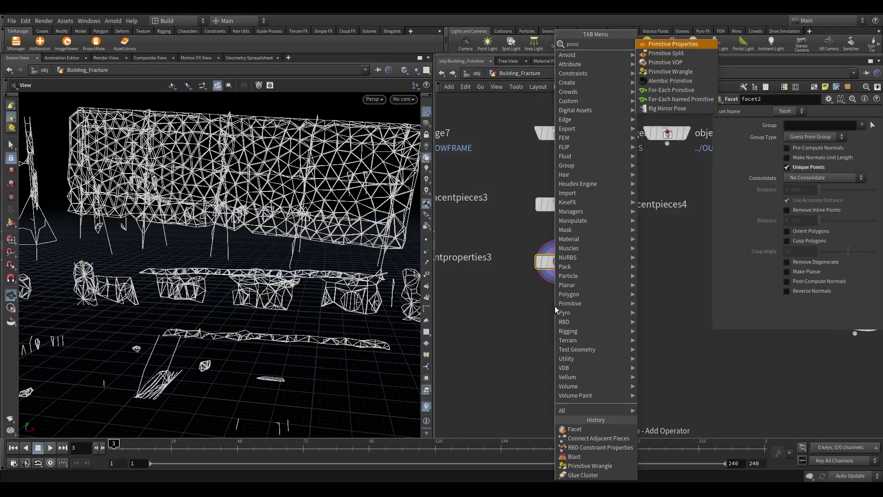
key("Down")
key("Up")
key("Return")
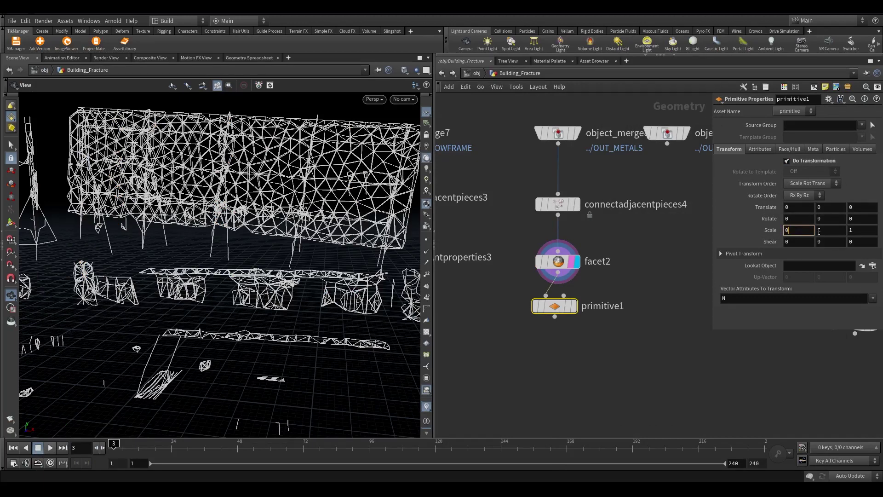
type("0")
key("Tab")
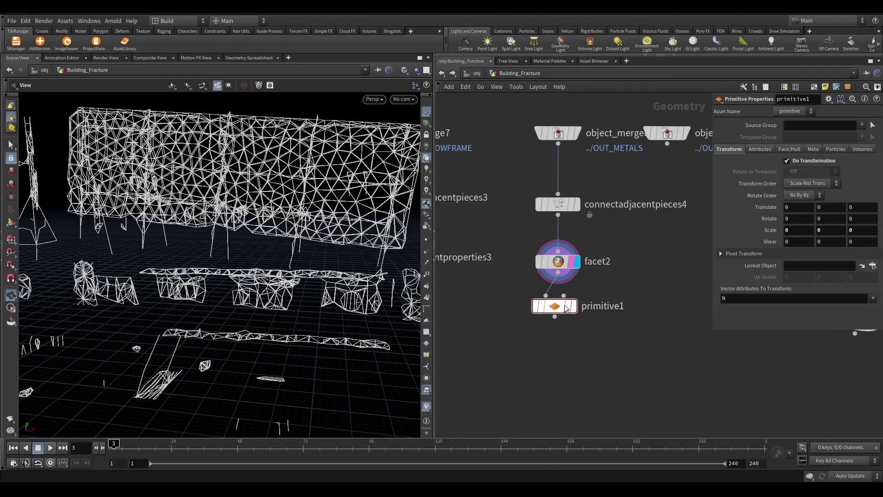
left_click(572, 305)
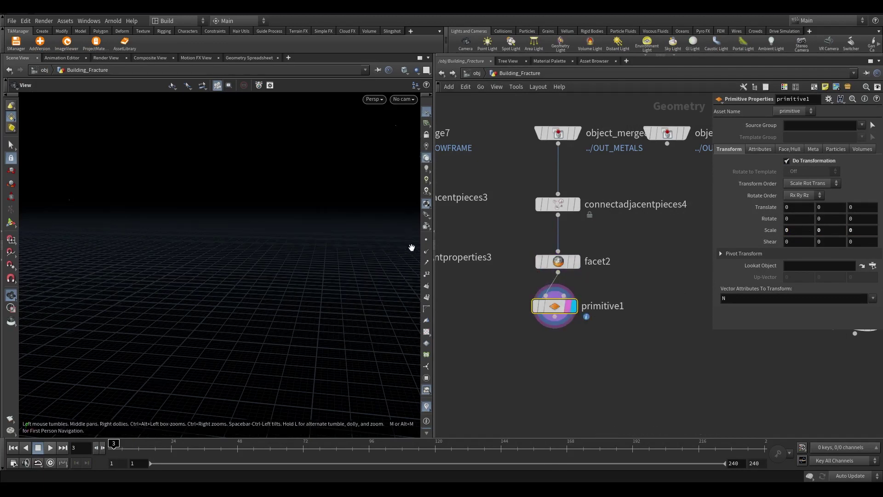
left_click_drag(412, 248, 317, 244)
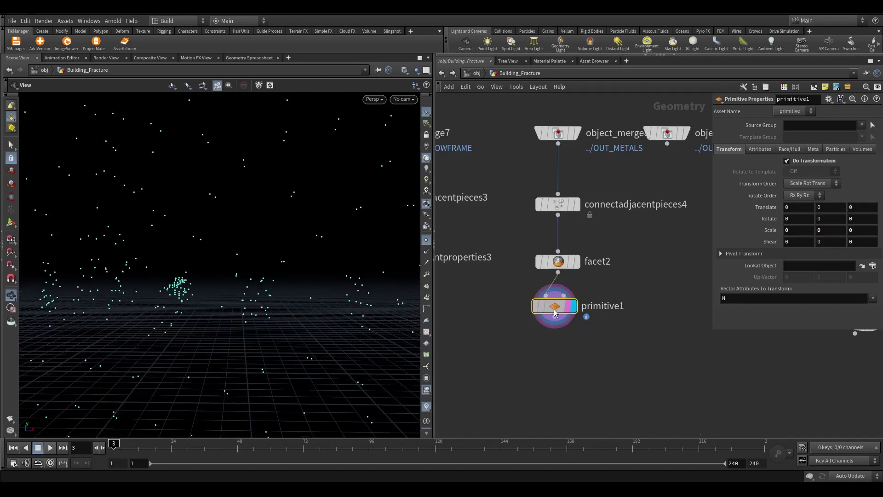
Add a displayed blendshapes1 node fed by facet2 and primitive1
middle_click_drag(549, 354, 610, 335)
key("Tab")
type("ble")
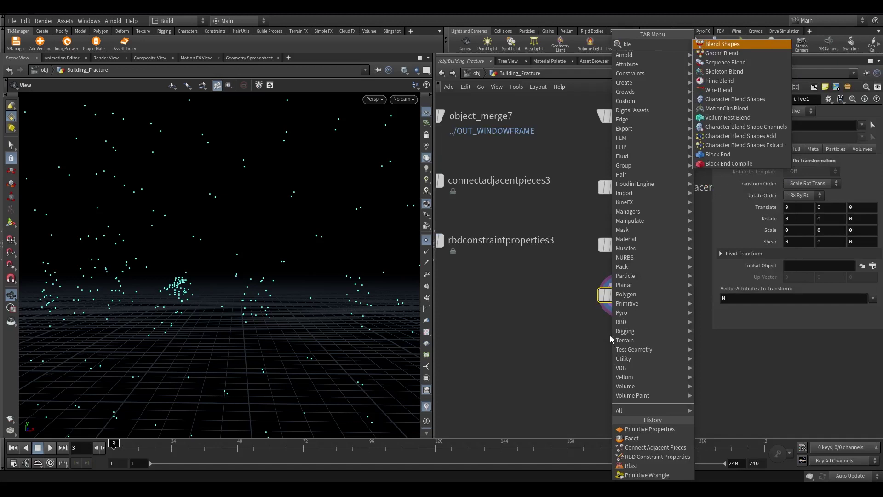
type("n")
key("Return")
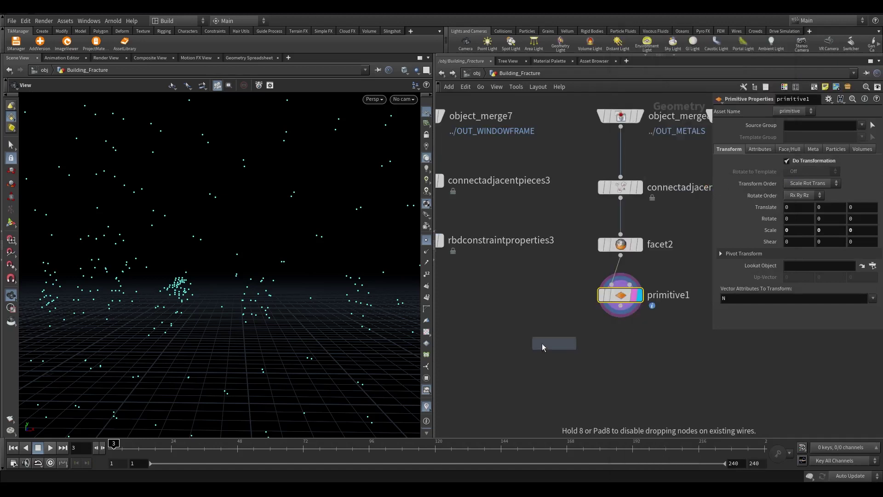
left_click(524, 344)
left_click_drag(524, 345, 621, 256)
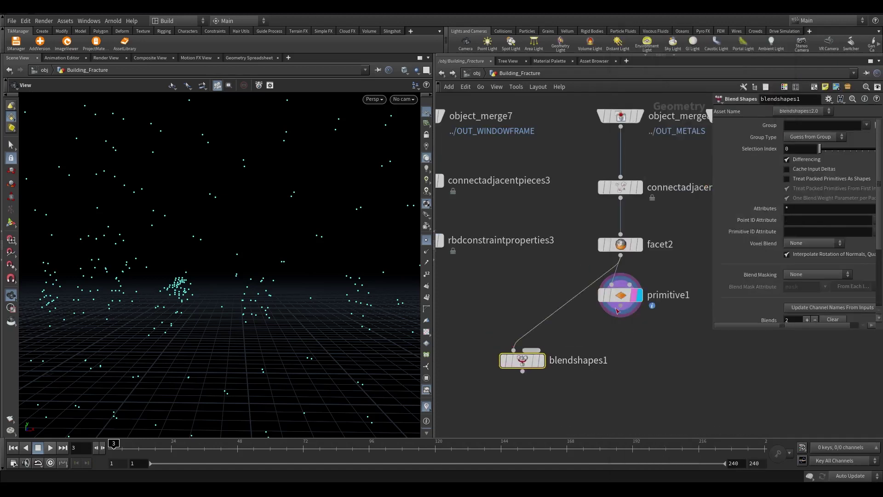
left_click(541, 359)
Test the blend1 slider toward the shrunken points, then delete blendshapes1
scroll(781, 296, "down", 4)
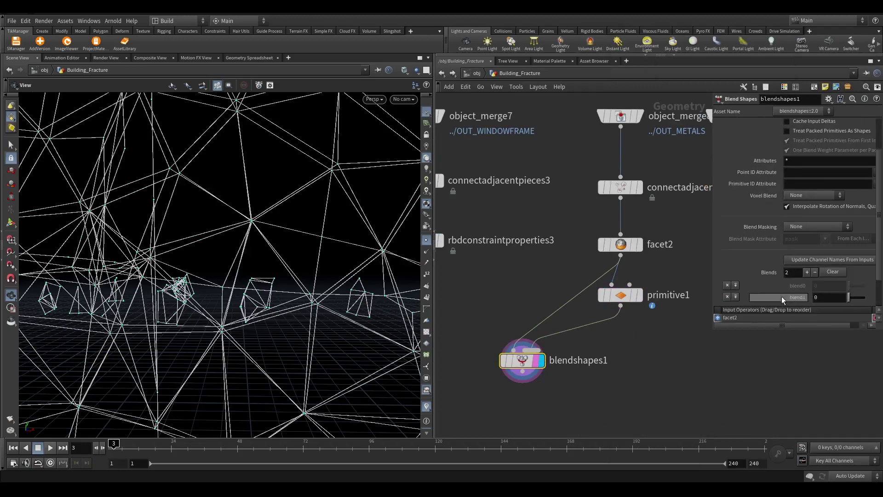
mouse_move(853, 288)
left_mouse_down()
mouse_move(865, 289)
mouse_move(847, 285)
left_mouse_up()
scroll(600, 327, "down", 3)
middle_click_drag(600, 326, 623, 277)
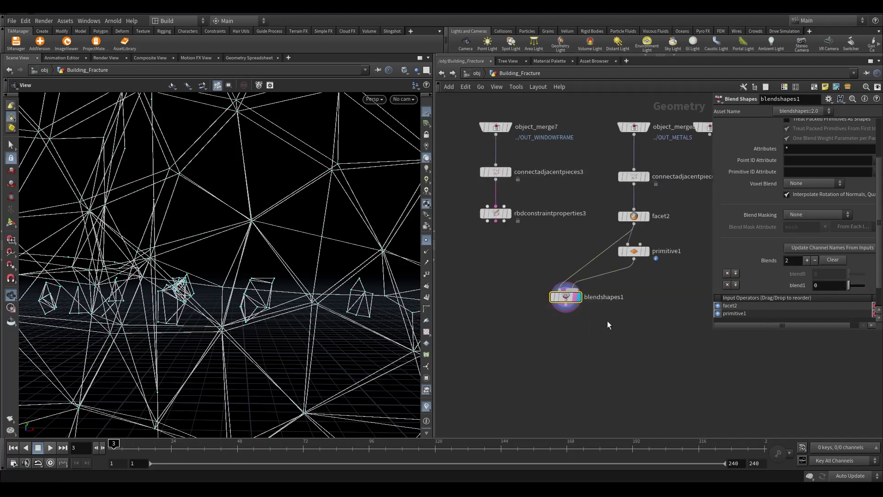
key("Delete")
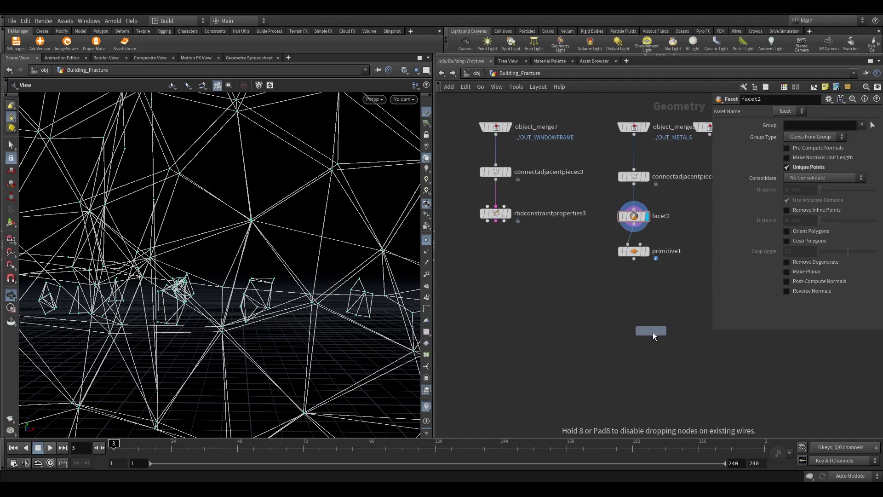
Place rbdconstraintproperties4 under primitive1 and switch its Constraint Type from Glue to Hard
left_click(635, 317)
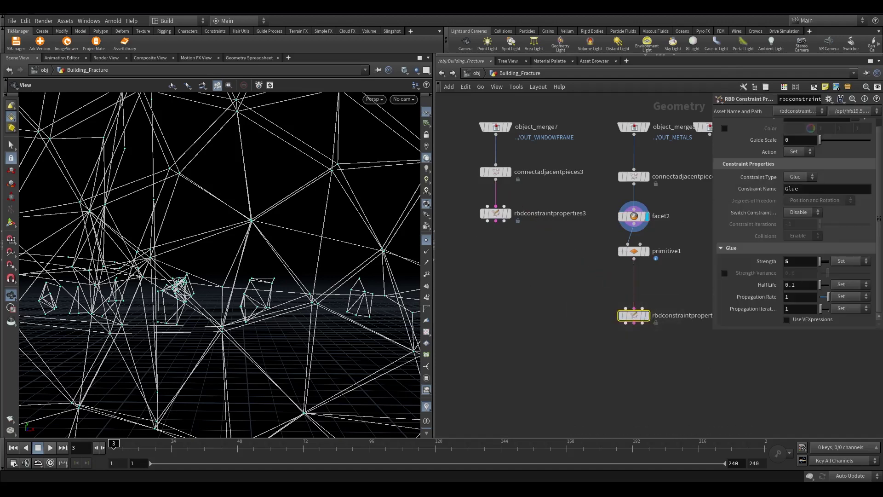
left_click(799, 176)
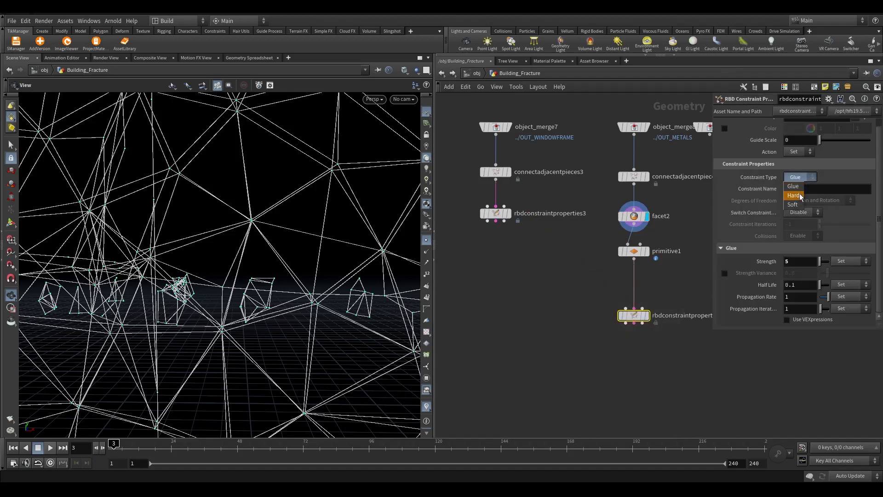
left_click(799, 193)
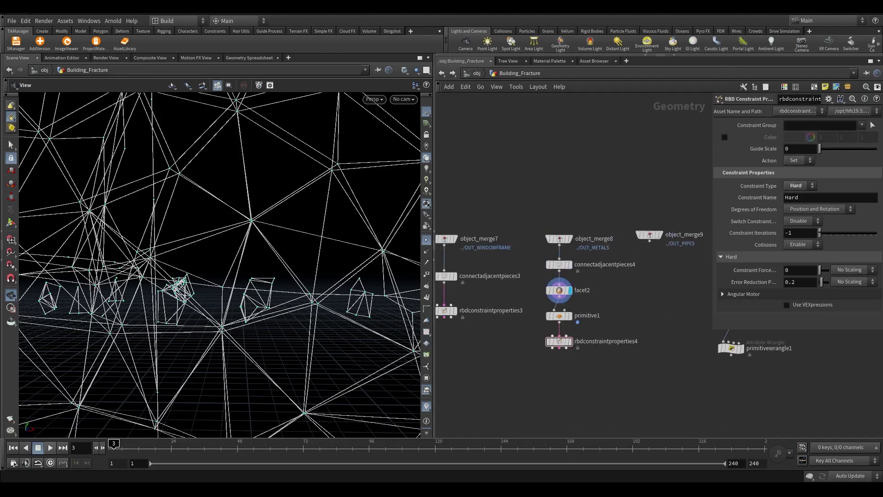
Copy the four metals-chain nodes under object_merge9 and move the object_merge5 chain aside
middle_click_drag(613, 288, 554, 237)
left_click_drag(471, 207, 504, 358)
left_click_drag(501, 213, 591, 236, "alt")
left_click_drag(589, 184, 592, 260)
scroll(633, 174, "down", 3)
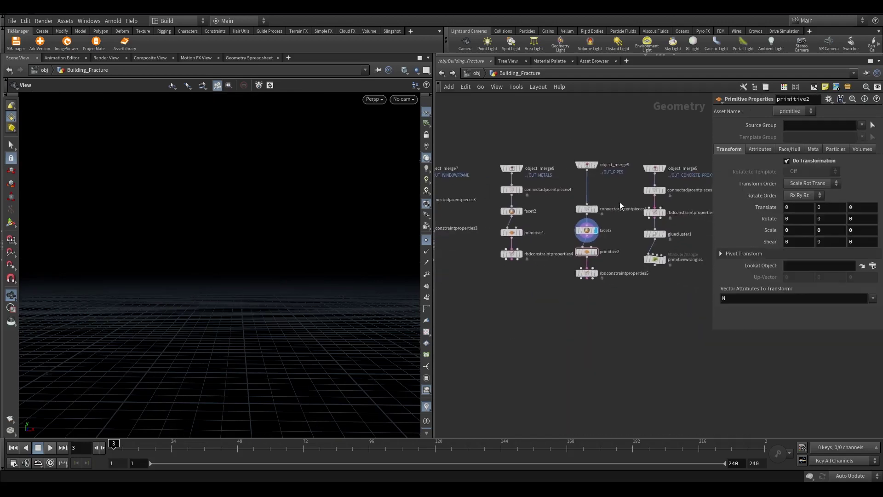
scroll(593, 171, "up", 2)
left_click_drag(570, 138, 589, 287)
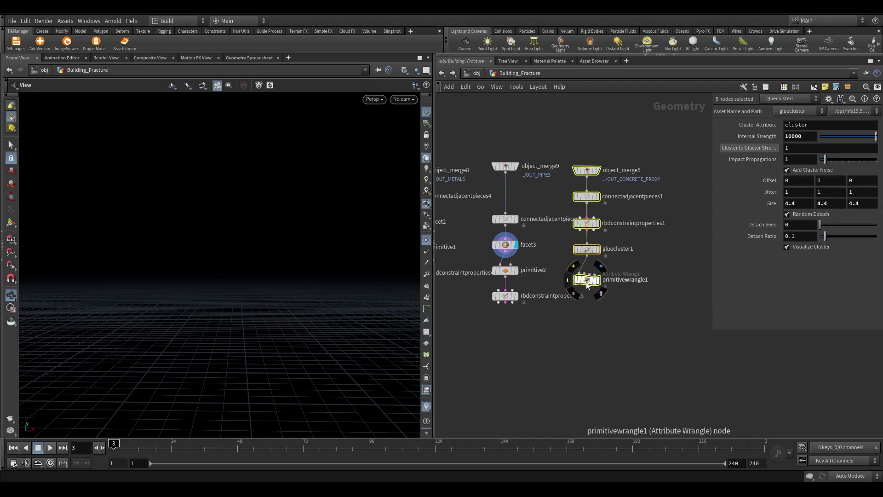
left_click_drag(587, 285, 696, 281)
middle_click_drag(598, 345, 726, 345)
left_click_drag(566, 175, 529, 316)
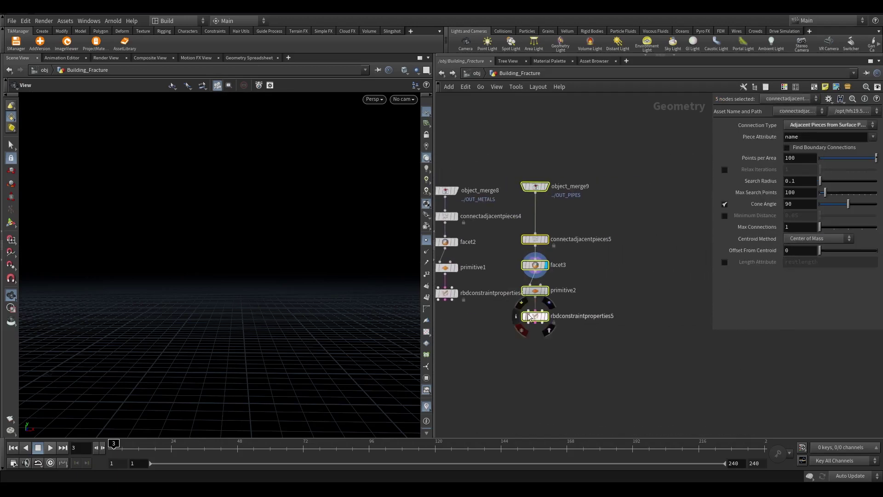
scroll(564, 216, "up", 5)
Display the copied connect adjacent pieces and facet3 results on the pipes
double_click(642, 243)
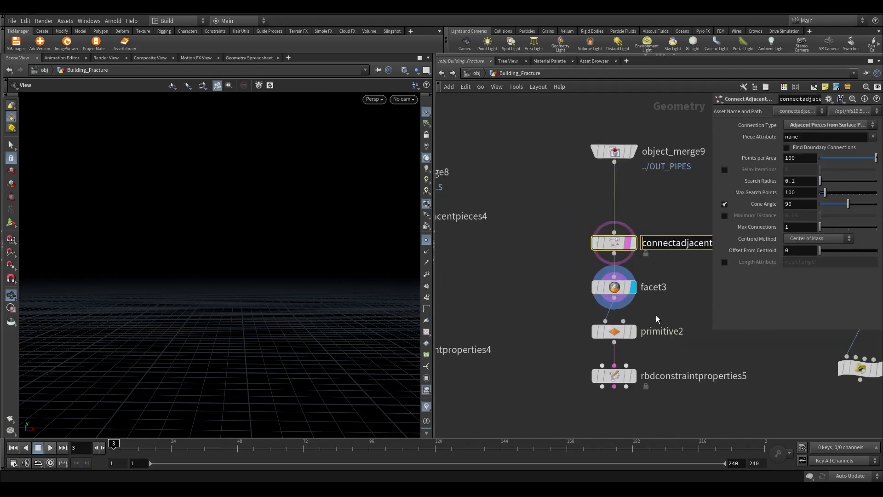
scroll(642, 247, "up", 2)
left_click(655, 195)
key("space+g")
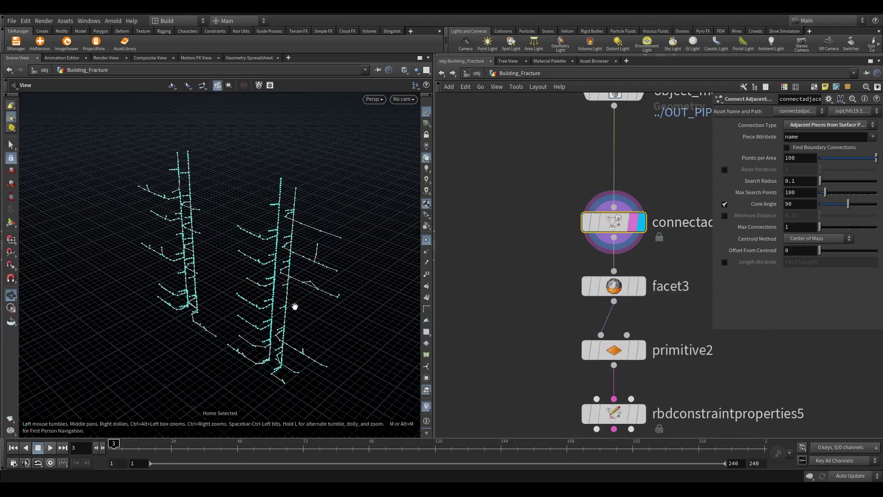
left_click_drag(295, 306, 366, 213)
left_click(642, 286)
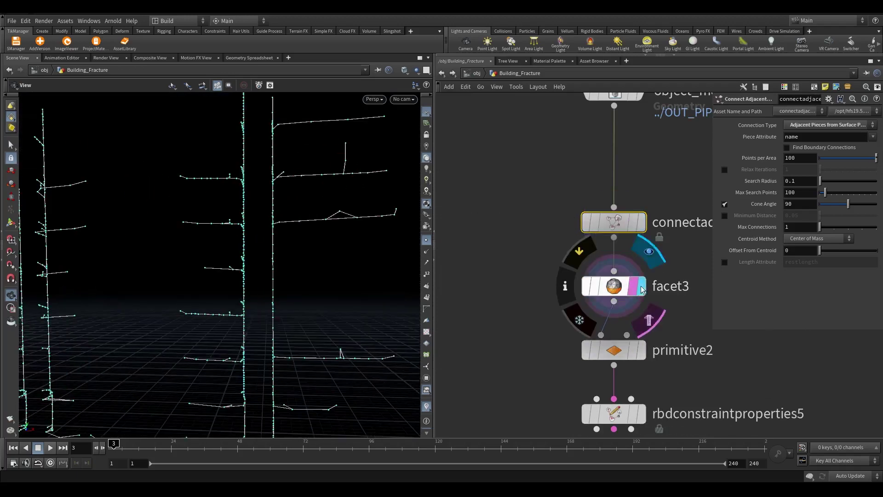
middle_click_drag(681, 386, 656, 300)
Display rbdconstraintproperties5 and set it to Soft constraints with Stiffness 50
left_click(584, 325)
left_click(613, 325)
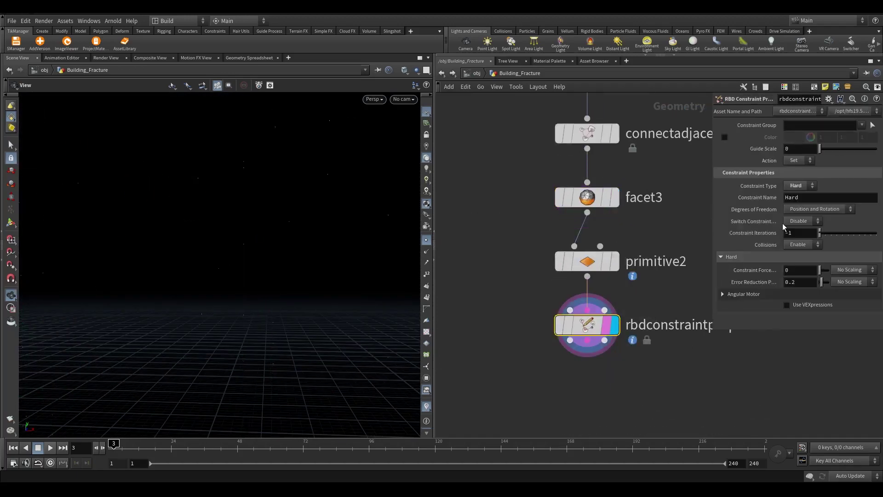
left_click(796, 188)
left_click(795, 203)
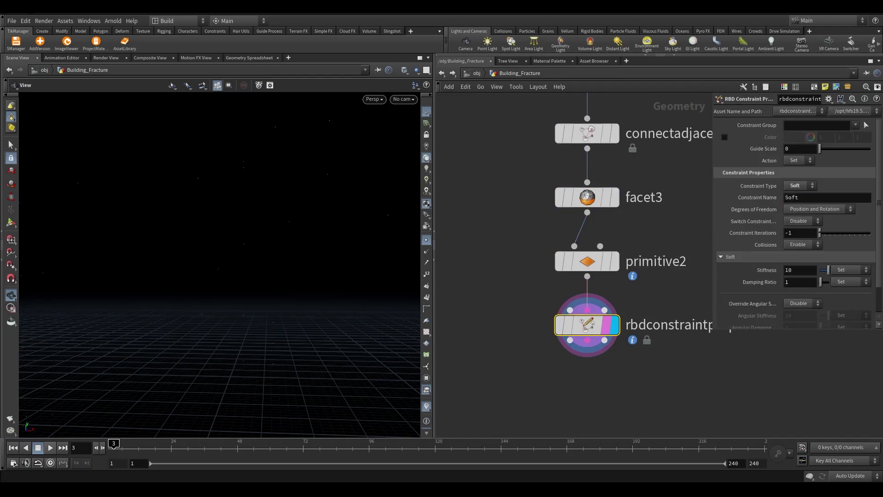
type("5")
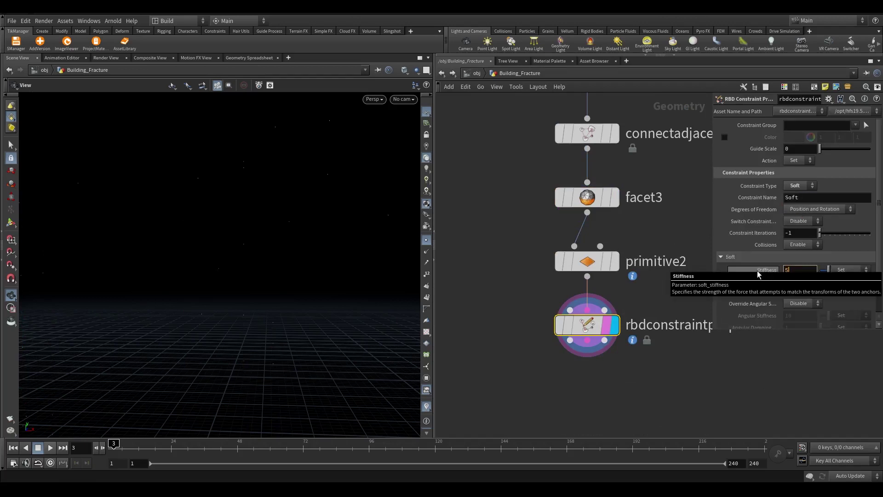
key("Return")
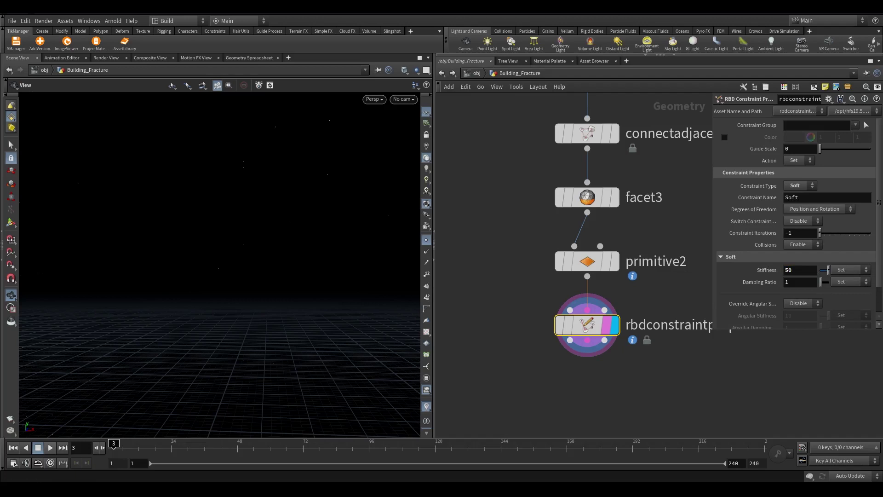
scroll(704, 403, "down", 6)
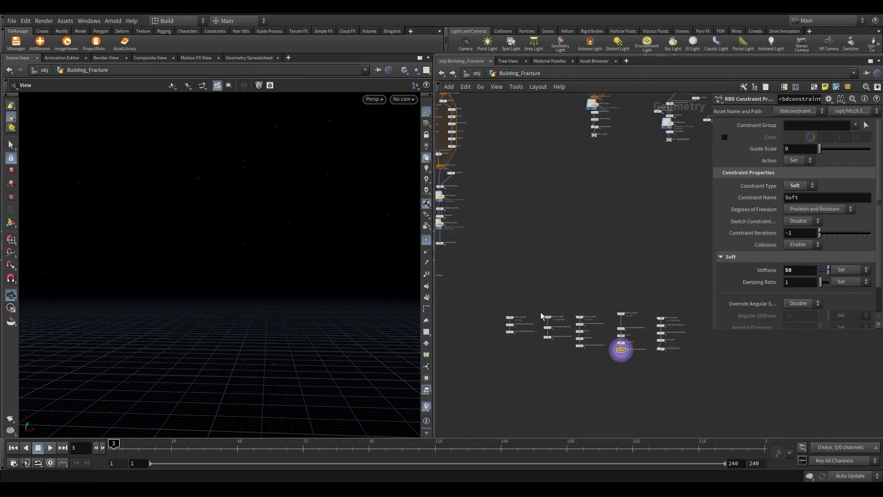
scroll(603, 206, "up", 2)
Select the five object_merge nodes, object_merge5 through object_merge9
left_click_drag(534, 127, 574, 288)
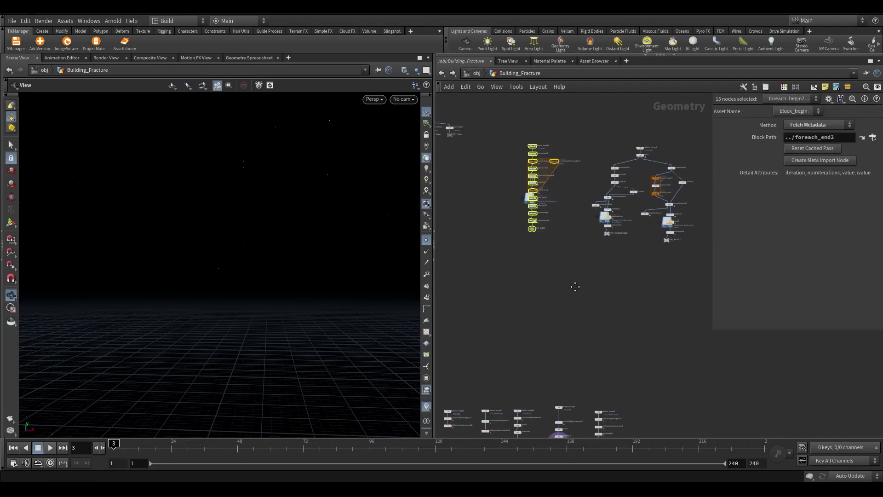
middle_click_drag(569, 288, 463, 230)
left_click_drag(690, 313, 485, 157)
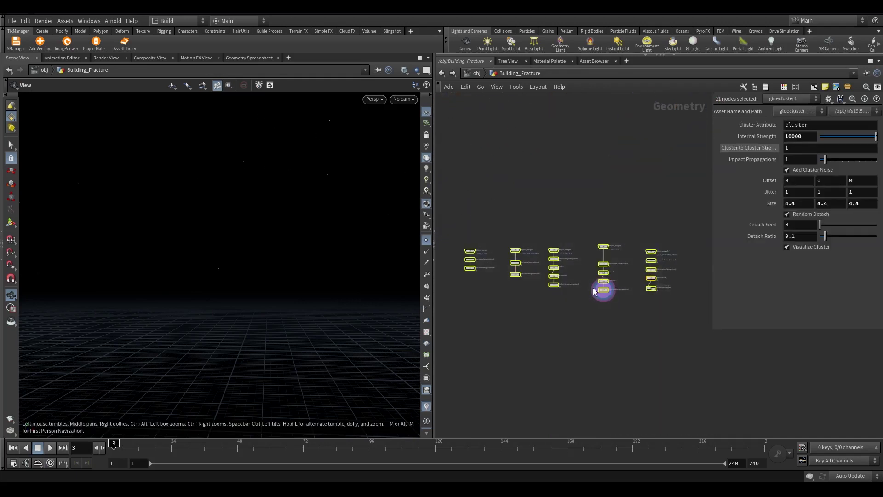
left_click(560, 351)
scroll(593, 335, "down", 3)
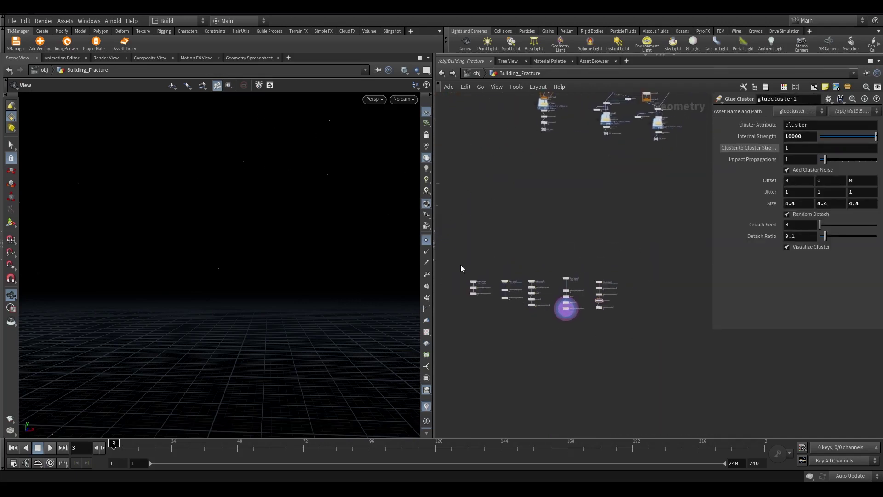
left_click_drag(461, 269, 616, 286)
scroll(575, 283, "up", 2)
middle_click_drag(664, 285, 618, 285)
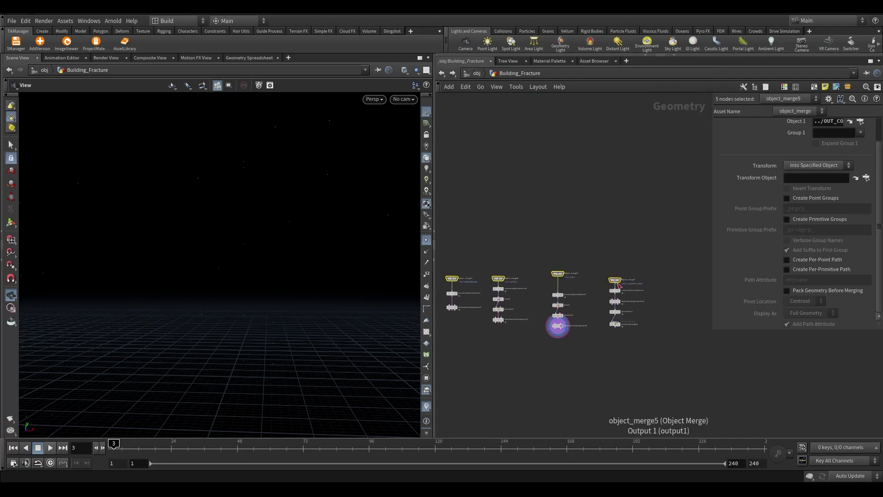
Wire all five object_merge outputs into merge5 and display the full building
left_click_drag(618, 286, 699, 310)
middle_click_drag(689, 338, 674, 409)
left_click_drag(469, 302, 699, 279)
left_click_drag(454, 282, 492, 320)
scroll(497, 335, "up", 3)
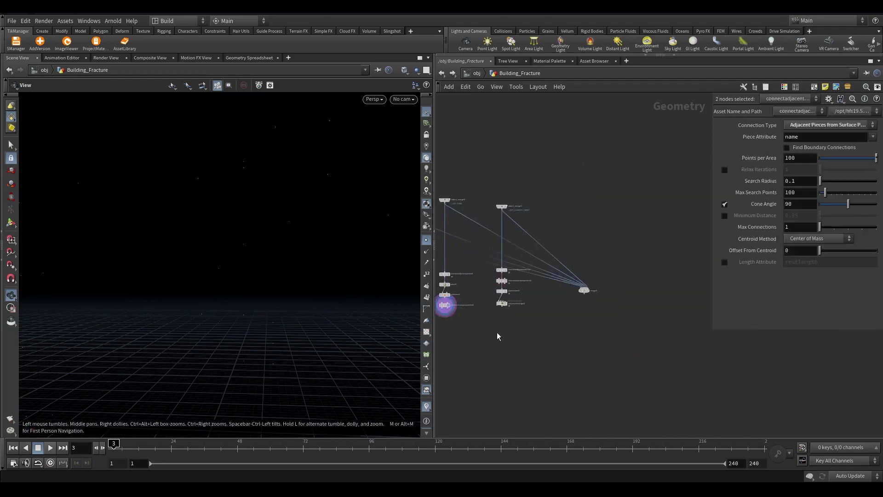
middle_click_drag(497, 335, 593, 234)
scroll(594, 235, "up", 2)
left_click(622, 290)
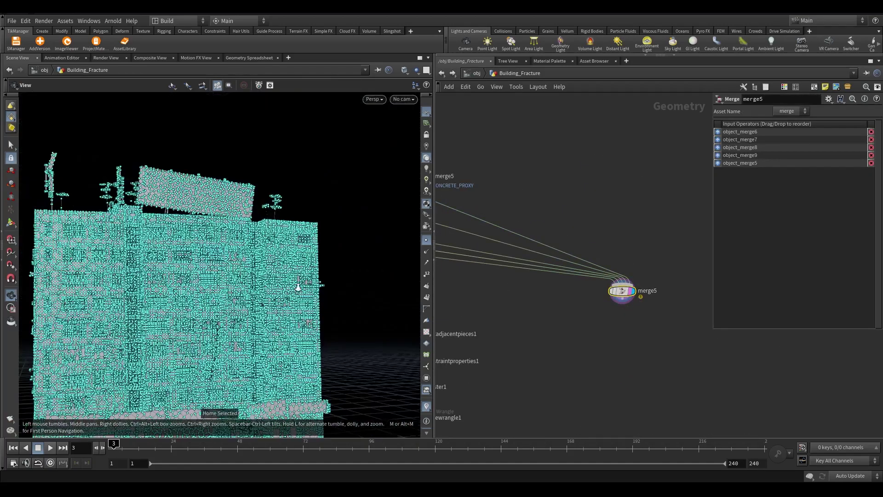
scroll(347, 246, "up", 5)
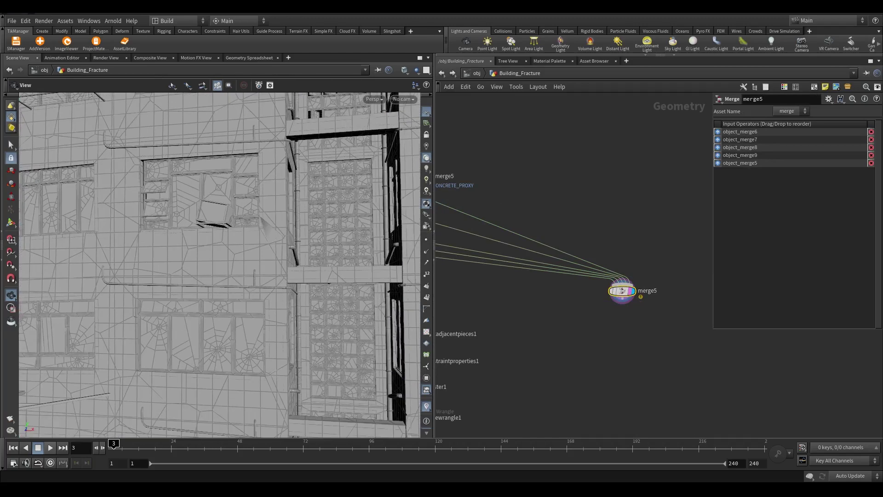
Place a Connect Adjacent Pieces node directly under merge5, discarding a stray Facet node
scroll(694, 216, "down", 3)
scroll(694, 214, "up", 2)
key("Tab")
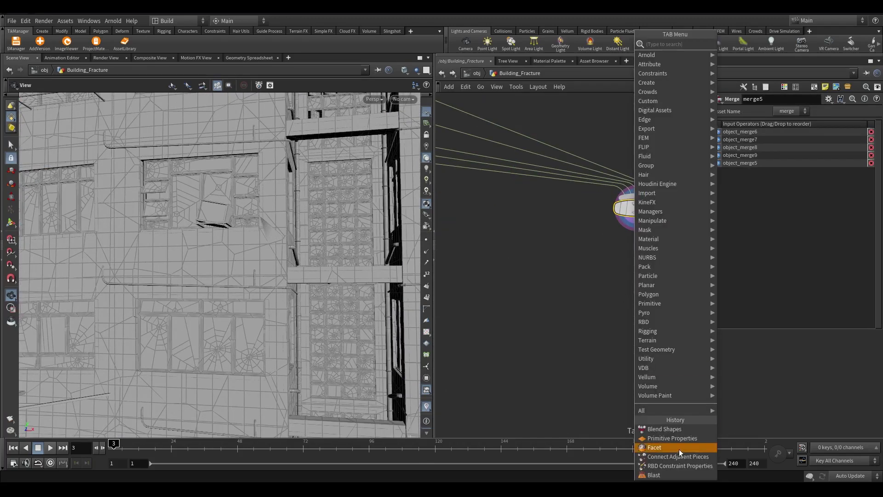
left_click(680, 449)
left_click(642, 284)
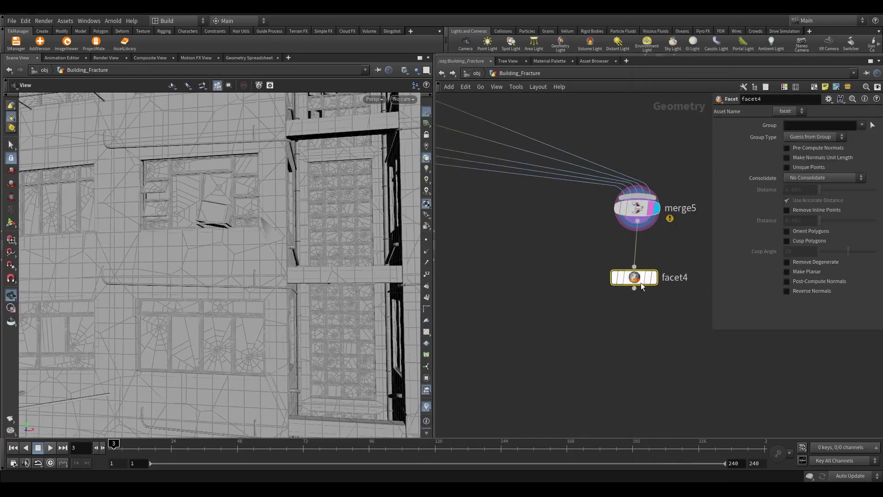
key("Delete")
key("Tab")
left_click(703, 449)
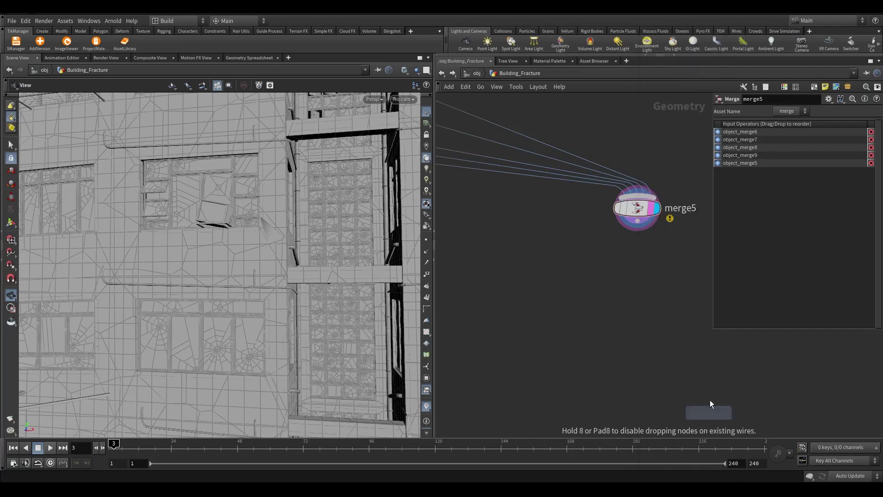
left_click(644, 296)
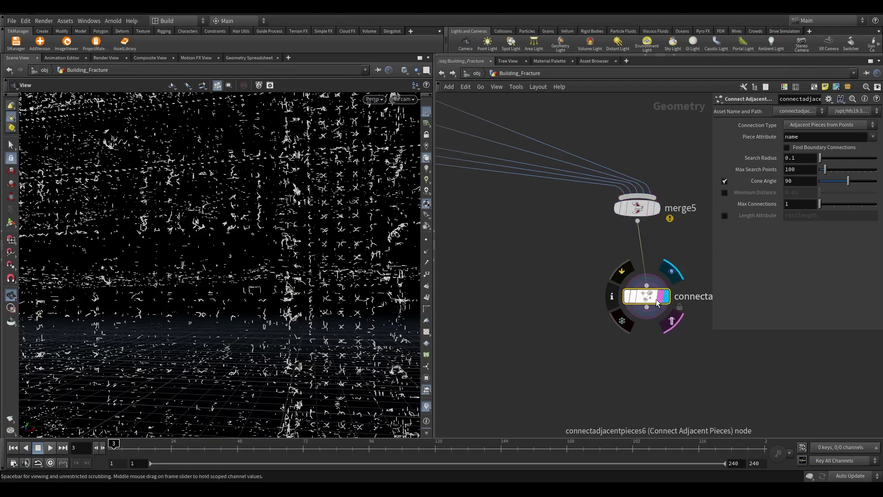
left_click_drag(658, 302, 648, 292)
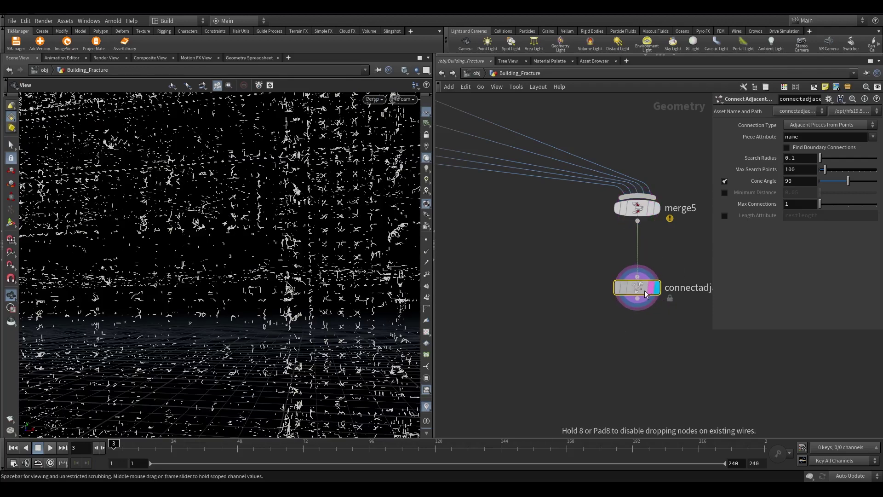
Set connectadjacentpieces6 to connect surface points, find boundary connections, and cluster by rbd_name
left_click(846, 124)
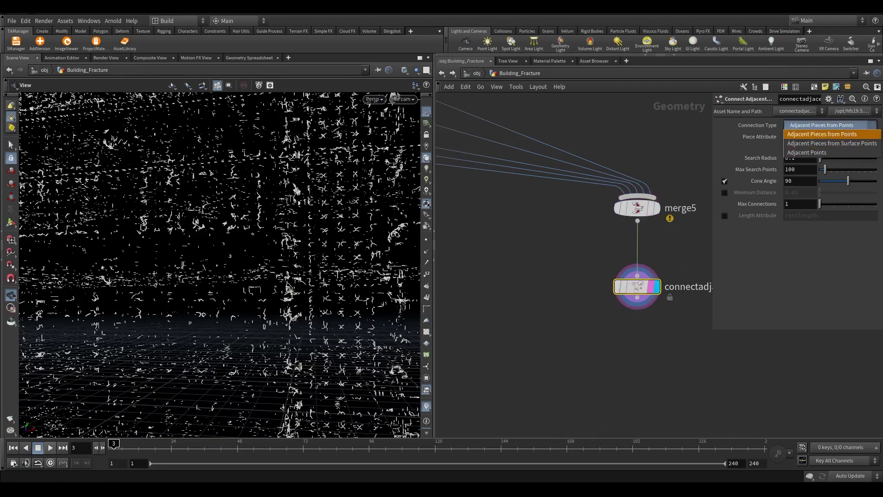
left_click(813, 144)
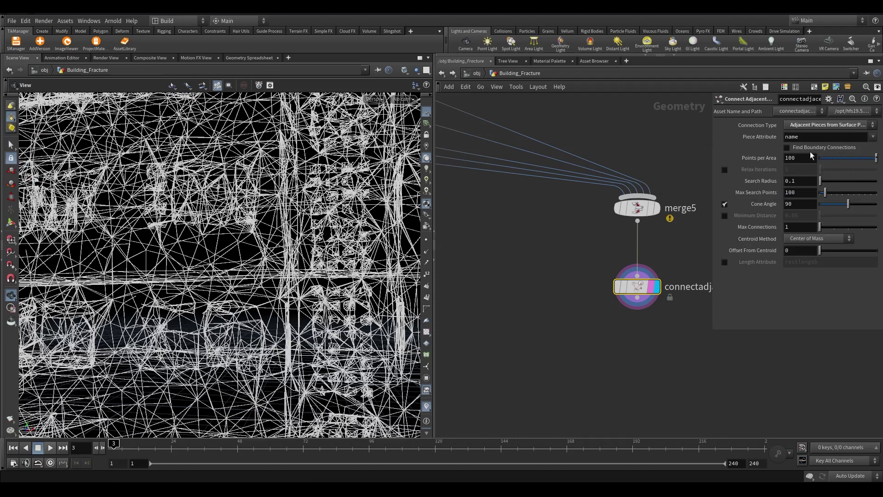
left_click(808, 147)
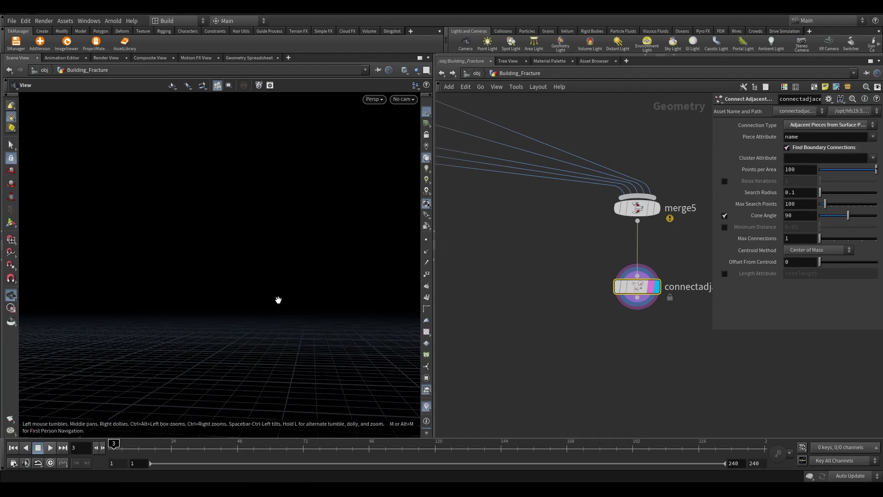
mouse_move(276, 299)
left_mouse_down()
mouse_move(256, 309)
mouse_move(262, 289)
left_mouse_up()
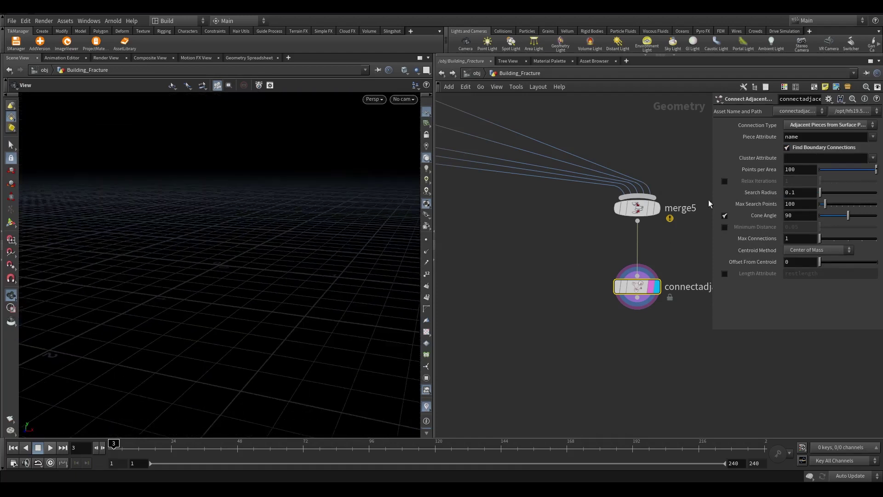
left_click(871, 159)
left_click(856, 213)
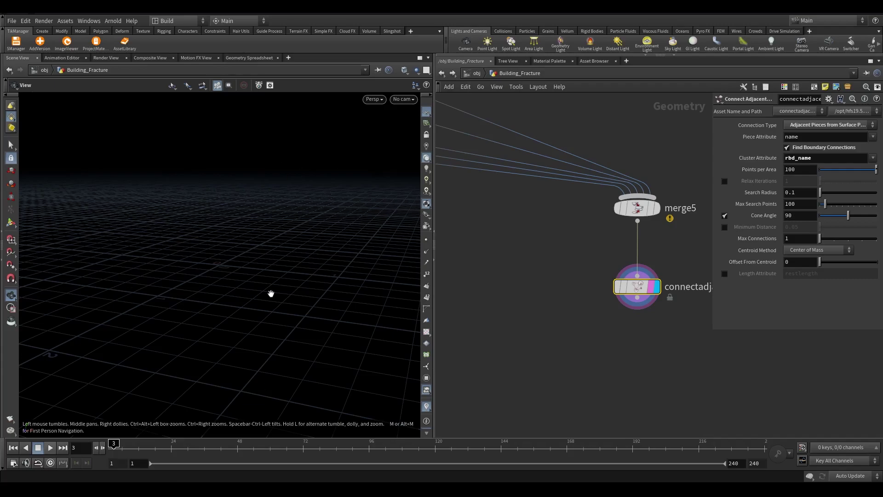
Display merge5's output and zoom in on the fractured building pieces
scroll(242, 272, "up", 10)
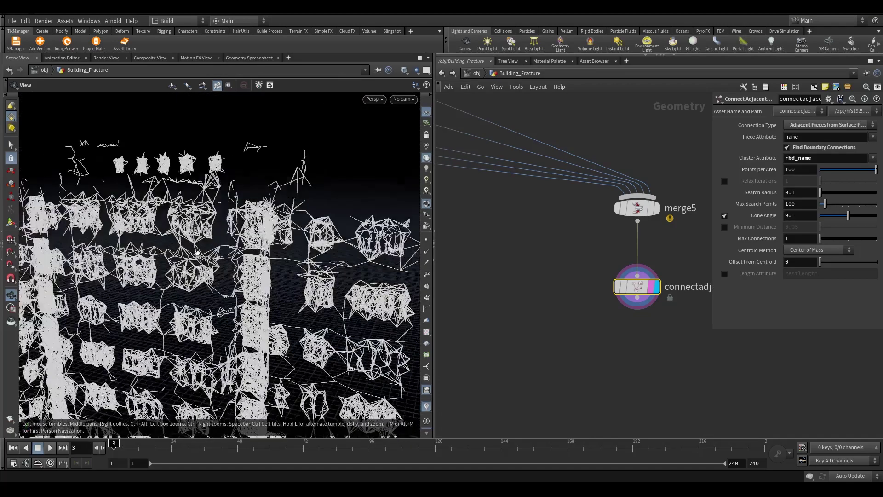
scroll(197, 253, "up", 6)
scroll(524, 315, "down", 3)
scroll(579, 258, "up", 4)
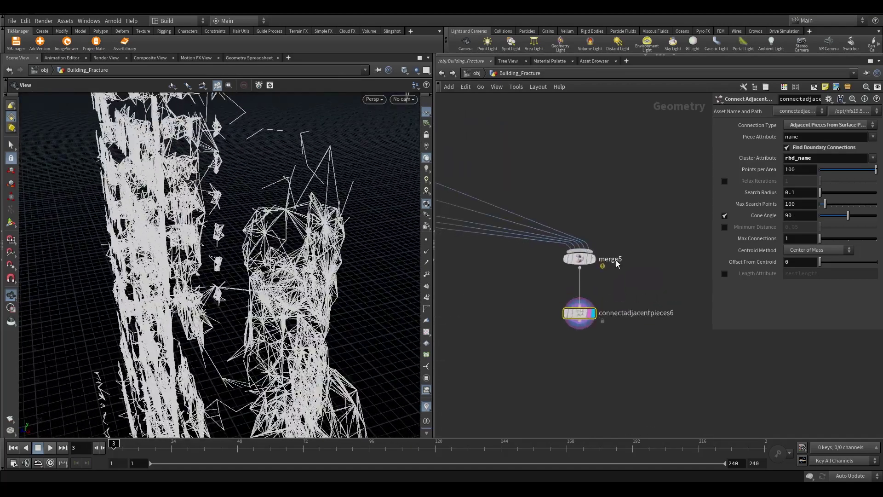
left_click(578, 258)
left_click(587, 256)
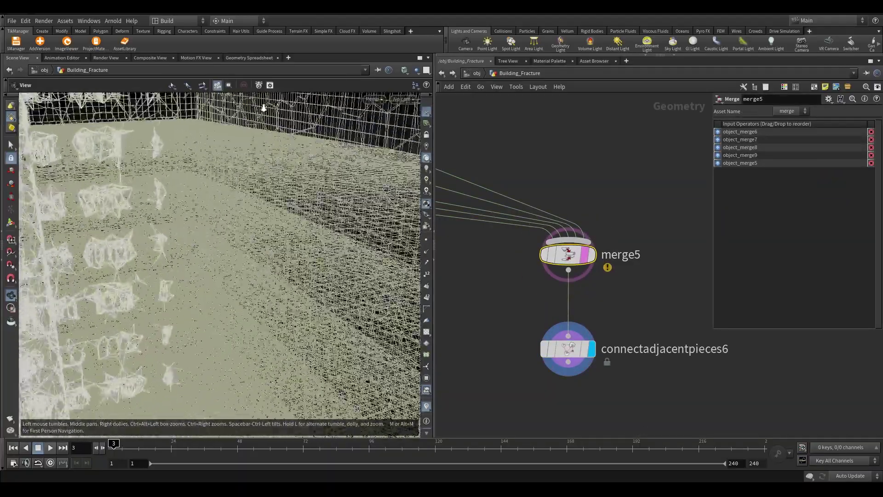
left_click_drag(263, 108, 276, 294)
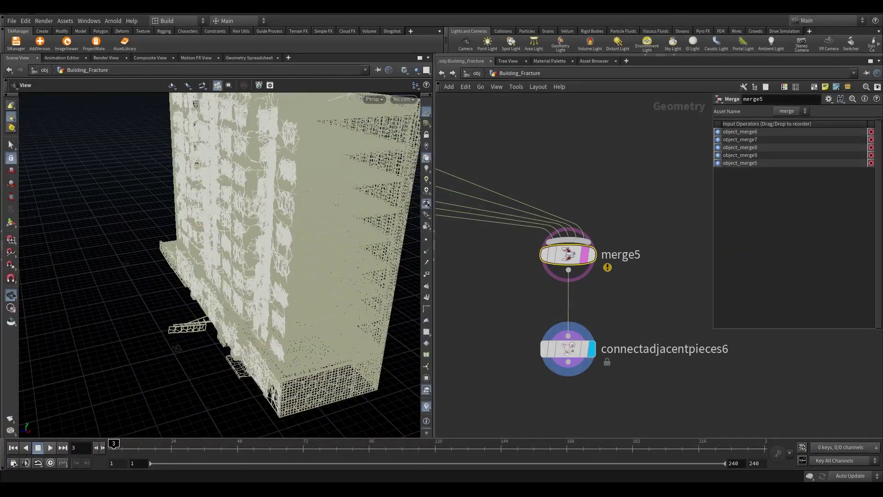
Add an RBD Constraint Properties node wired from connectadjacentpieces6's output
middle_click_drag(570, 352, 604, 268)
left_click_drag(604, 268, 624, 450)
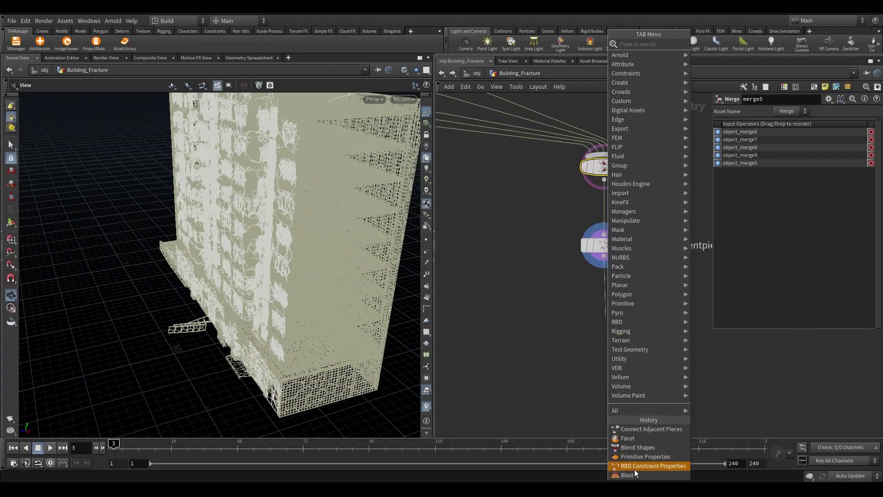
left_click(635, 466)
left_click(607, 271)
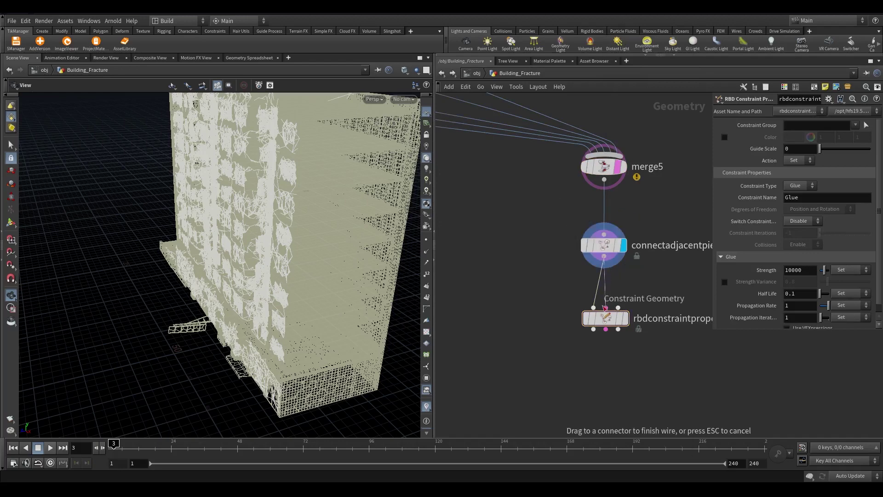
key("Delete")
left_click_drag(605, 307, 604, 269)
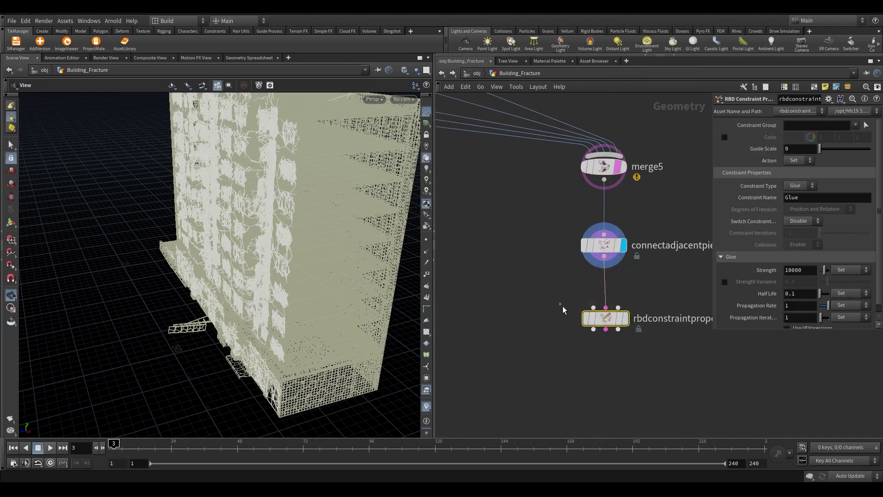
left_click_drag(648, 354, 568, 232)
key("l")
left_click(604, 304)
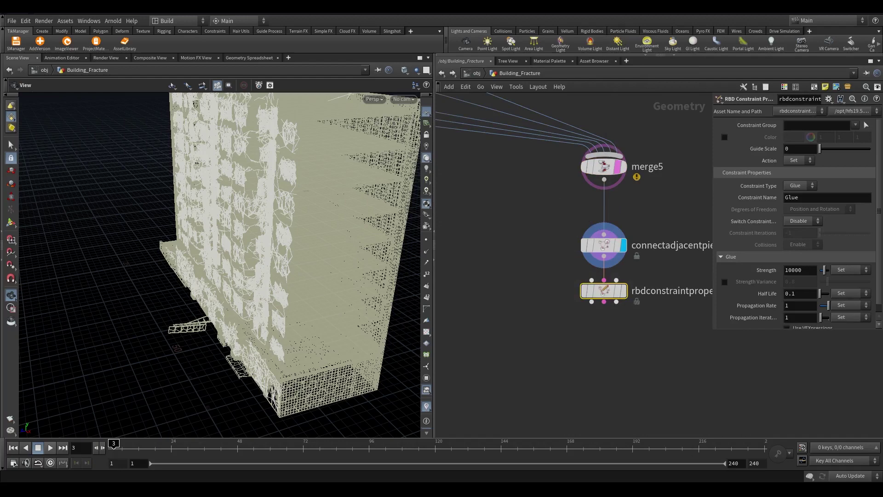
Set its Glue Strength to 10 and display the constraint network
double_click(808, 272)
type("10")
key("Return")
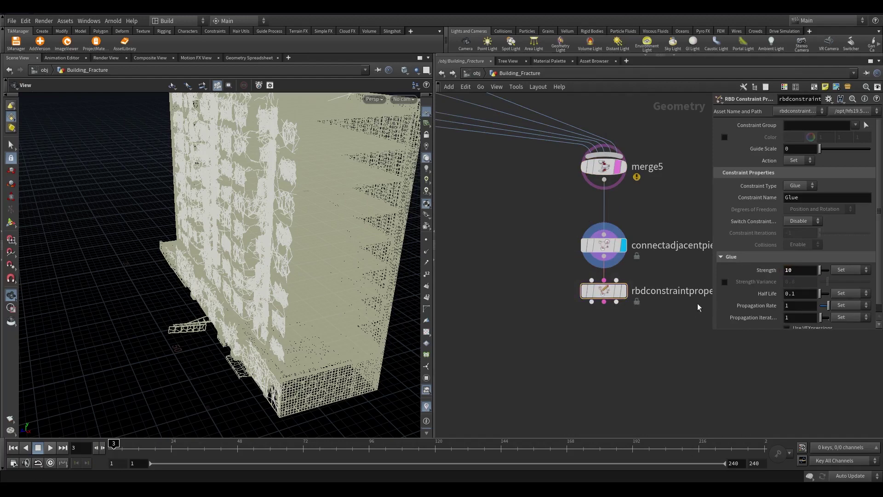
left_click(623, 290)
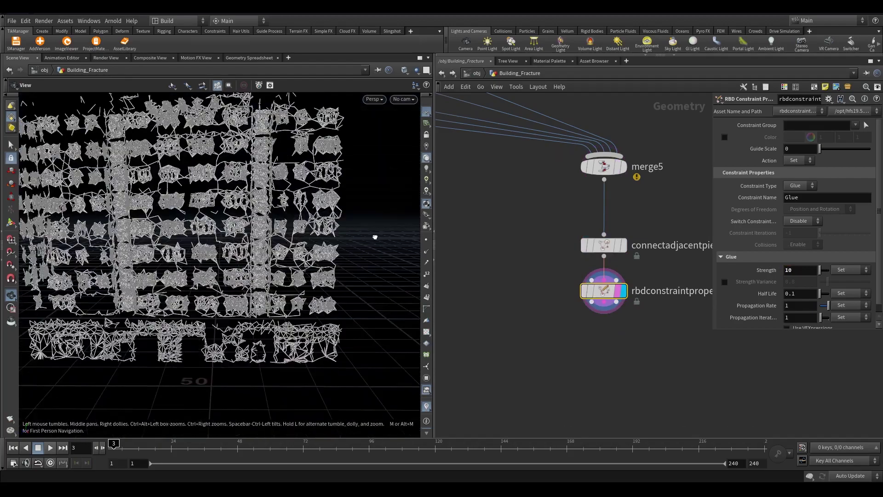
scroll(375, 237, "up", 10)
scroll(614, 335, "down", 5)
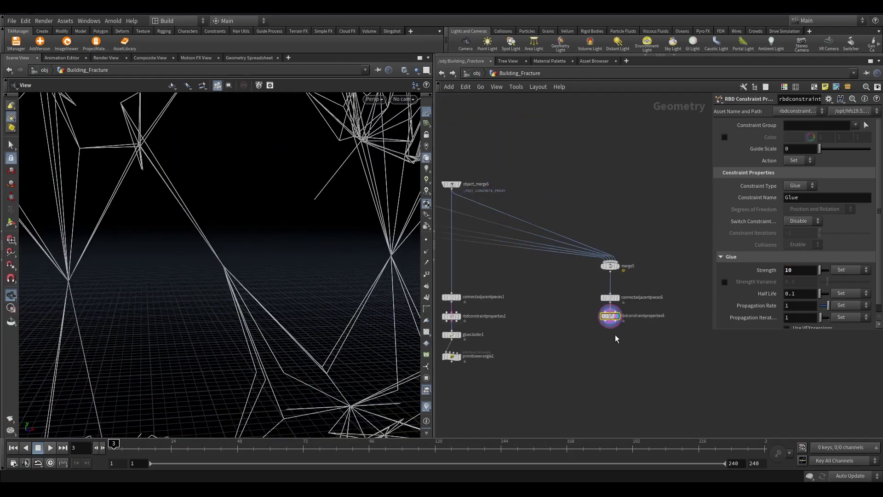
Merge rbdconstraintproperties2–6 and primitivewrangle1 into a new merge6 node
scroll(643, 320, "down", 3)
middle_click_drag(601, 341, 713, 322)
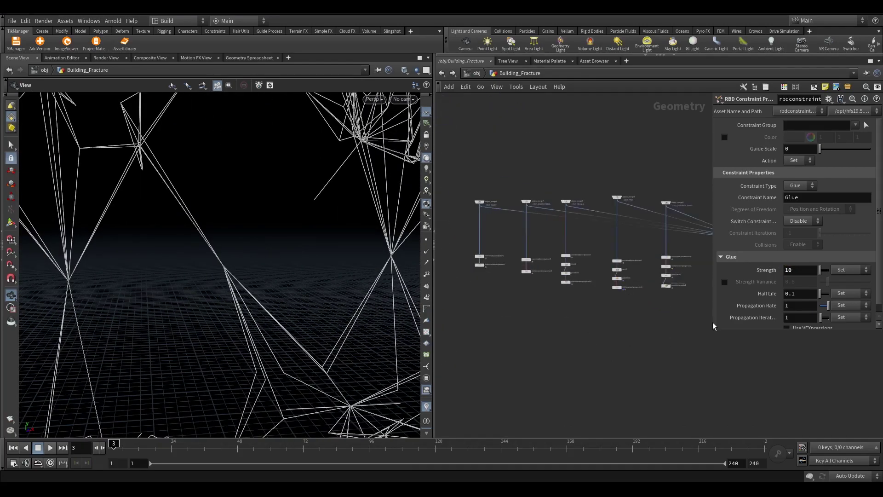
left_click_drag(460, 263, 635, 329)
key("shift+Right")
key("shift+Right")
key("shift+Right")
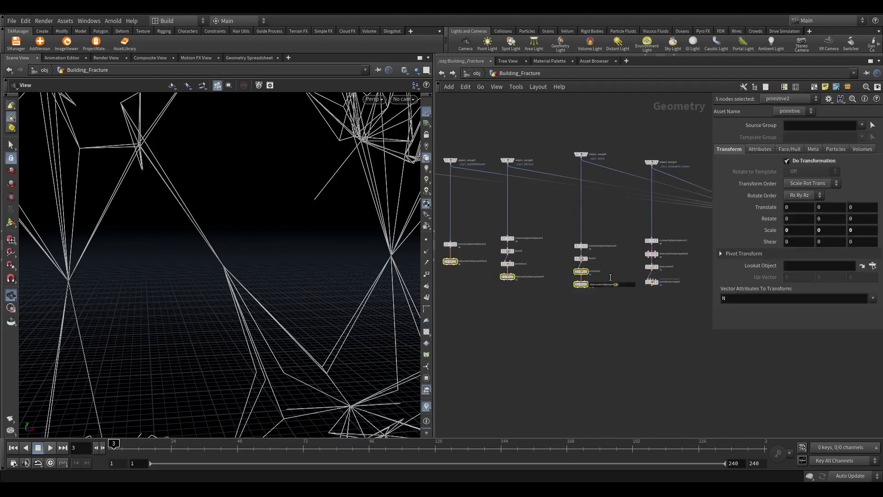
mouse_move(675, 269)
left_click_drag(675, 270, 575, 364)
scroll(598, 321, "up", 2)
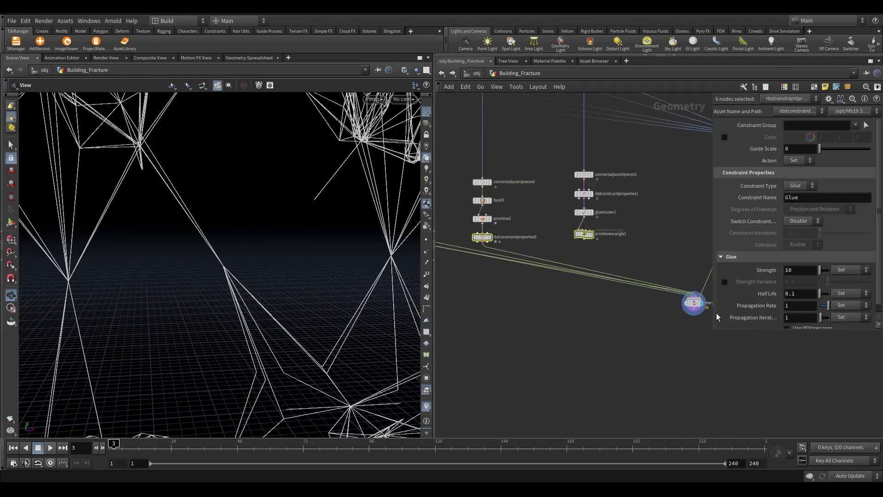
left_click_drag(716, 312, 635, 365)
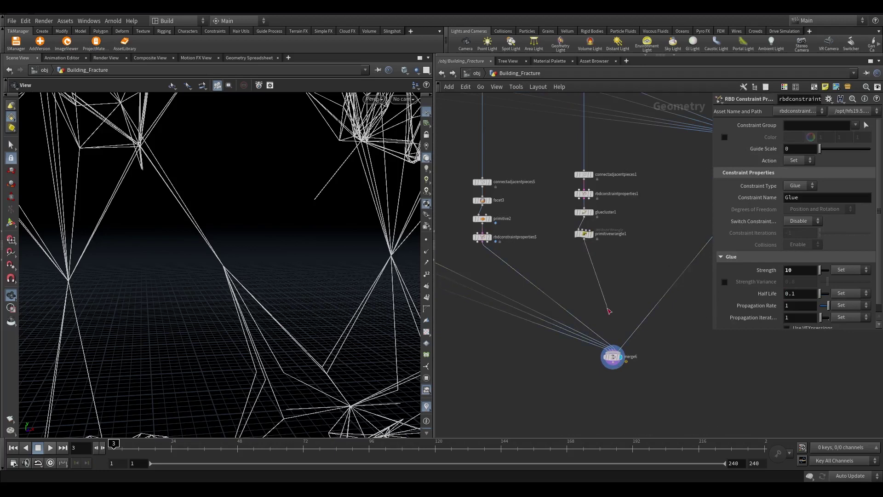
left_click_drag(610, 311, 613, 352)
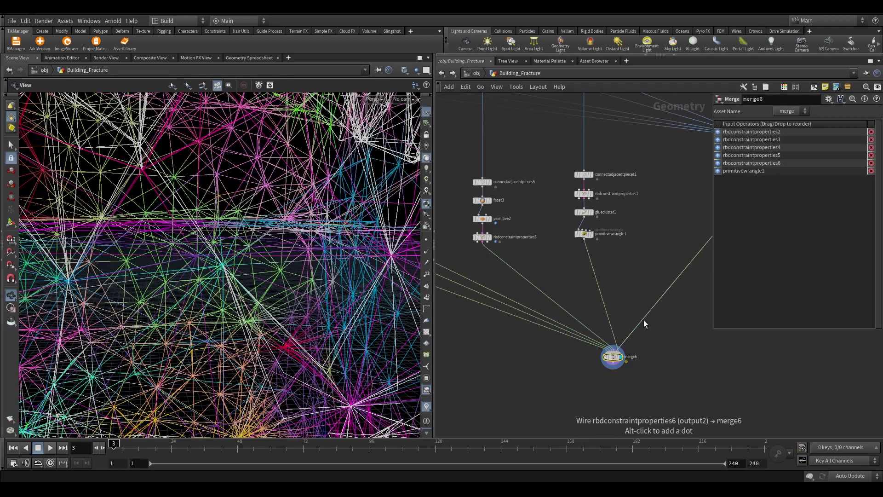
Frame the whole building and tumble the view to look down on the constraint network
scroll(620, 354, "up", 2)
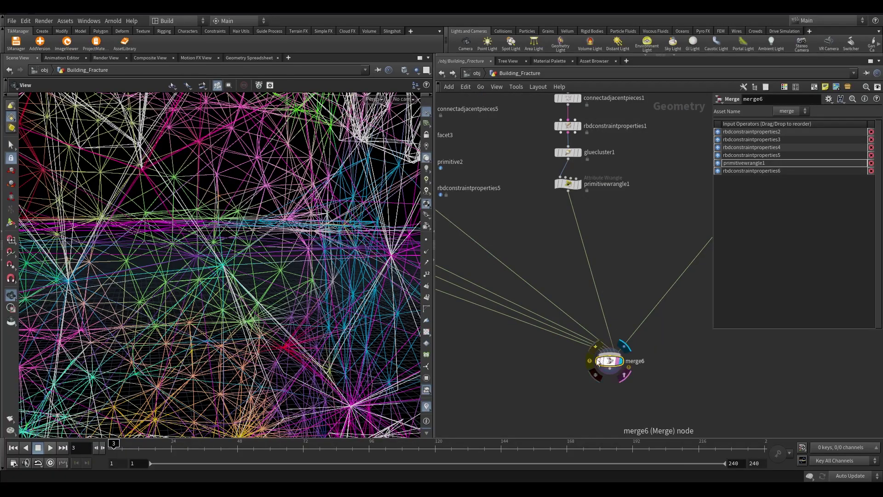
key("h")
scroll(195, 245, "down", 3)
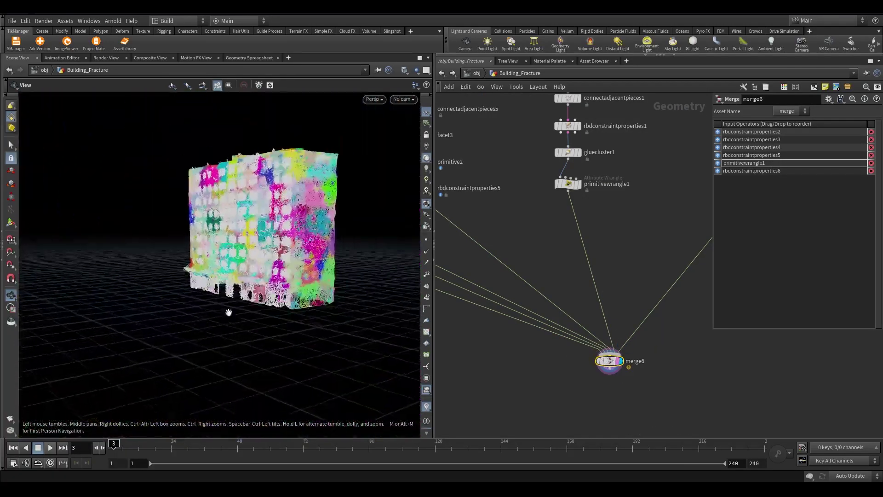
left_click_drag(229, 309, 406, 240)
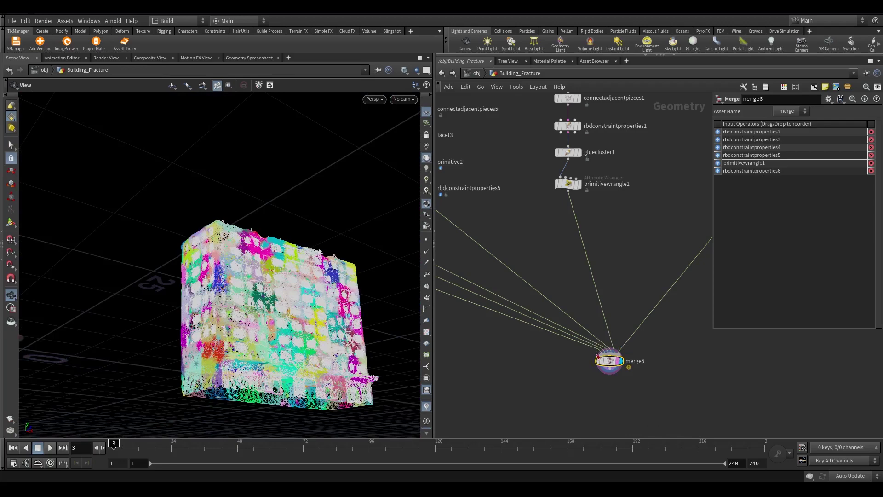
middle_click(619, 369)
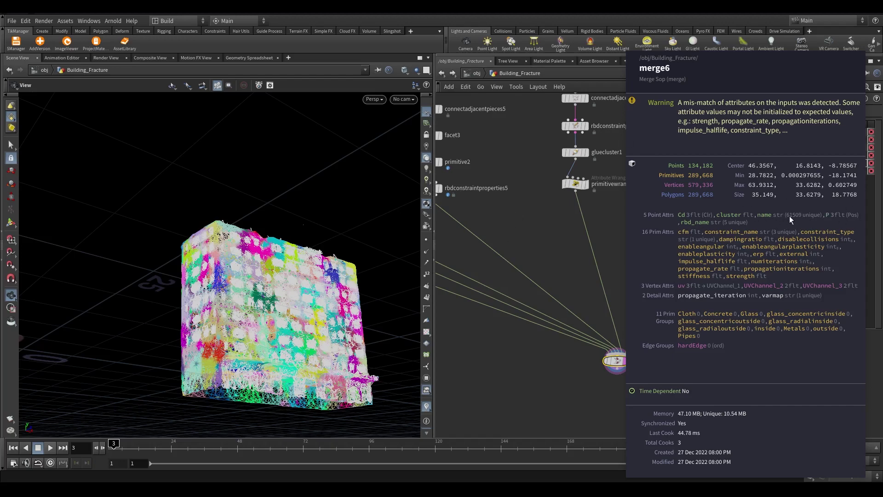
scroll(498, 257, "up", 5)
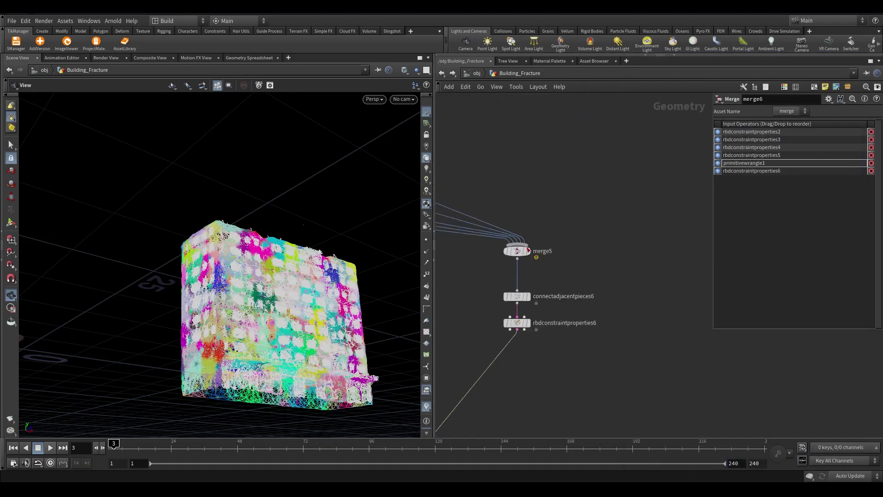
right_click(528, 251)
middle_click(520, 254)
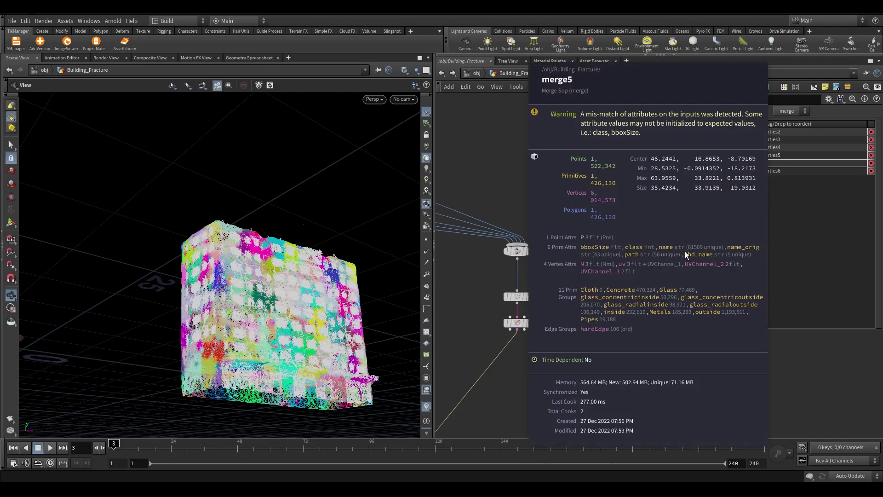
key("f")
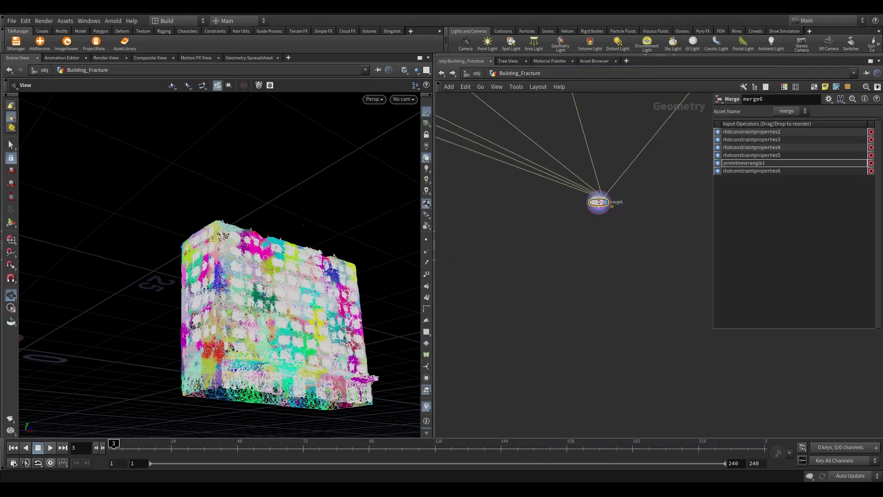
scroll(562, 249, "up", 2)
left_click_drag(271, 350, 297, 359)
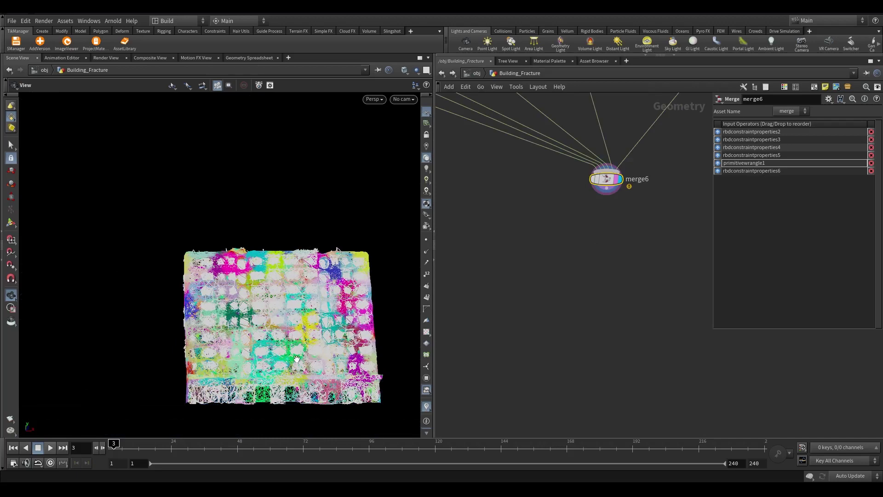
Add a Group Create node (group2) below merge6 and display it
scroll(589, 250, "up", 1)
key("Tab")
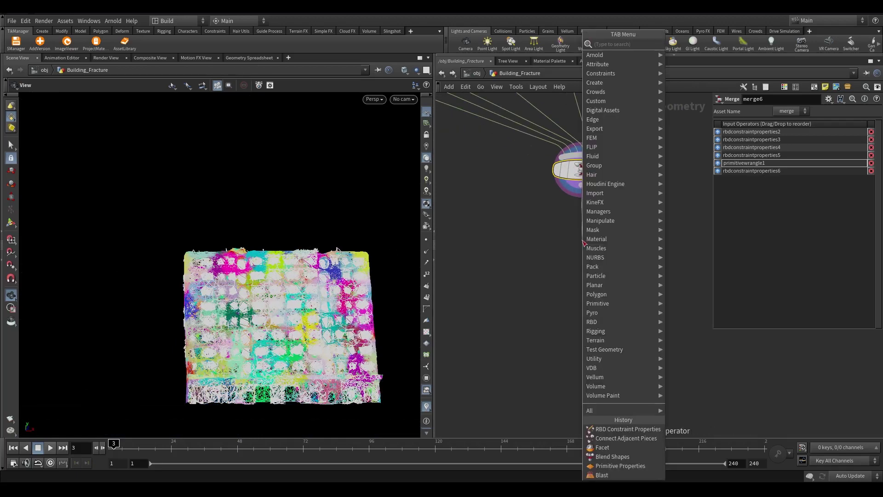
type("group c")
key("Return")
left_click(591, 244)
scroll(598, 239, "up", 2)
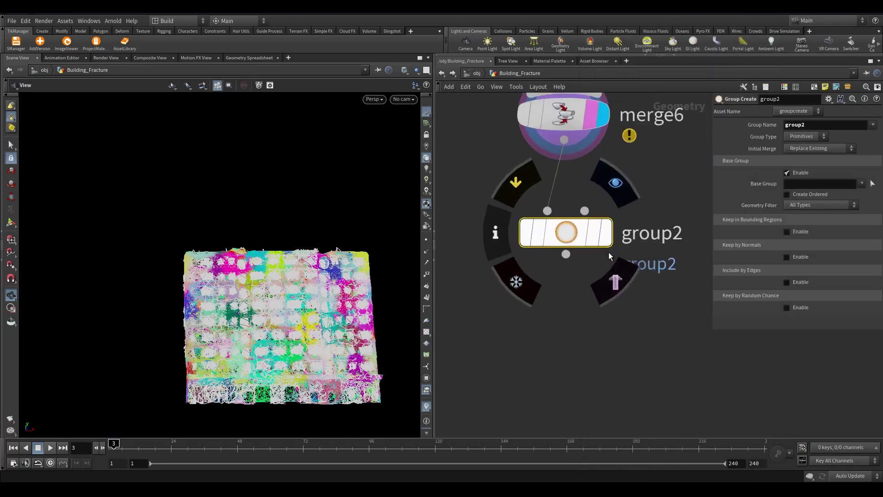
left_click(609, 233)
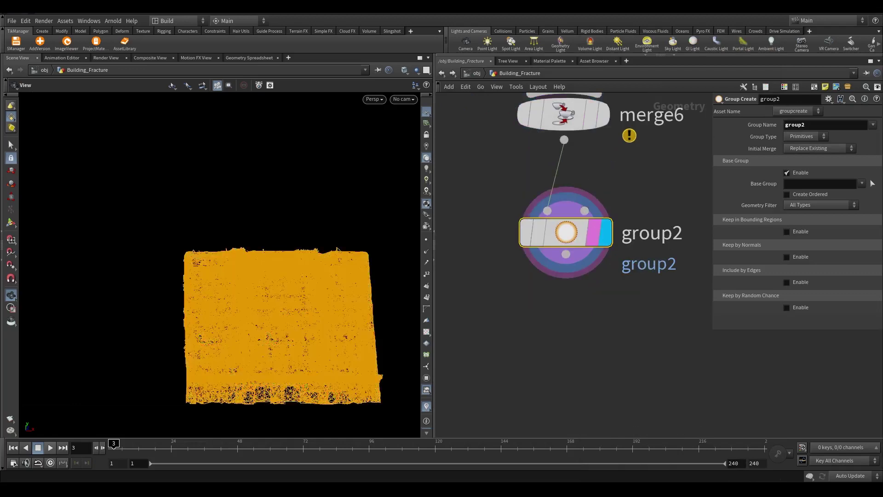
Name the group 'harden', disable Base Group, and keep primitives in a bounding box
double_click(795, 124)
type("harden")
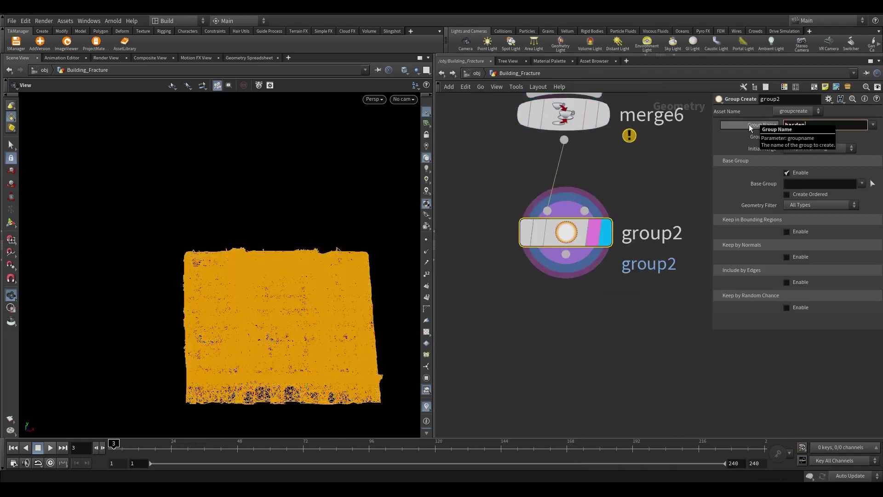
key("Return")
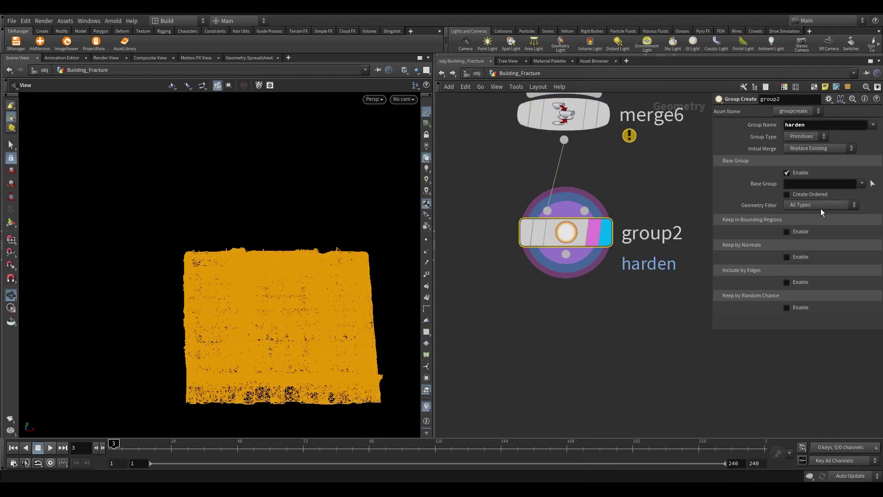
left_click(796, 174)
left_click(795, 197)
left_click(799, 211)
left_click(799, 212)
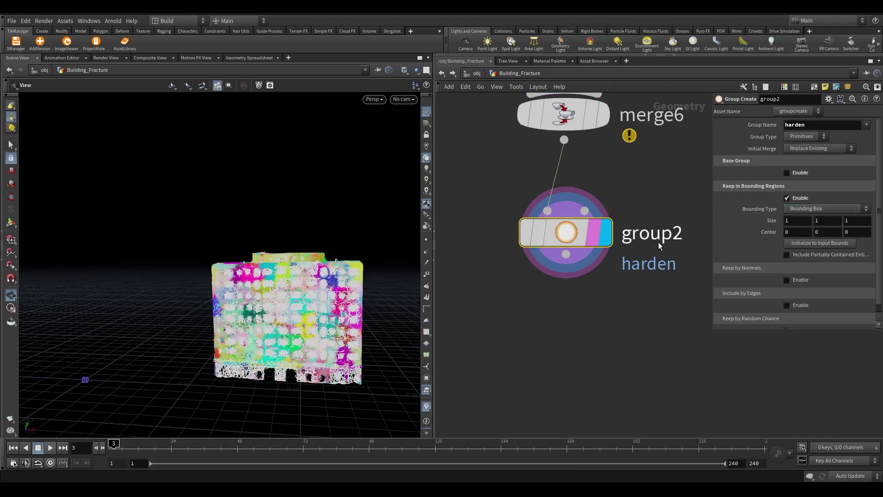
Set the bounding box size to 23, 57, 87
type("23")
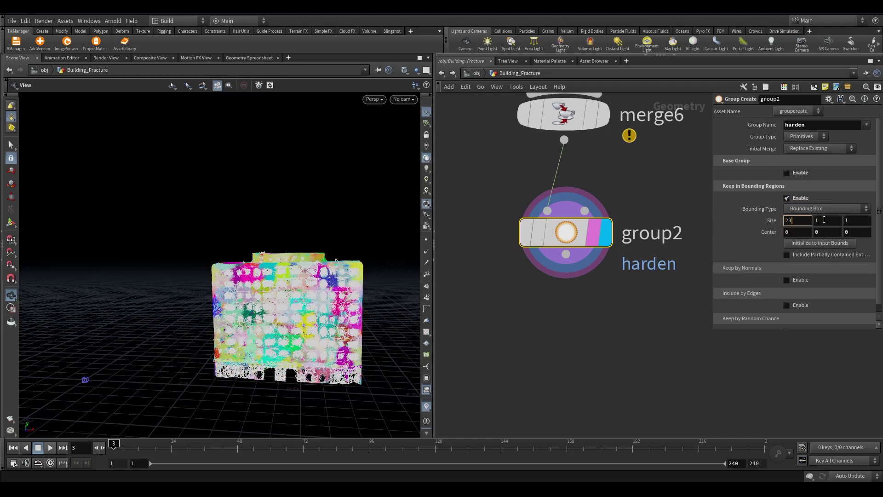
key("Tab")
type("57")
key("Tab")
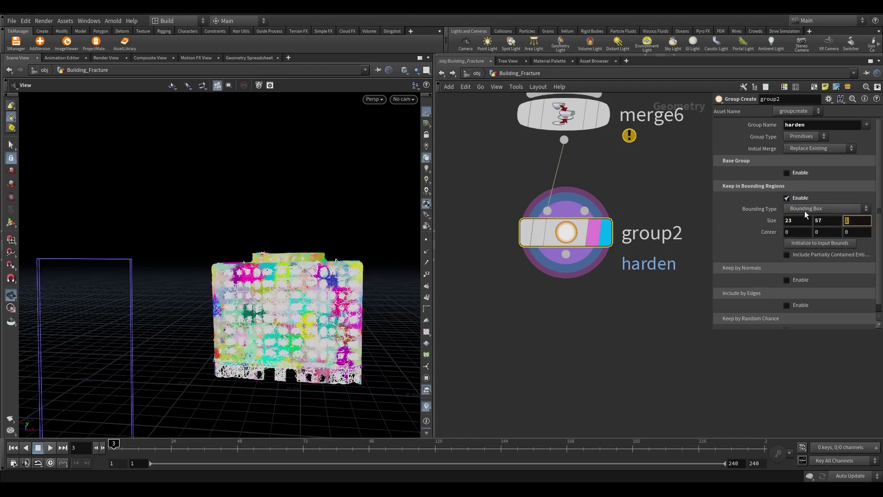
type("87")
key("Return")
left_click_drag(130, 394, 166, 384)
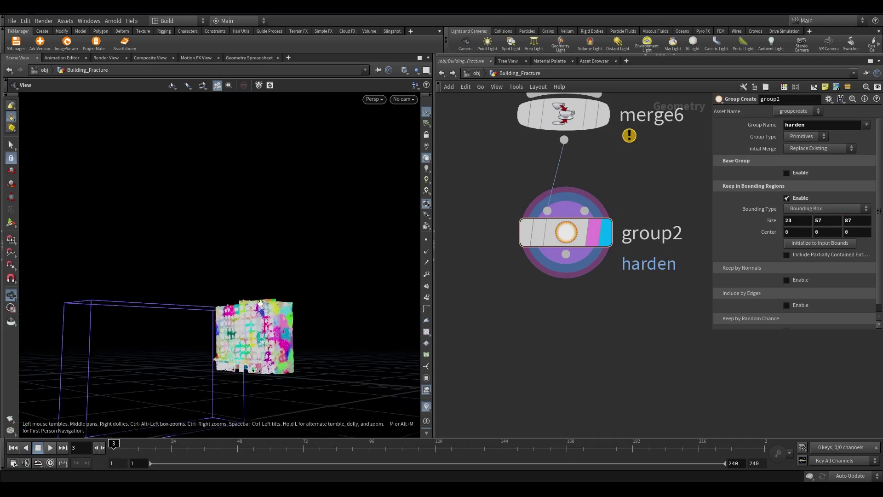
left_click_drag(290, 328, 185, 324)
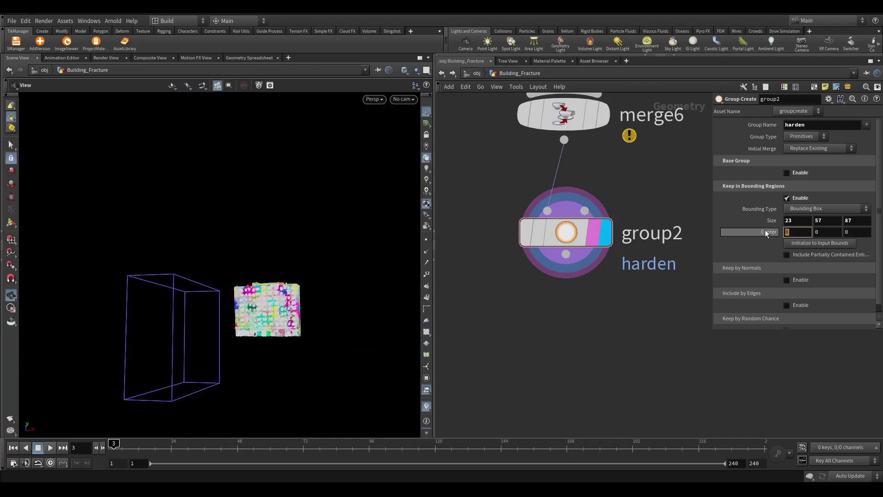
Centre the bounding box at 59, 25, -31.3 and check it around the building
key("Tab")
type("59")
left_click(809, 223)
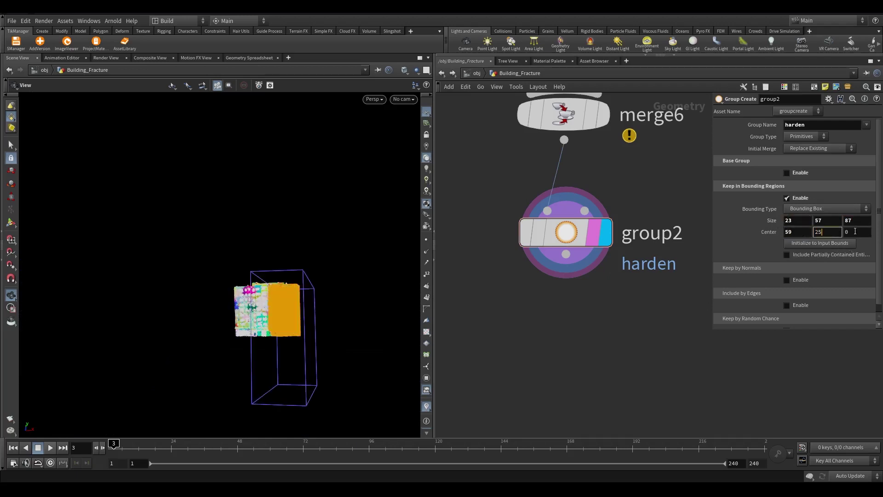
type("25")
key("Tab")
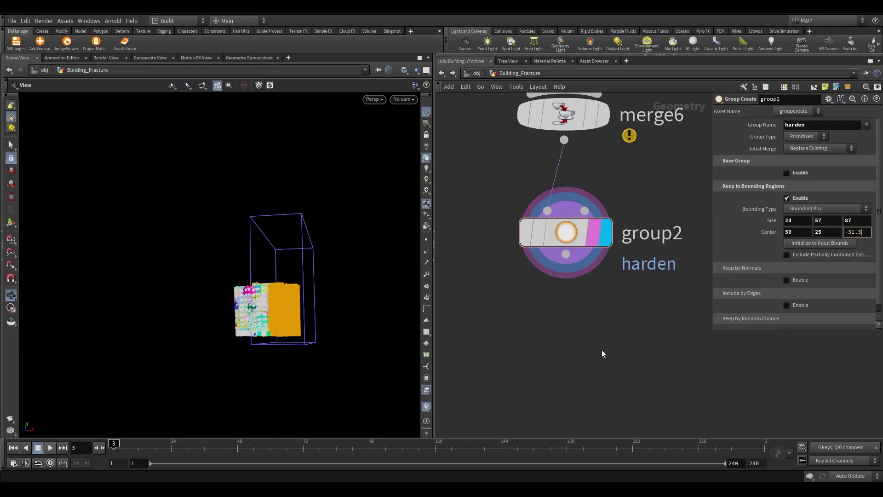
type("-31.3")
key("Return")
left_click_drag(299, 249, 276, 306)
scroll(293, 275, "up", 3)
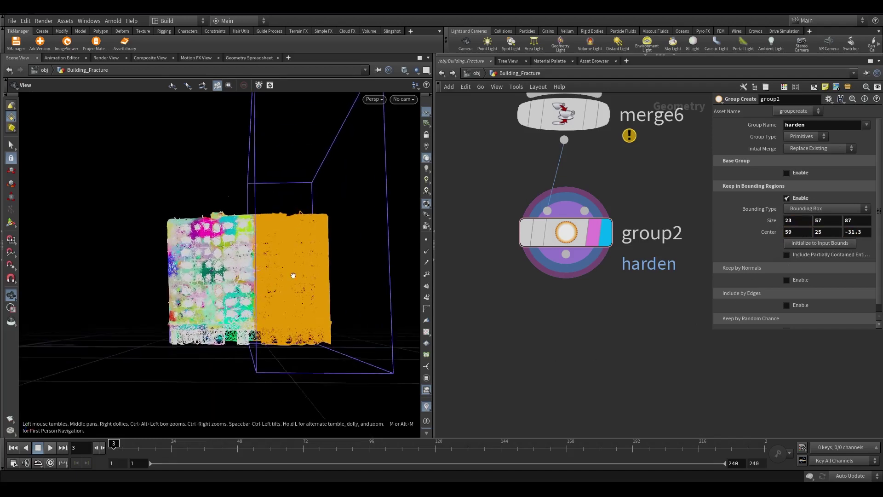
left_click_drag(293, 276, 292, 278)
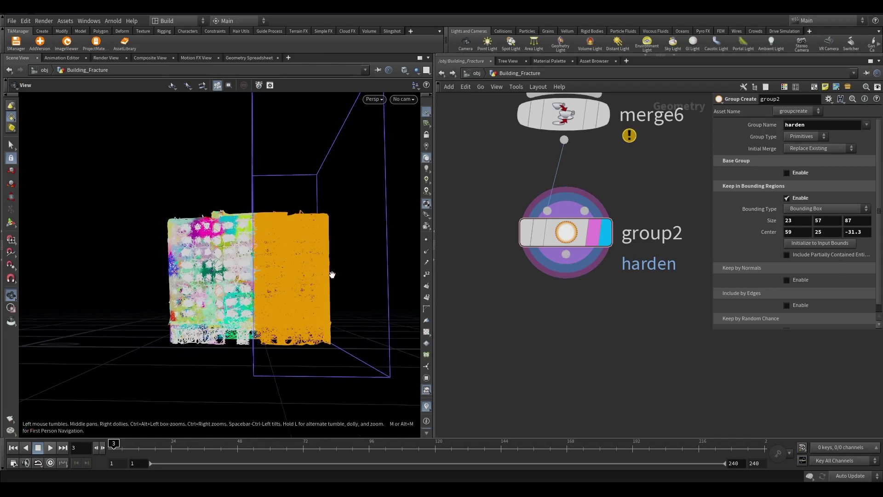
scroll(332, 275, "down", 3)
mouse_move(278, 325)
left_mouse_down()
mouse_move(256, 327)
mouse_move(276, 322)
left_mouse_up()
middle_click_drag(616, 316, 642, 271)
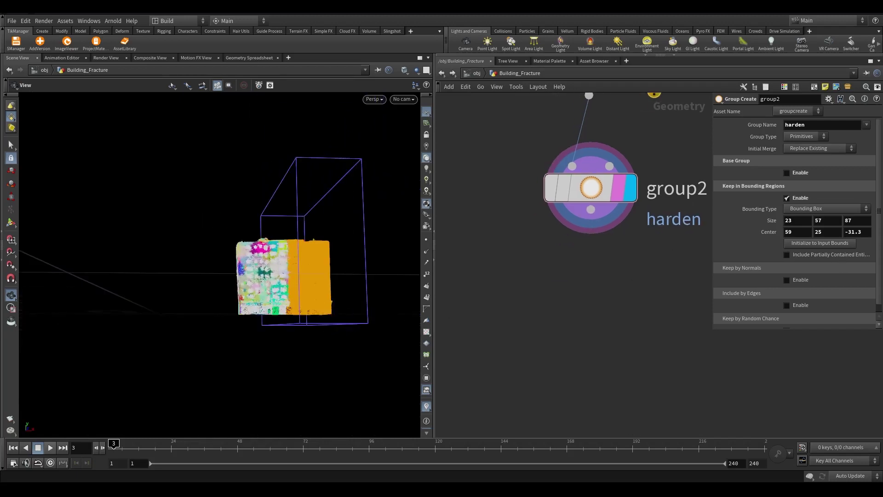
Duplicate group2 below it as group3 with Initial Merge set to Union with Existing
left_click(591, 209)
left_click(588, 292)
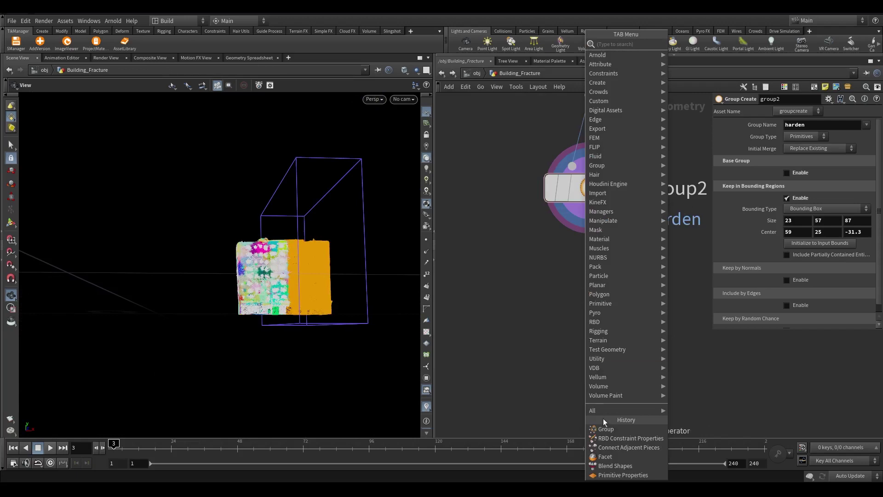
key("Escape")
left_click_drag(591, 188, 586, 286, "alt")
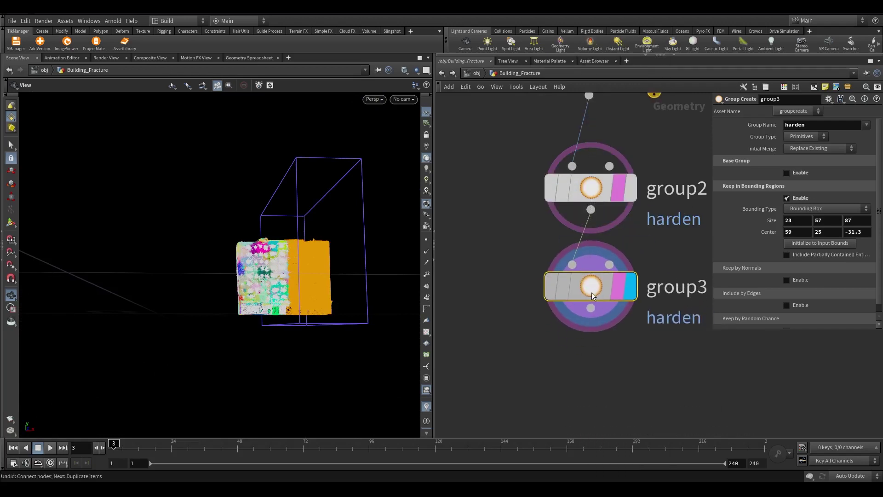
left_click(796, 148)
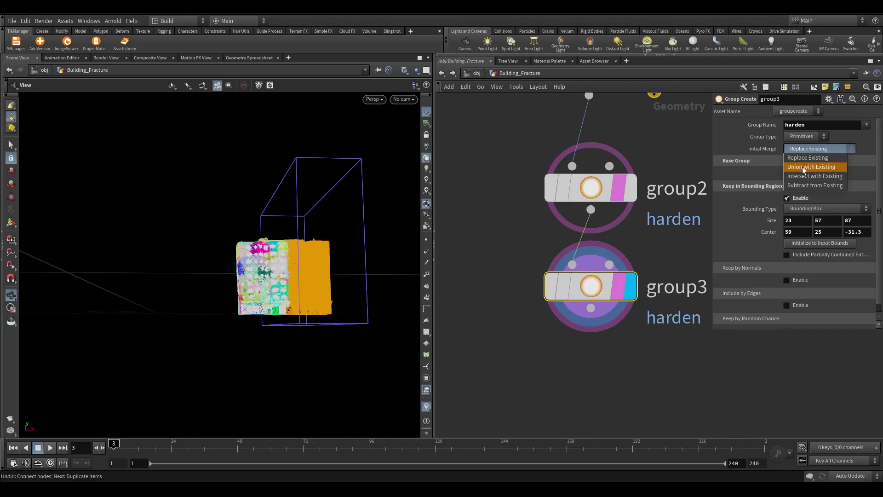
left_click(803, 167)
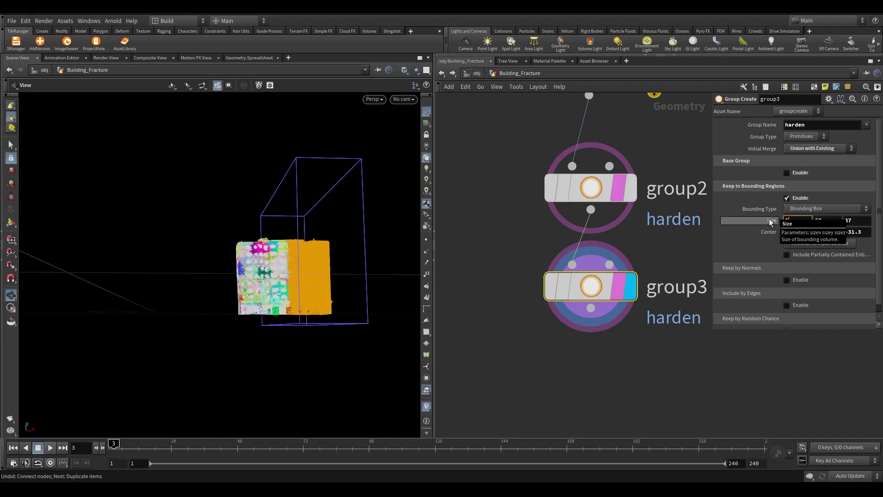
Resize group3's box to 50×46×87, centred at 50, 32, -31.3
double_click(826, 220)
type("46")
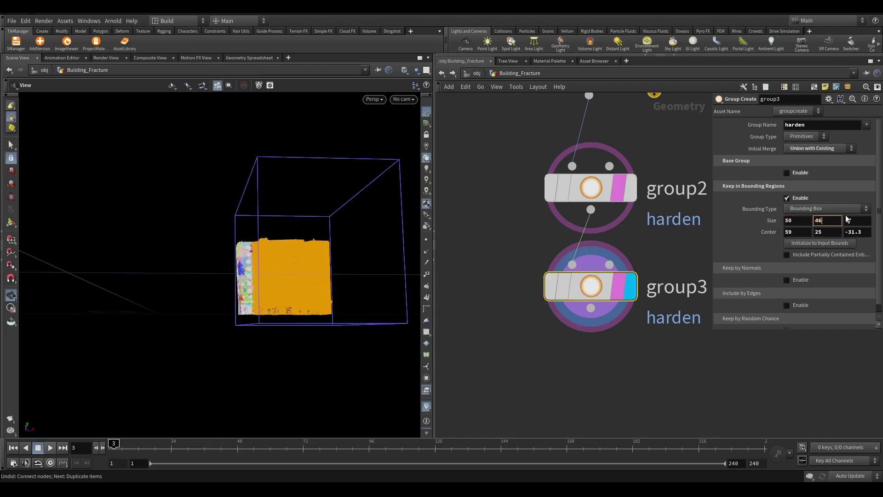
key("Tab")
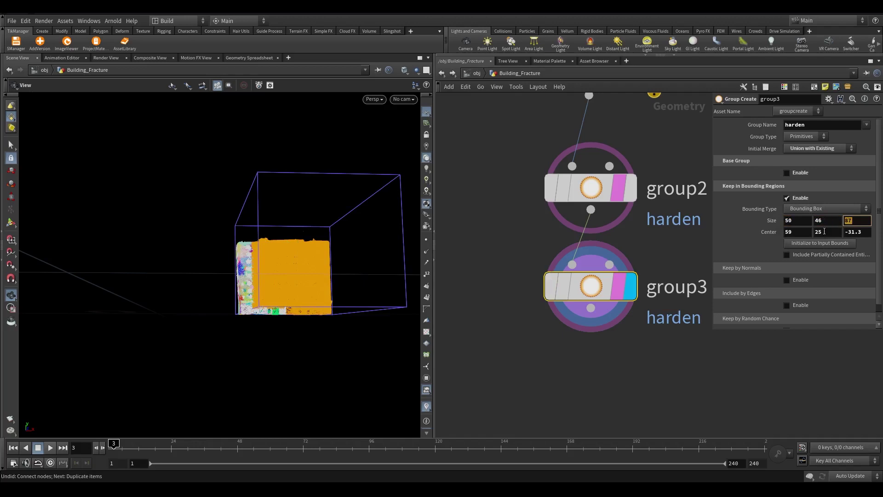
double_click(792, 232)
type("50")
key("Tab")
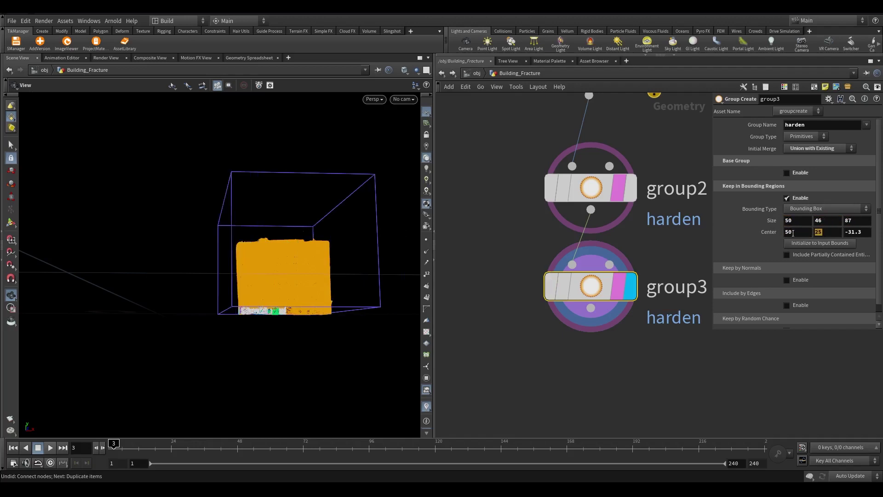
key("Tab")
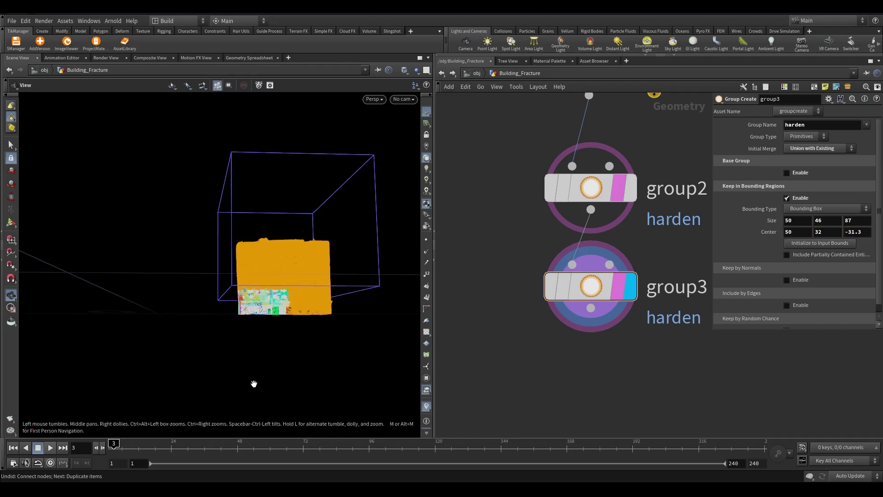
Add a Primitive Wrangle node wired below group3
scroll(252, 382, "up", 5)
key("Tab")
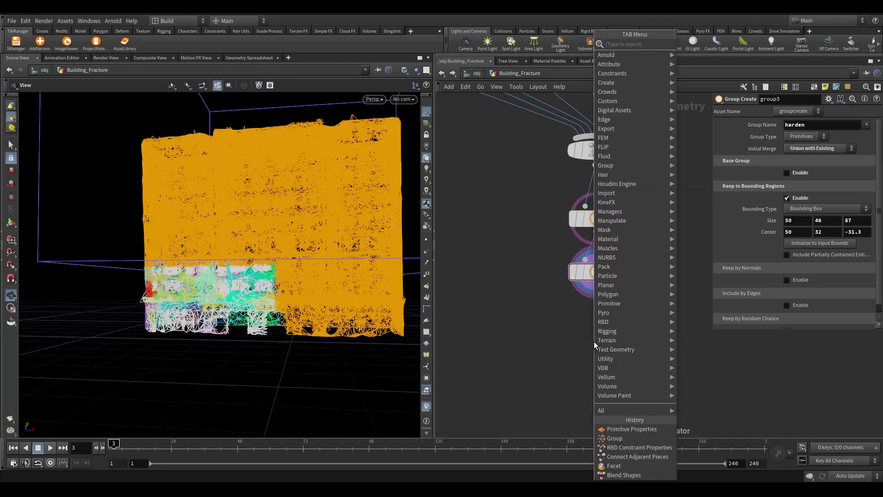
type("primi")
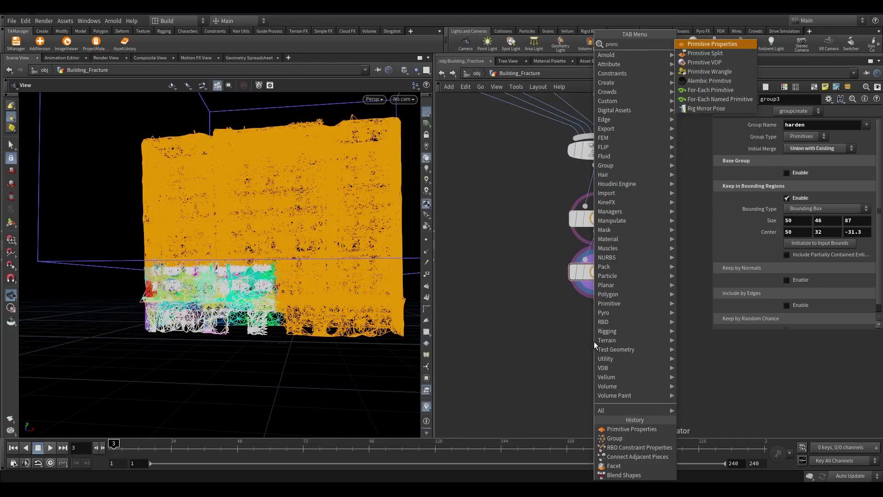
key("Down")
key("Down")
key("Down")
key("Return")
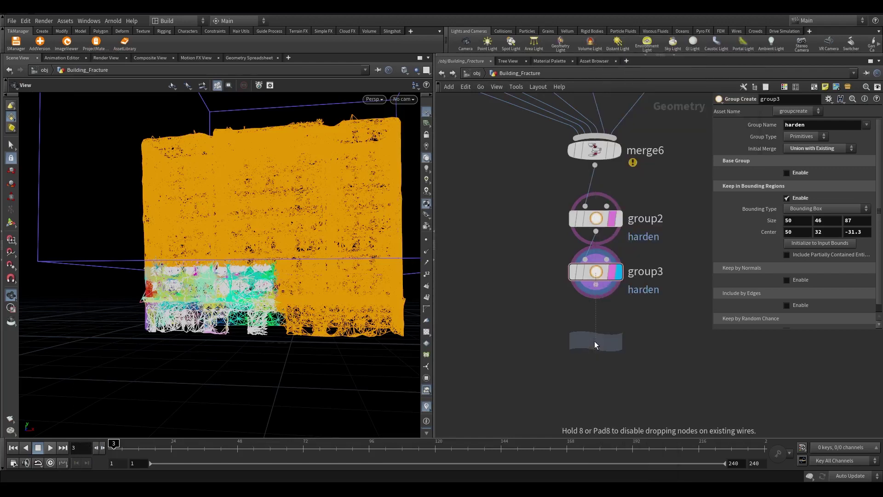
left_click(594, 341)
scroll(597, 336, "up", 5)
left_click(597, 336)
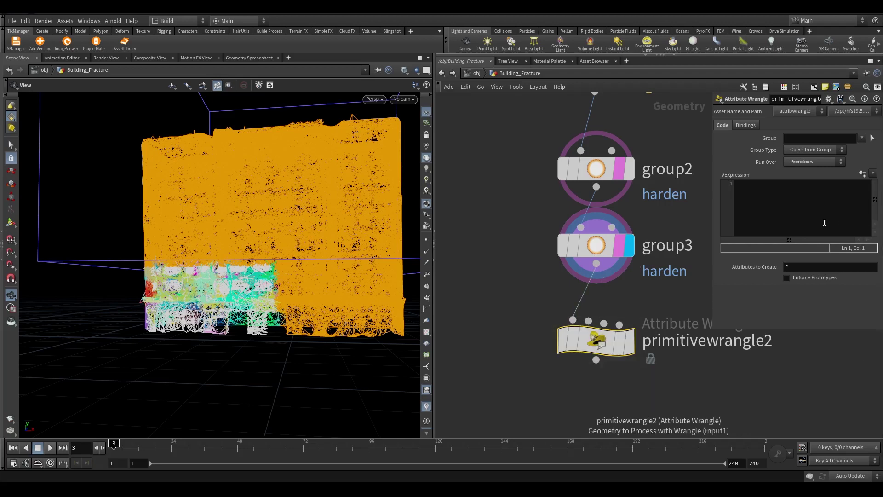
Apply f@strength *= ch("strength_scale"); to the harden group, creating the Strength Scale parameter, and display it
left_click(730, 222)
left_click(861, 138)
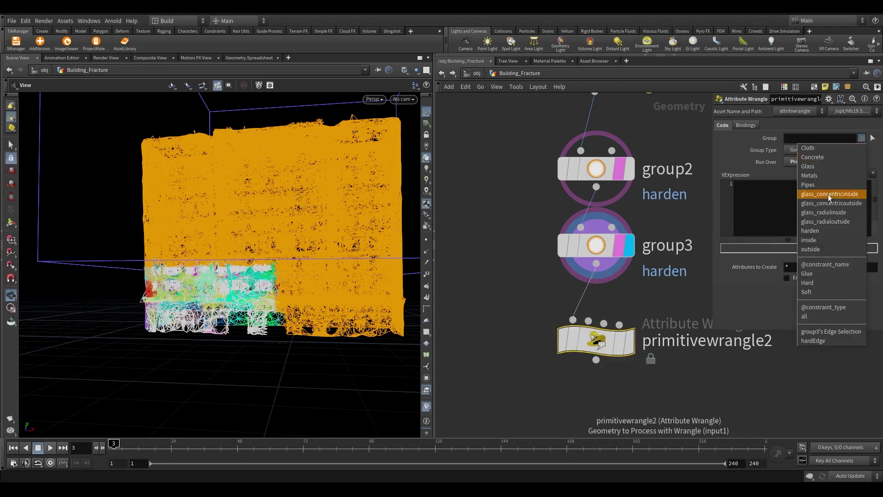
left_click(819, 231)
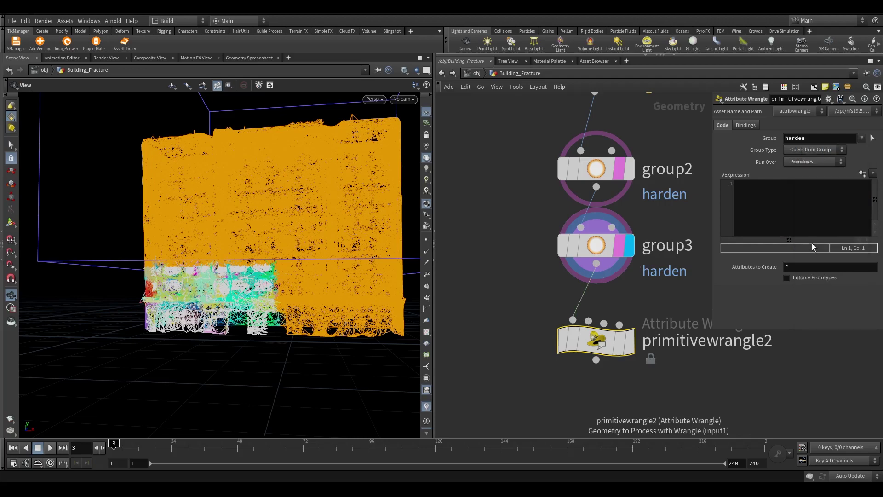
left_click(804, 220)
type("f@strength")
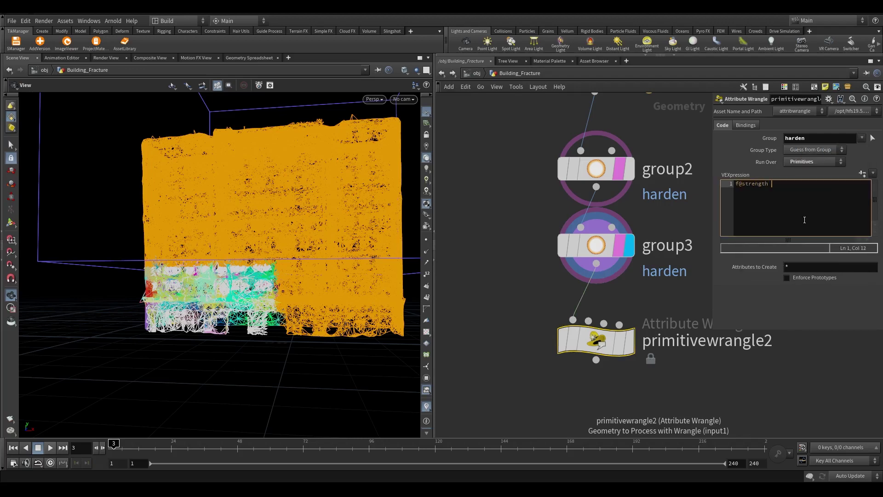
type(" *= ch(\"strength_scale\");")
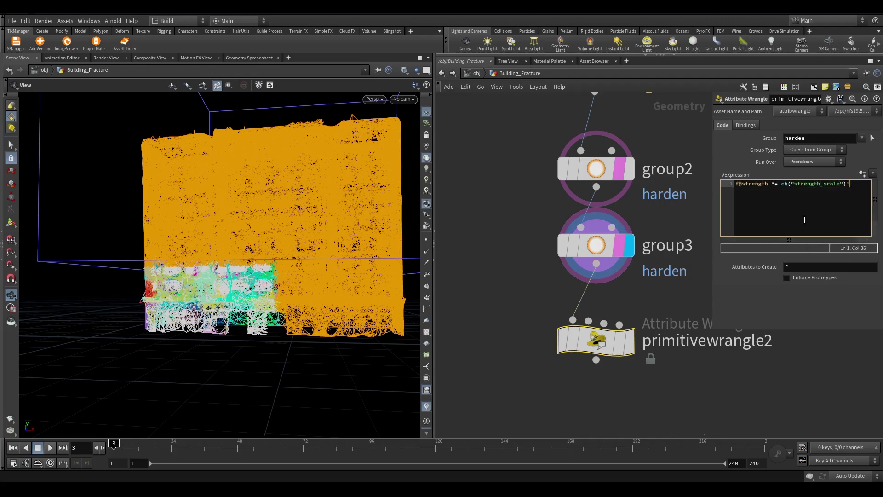
left_click(863, 174)
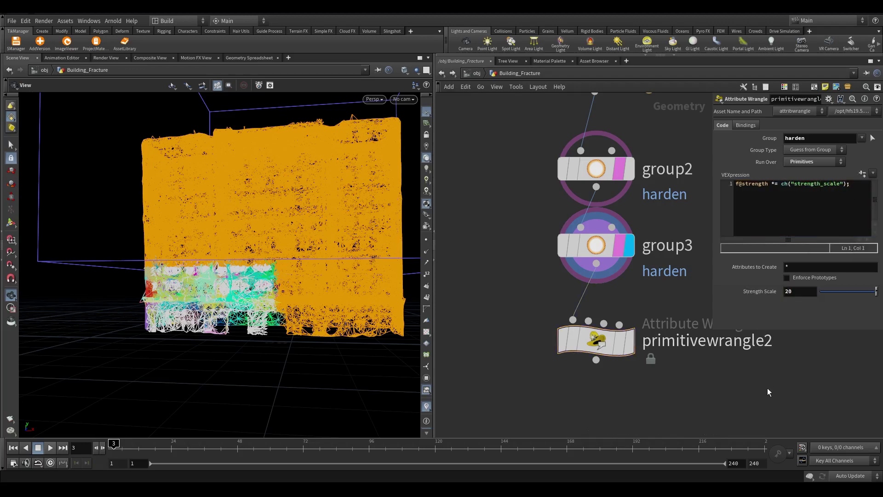
left_click(628, 344)
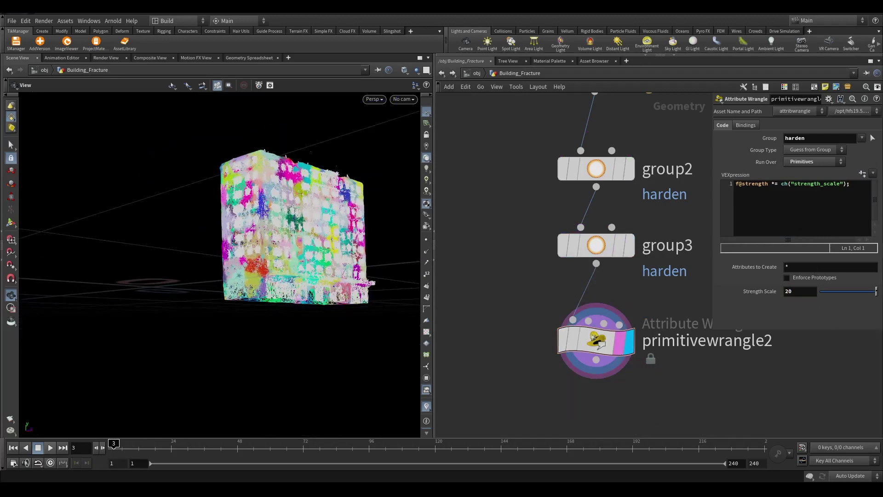
scroll(692, 308, "down", 5)
Add an RBD Configure node fed by primitivewrangle2 and display it
key("Tab")
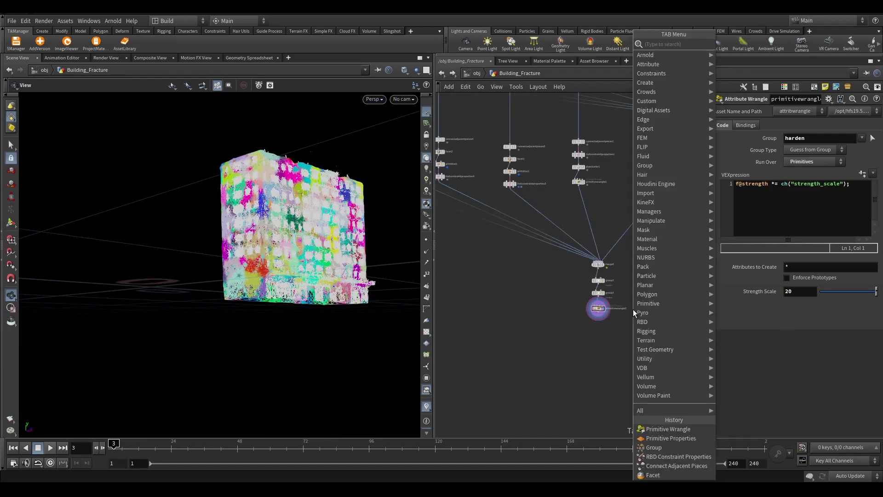
type("rbd")
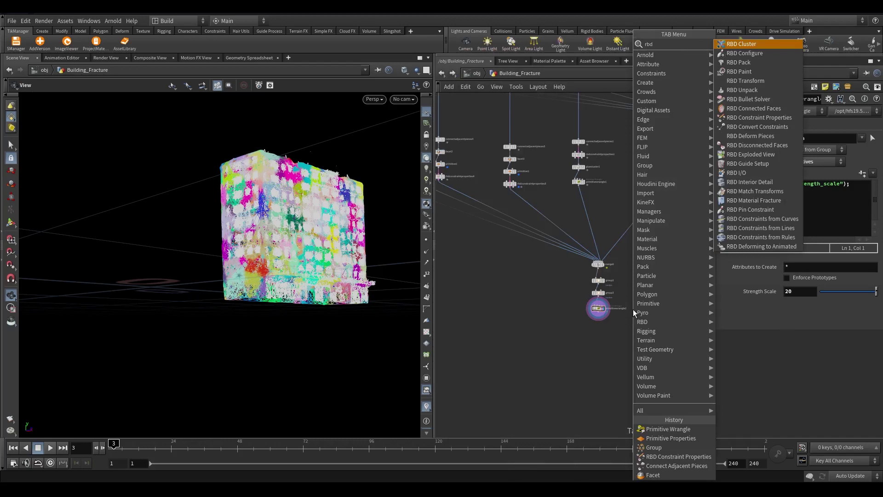
key("Down")
key("Return")
left_click(638, 352)
scroll(598, 322, "up", 3)
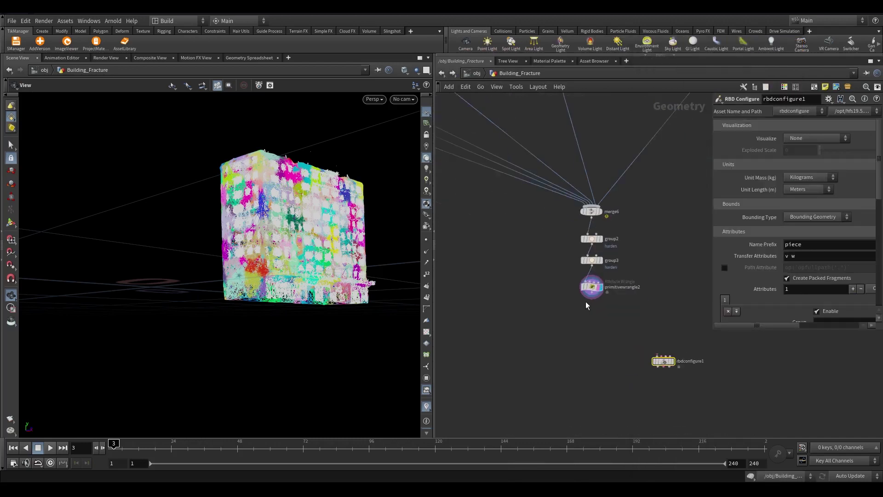
left_click_drag(591, 298, 664, 252)
middle_click_drag(569, 373, 678, 399)
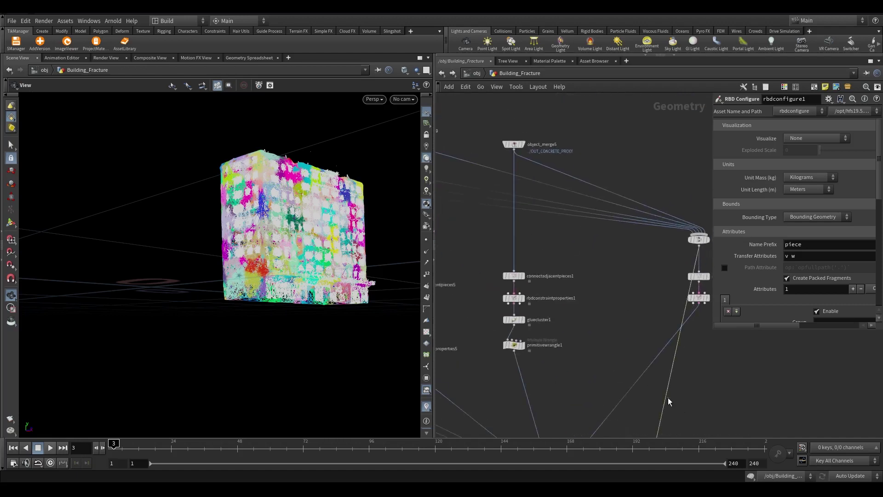
middle_click_drag(597, 319, 618, 221)
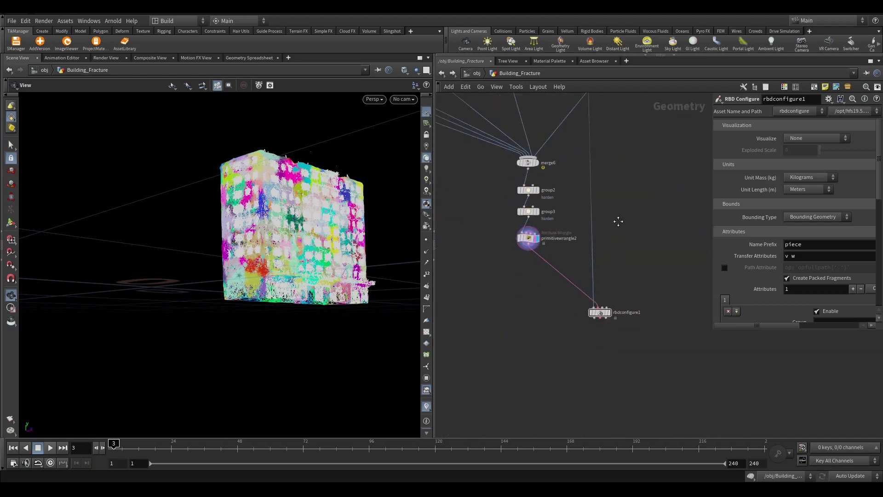
scroll(583, 322, "up", 5)
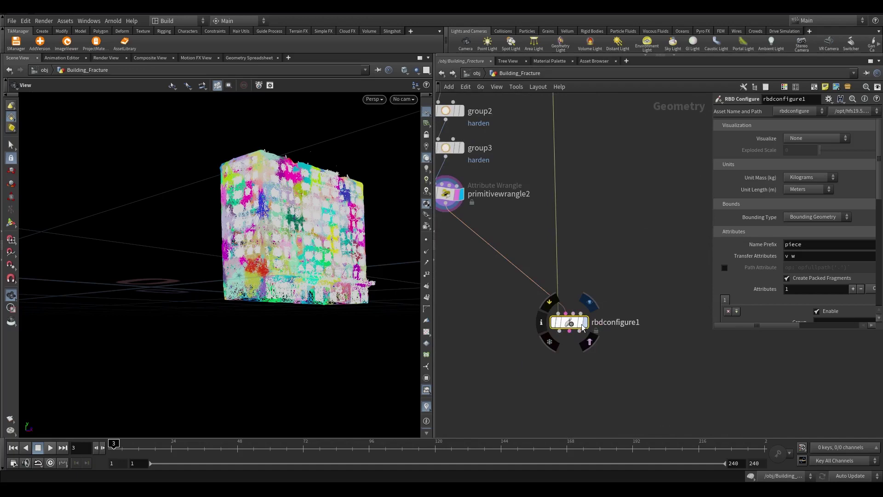
left_click(582, 324)
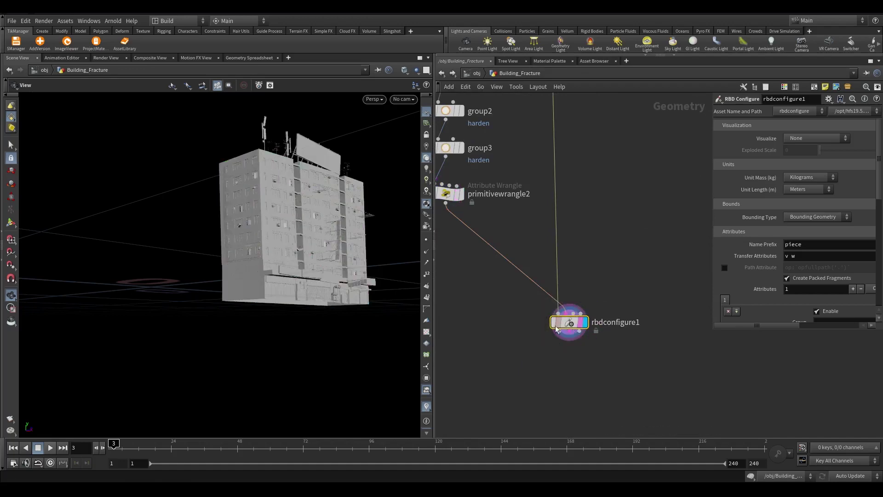
Inspect merge5's and rbdconfigure1's node info, showing 61,509 packed fragments
scroll(412, 268, "up", 10)
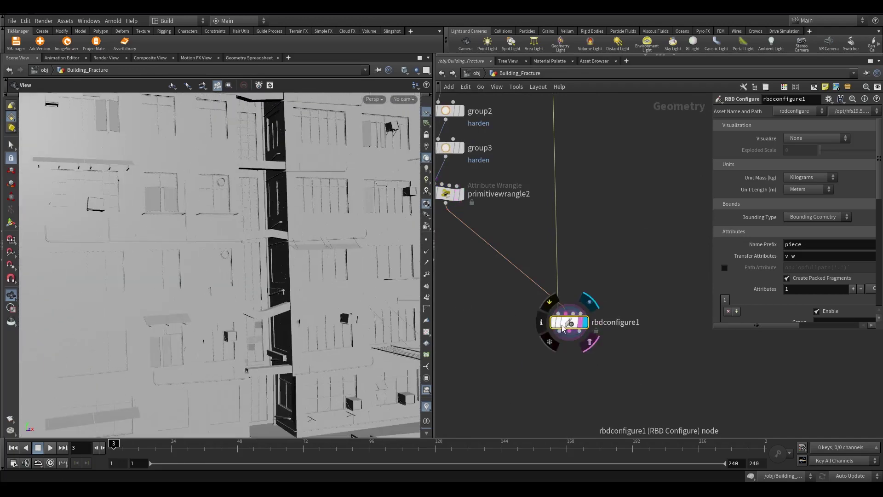
scroll(562, 325, "down", 5)
middle_click(597, 147)
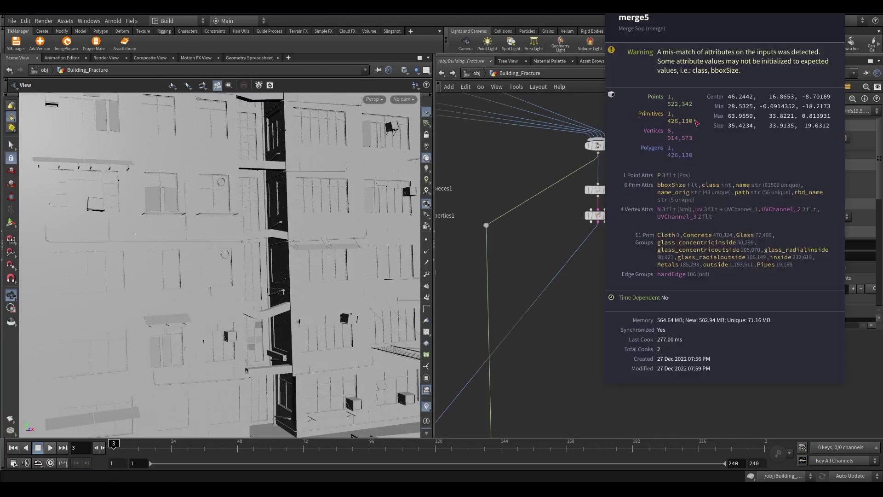
scroll(578, 368, "down", 3)
middle_click(576, 247)
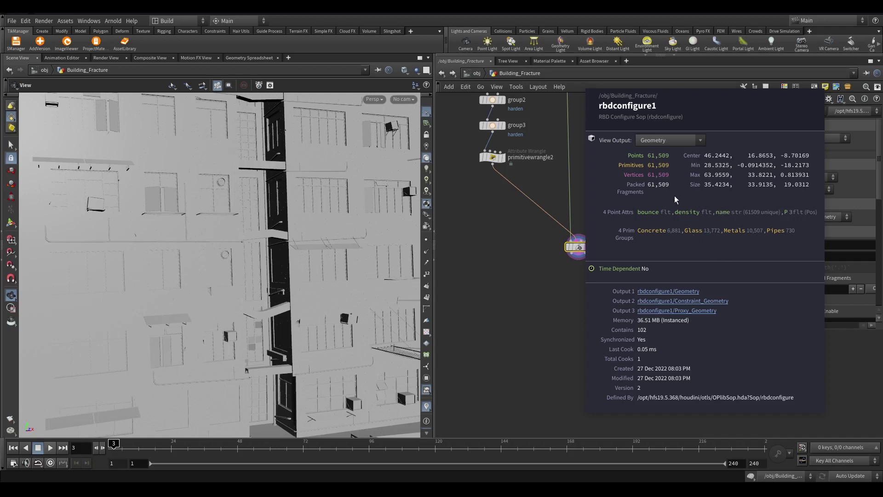
scroll(674, 195, "down", 3)
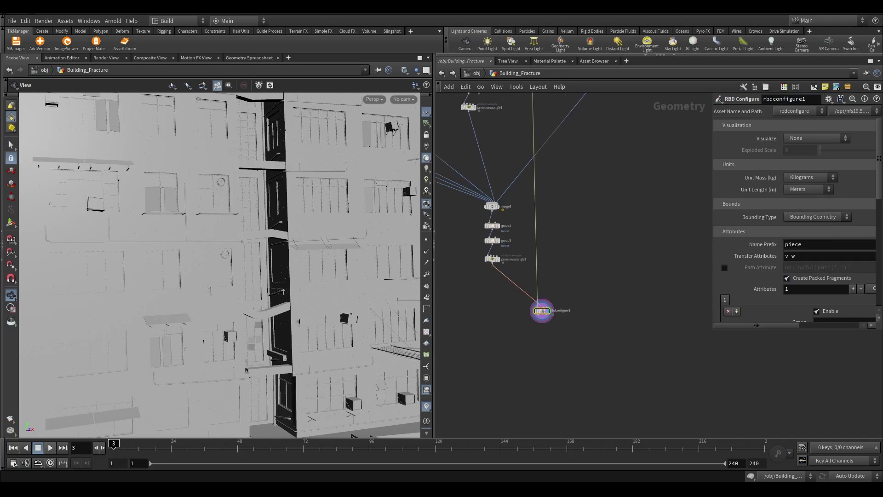
scroll(532, 306, "up", 5)
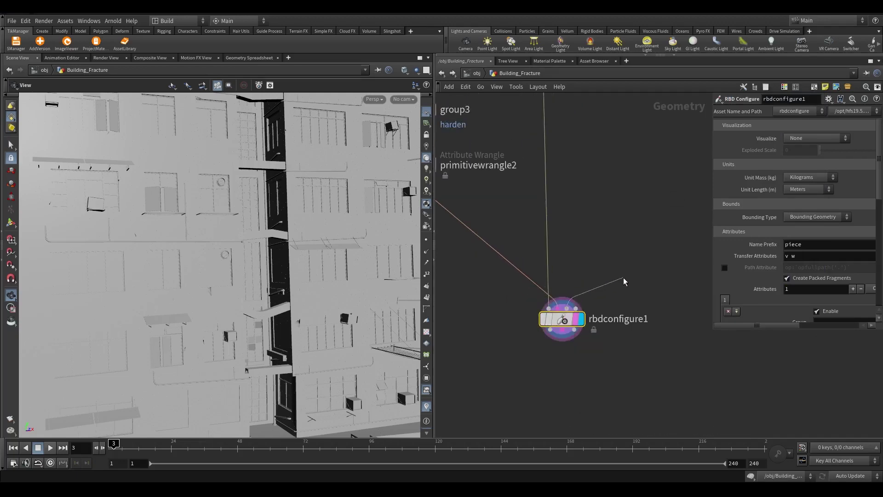
Add a Box node feeding rbdconfigure1
key("Tab")
type("bo")
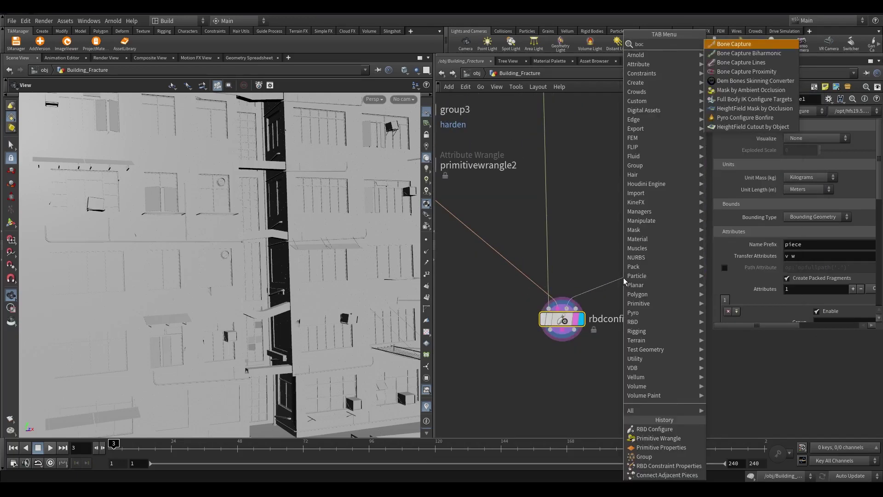
key("Down")
key("Down")
key("Return")
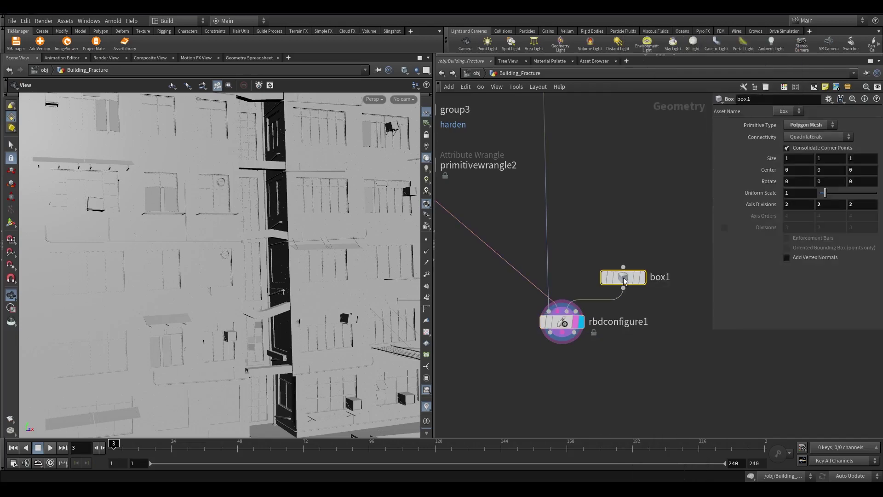
left_click(632, 258)
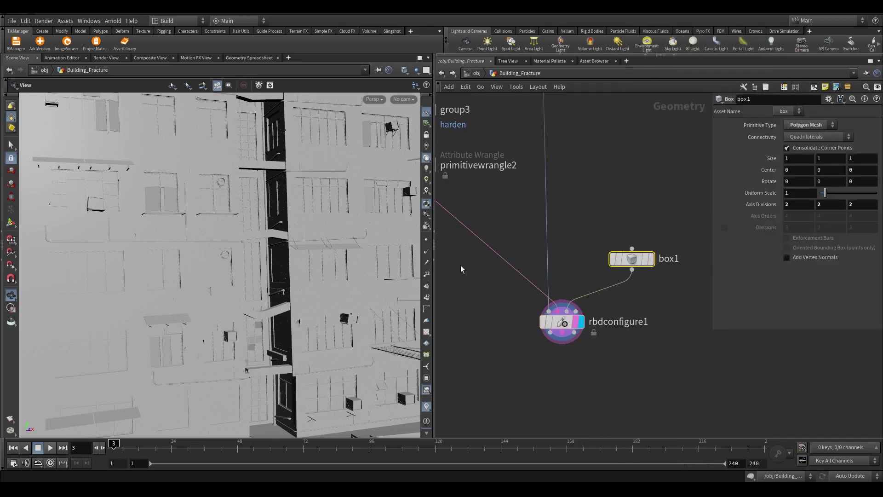
Set box1's size to 19.5, 3, 40
double_click(789, 158)
type("19")
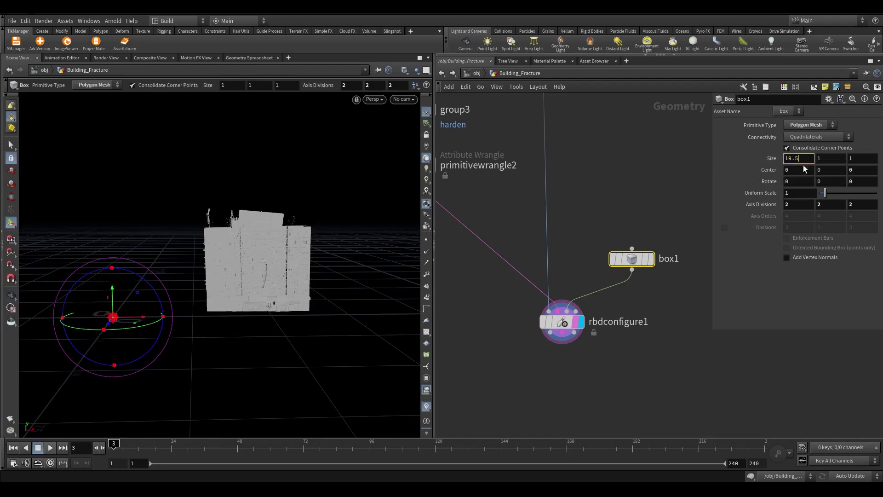
type(".5")
key("Tab")
type("3")
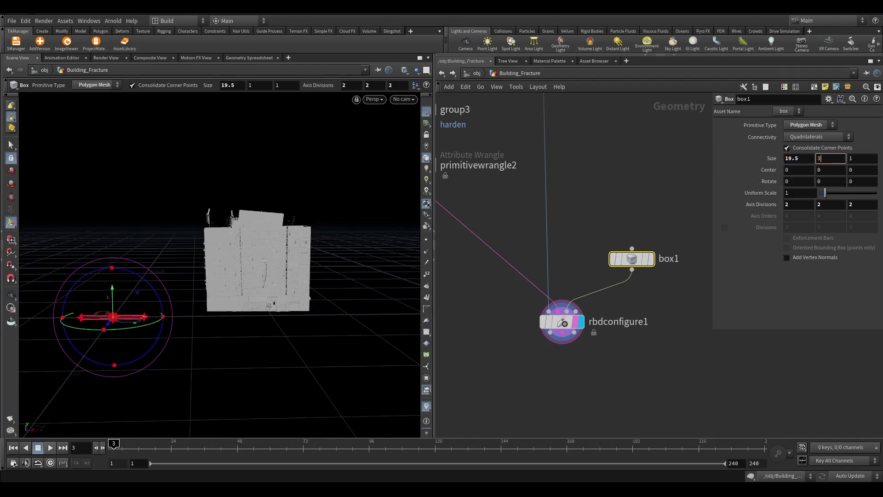
key("Tab")
type("40")
key("Tab")
Centre box1 at 61, 1, -10
type("61")
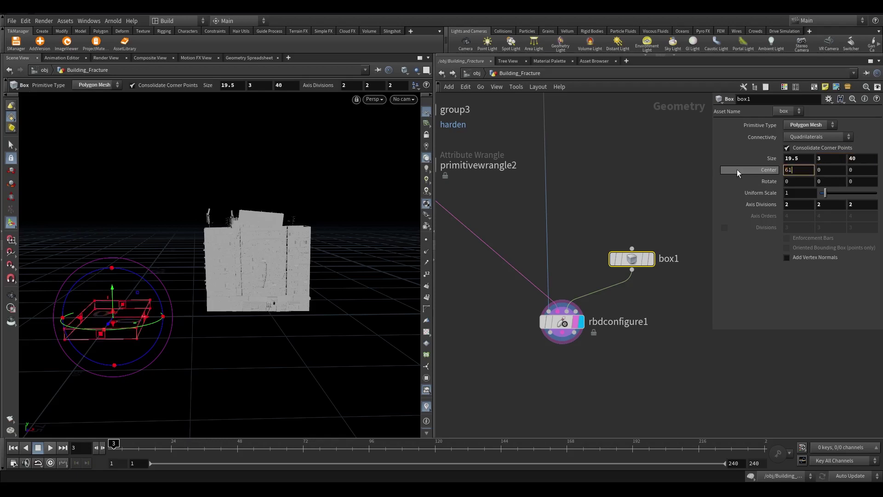
key("Tab")
type("1")
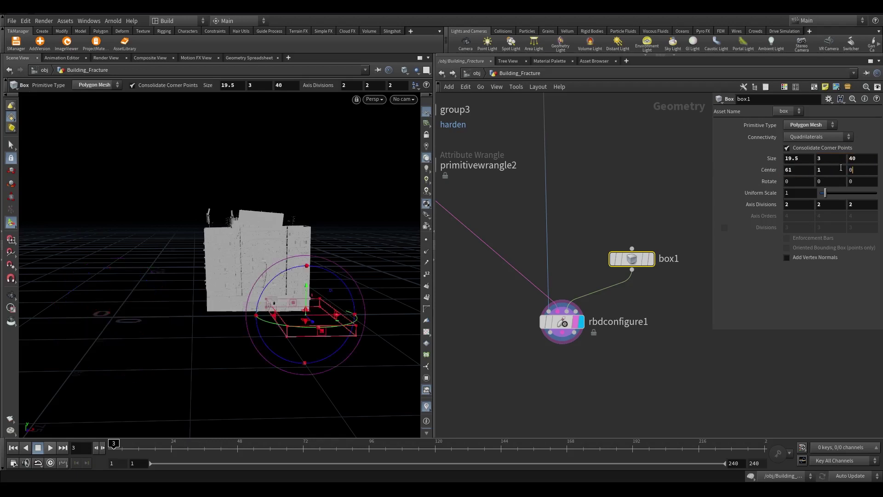
key("Tab")
type("-4")
key("BackSpace")
type("10")
key("Return")
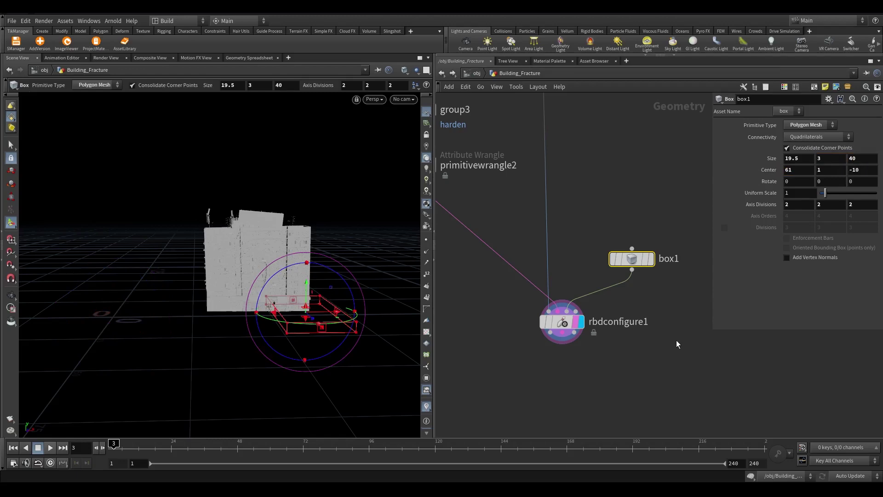
key("Escape")
Turn on box1's template flag to show it as a reference
left_click_drag(276, 304, 216, 317)
scroll(216, 317, "up", 5)
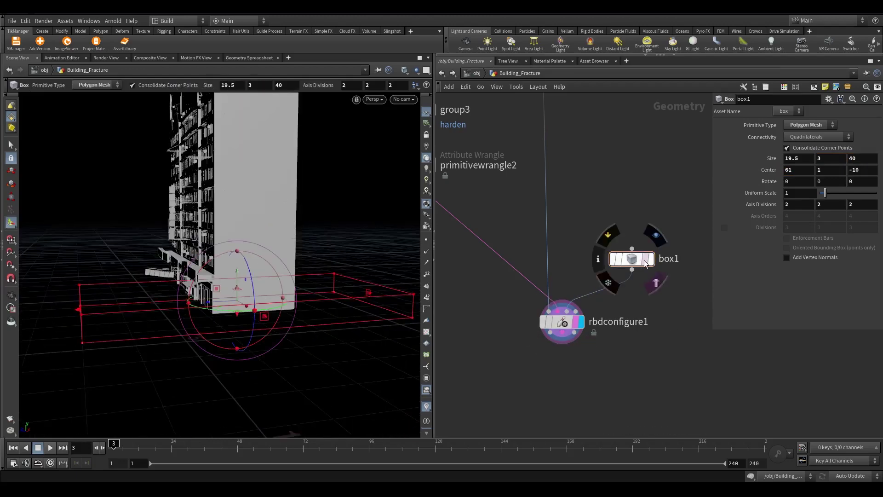
left_click(649, 258)
scroll(284, 264, "up", 8)
In rbdconfigure1, enable the Active override set to 0 with Use Bounds on
left_click(561, 322)
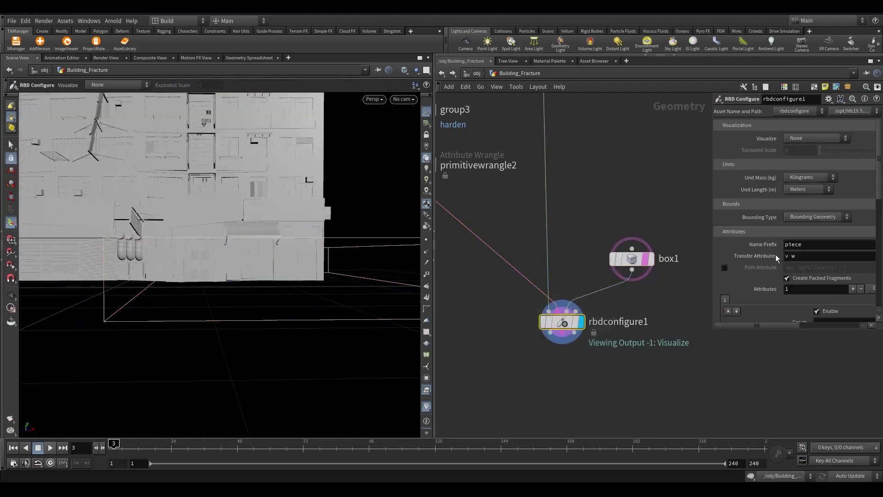
left_click_drag(713, 274, 571, 274)
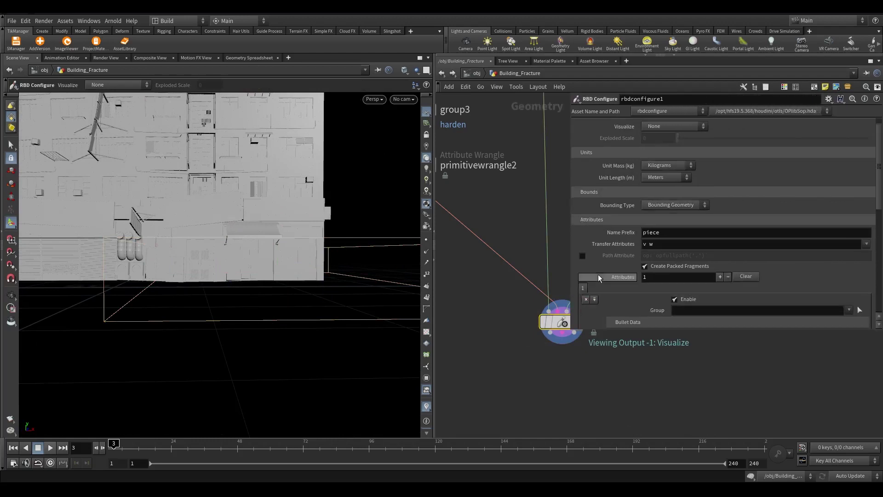
scroll(638, 300, "down", 3)
left_click(612, 251)
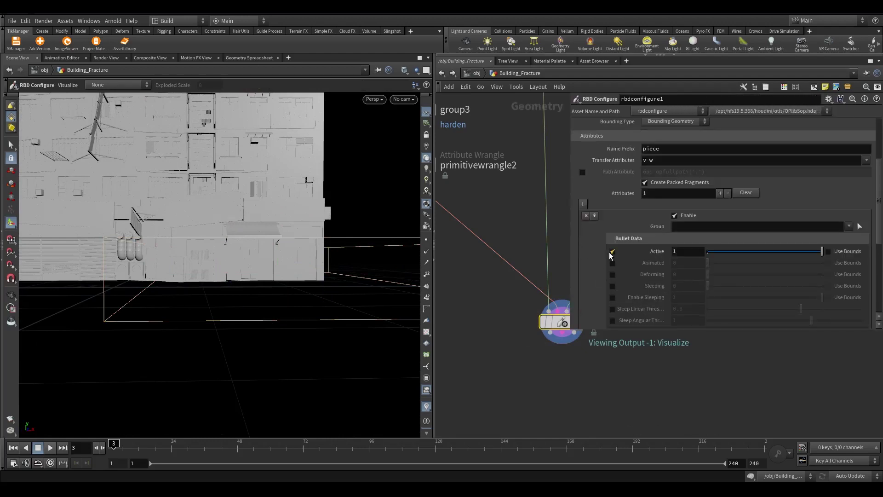
left_click_drag(823, 251, 671, 250)
left_click(828, 252)
Wire box1 into rbdconfigure1's Static Bounds Geometry input and frame the building
left_click_drag(570, 266, 741, 269)
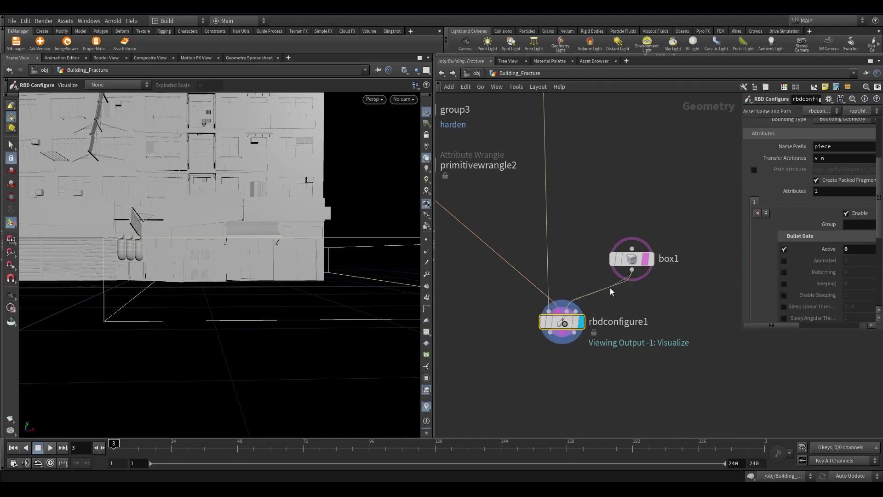
left_click(576, 311)
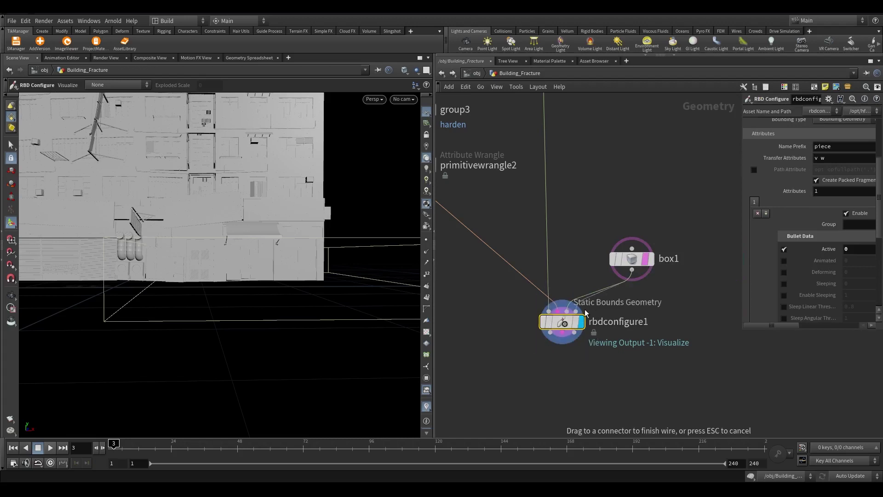
left_click(585, 312)
key("Escape")
left_click_drag(248, 271, 237, 347)
key("space+h")
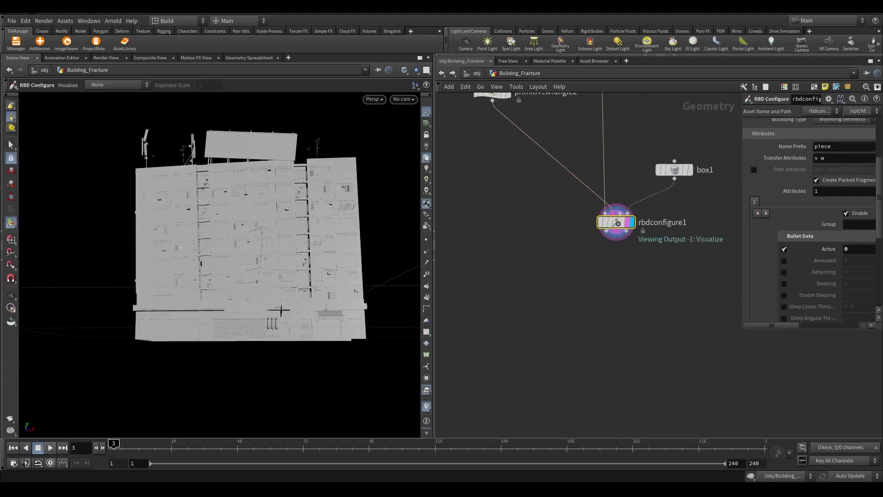
key("h")
scroll(644, 357, "down", 5)
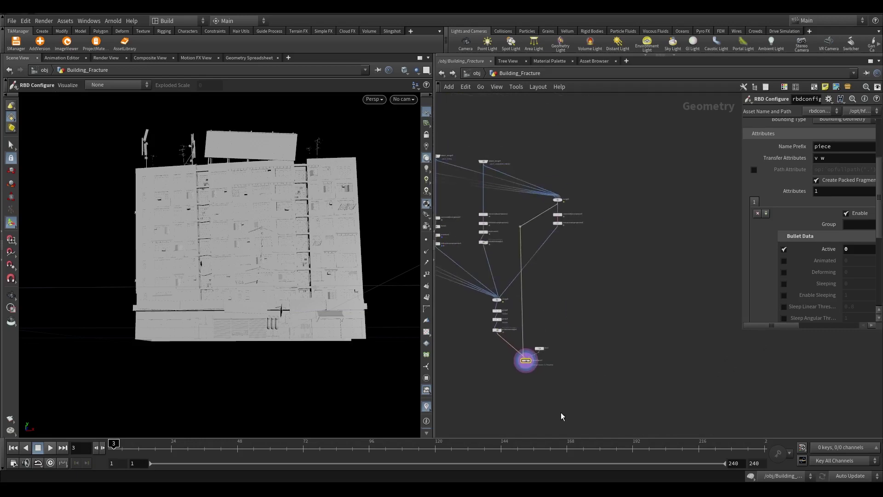
Add a new Metaball node to the network
middle_click_drag(560, 412, 585, 425)
key("Tab")
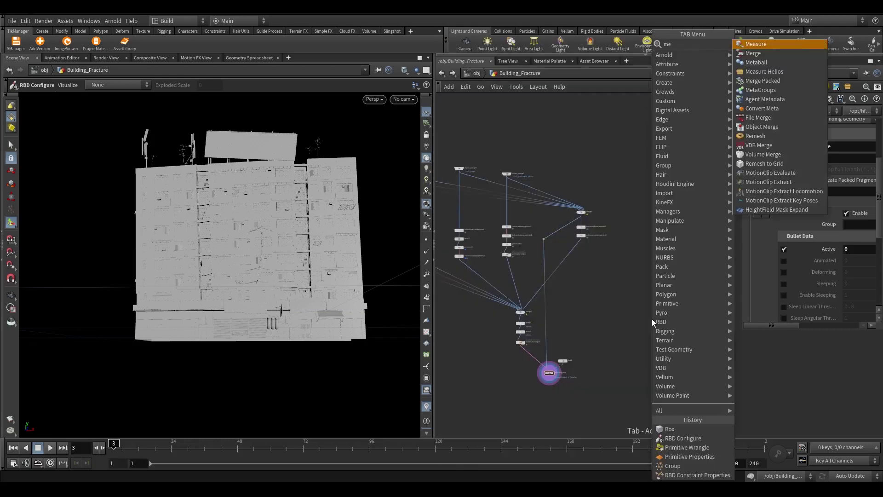
key("Return")
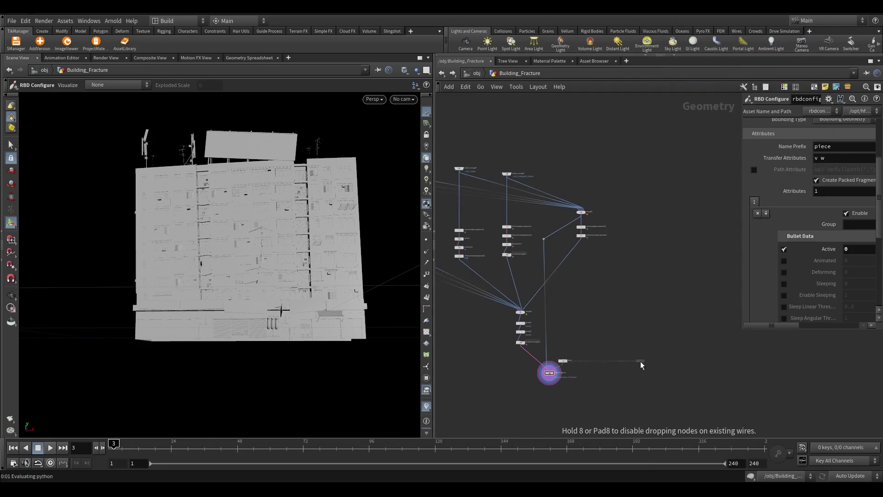
left_click(639, 361)
key("f")
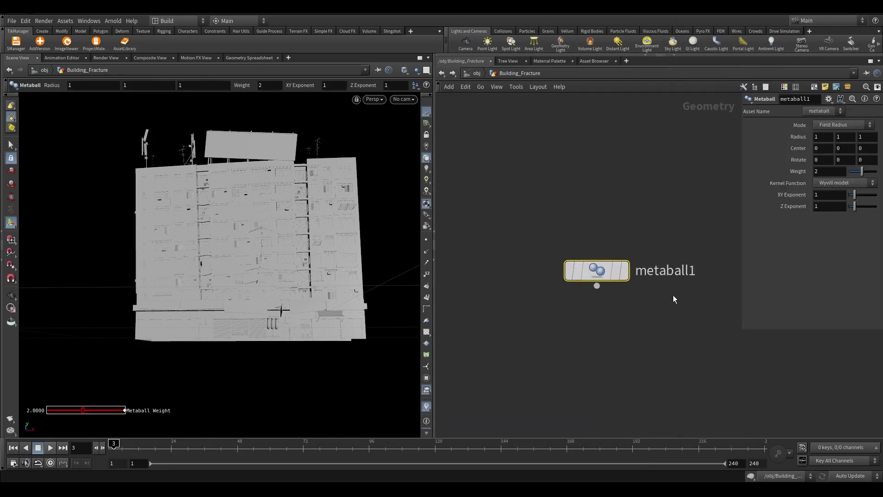
left_click(622, 272)
Set metaball1's radius to 18, 5.8, 18 and centre to 31.8, 2.5, -9.6
left_click(824, 137)
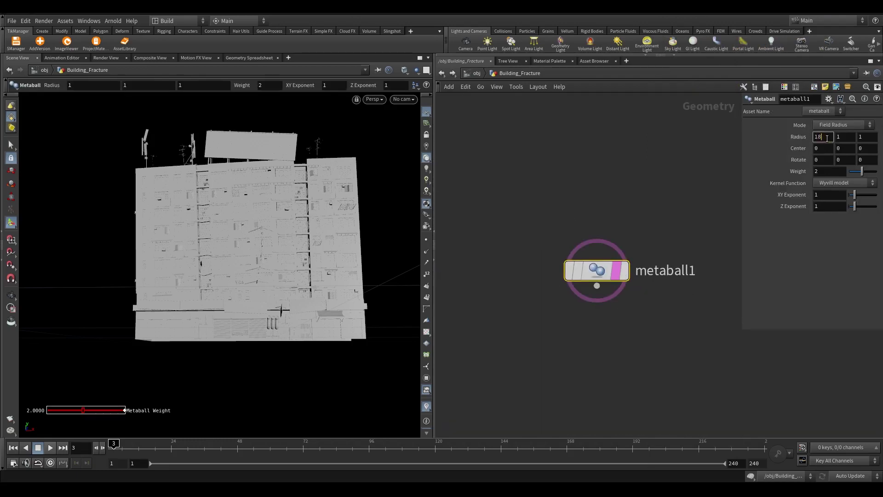
key("Tab")
key("Tab")
key("Tab")
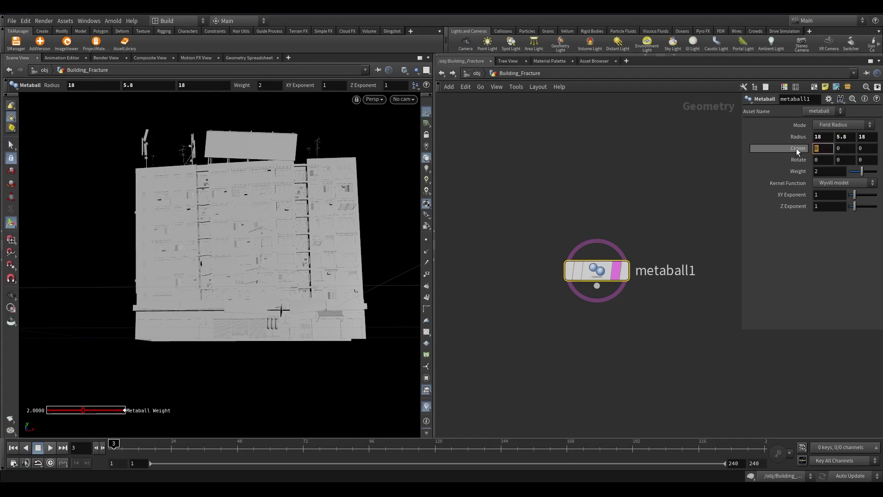
type("31")
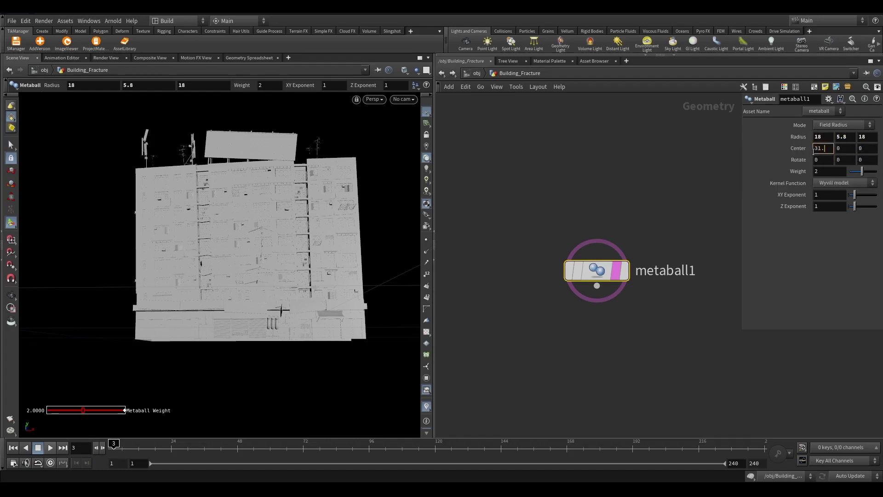
type(".8")
key("Tab")
type("2")
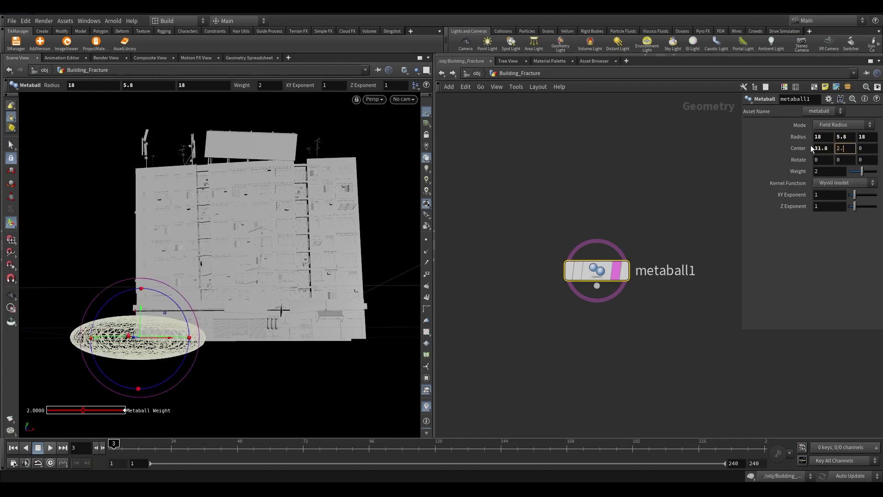
type(".5")
key("Tab")
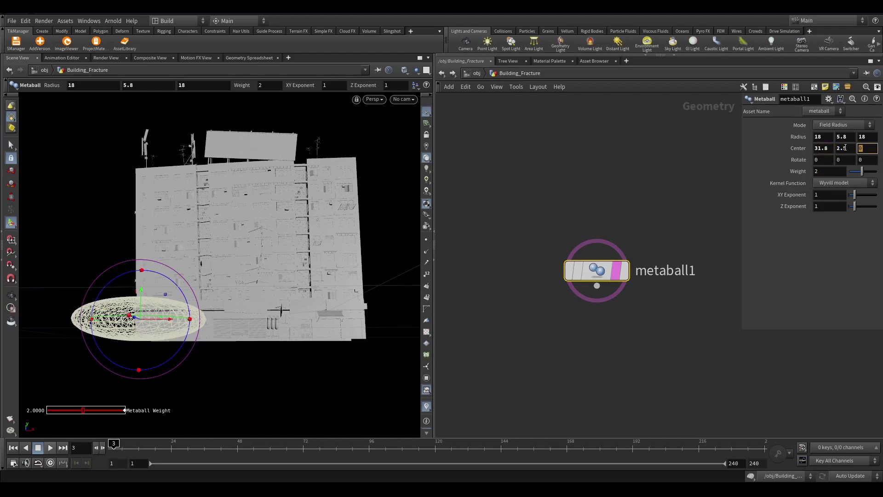
type("-9.6")
key("Return")
scroll(127, 395, "up", 3)
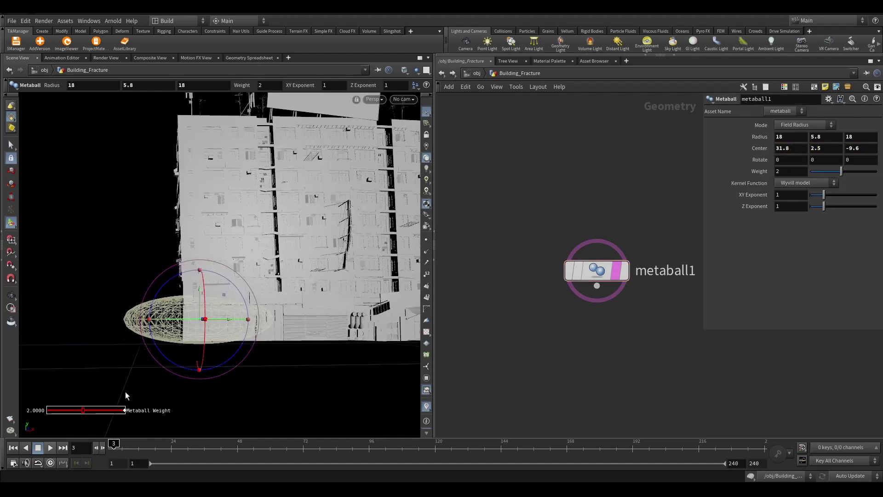
Add force1 below metaball1 with Radial Force enabled and Force set to -1
key("Tab")
key("Escape")
left_click(590, 352)
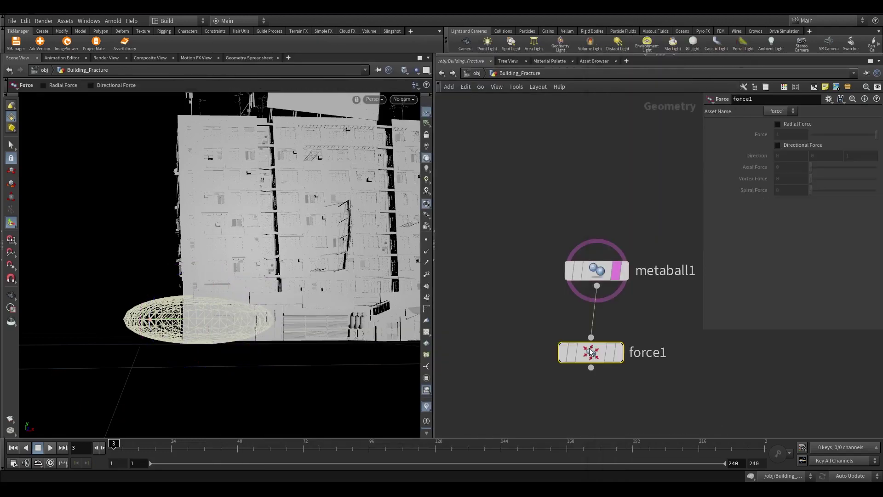
left_click_drag(706, 400, 533, 335)
left_click(777, 124)
left_click(781, 134)
type("-1")
left_click(599, 163)
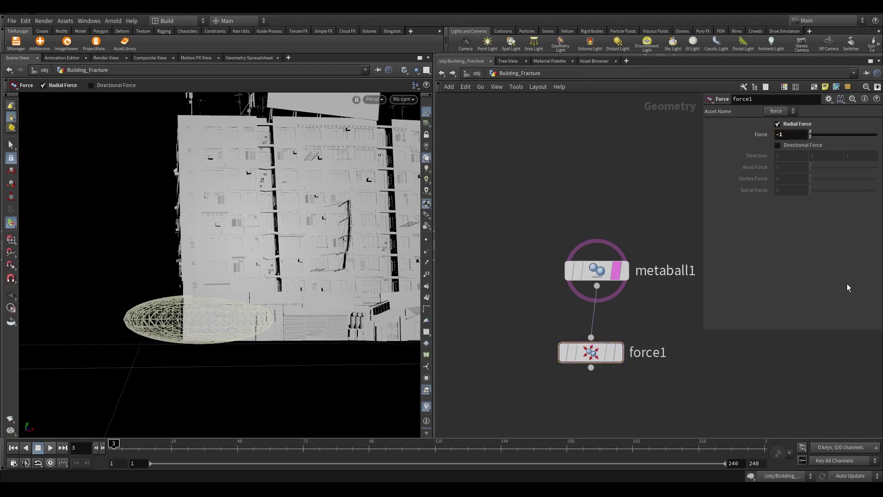
middle_click_drag(576, 388, 615, 309)
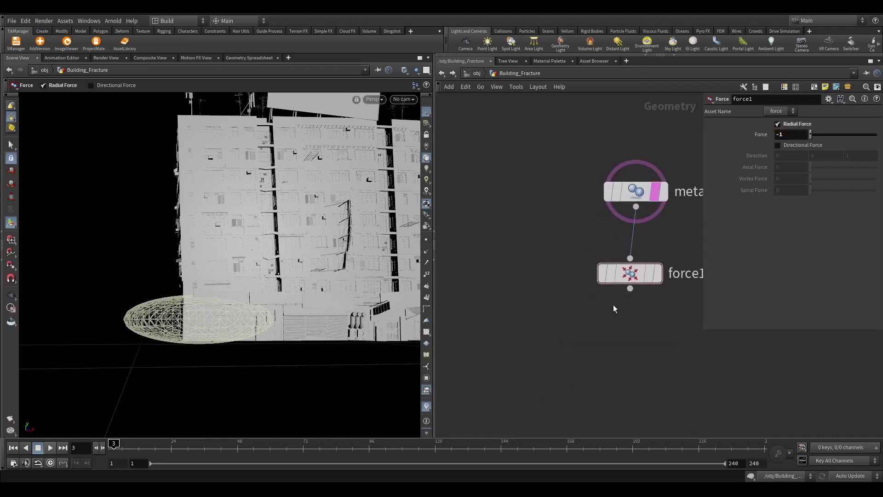
left_click_drag(630, 288, 636, 191)
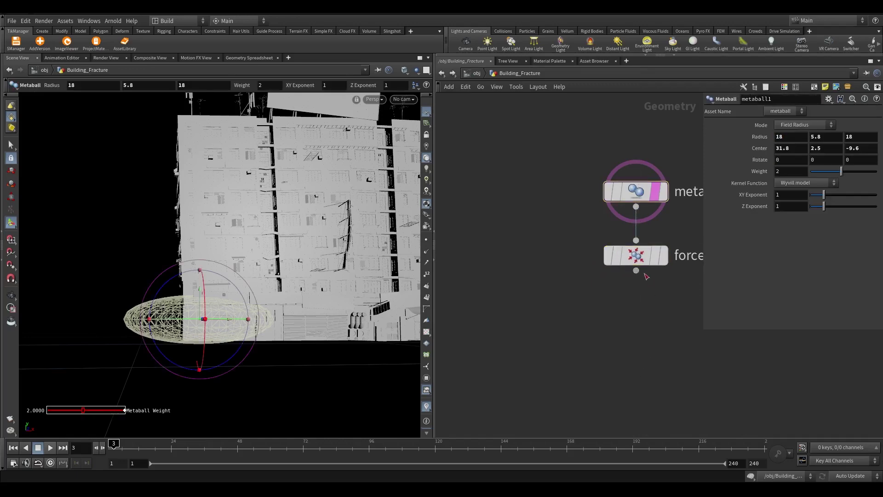
Add a Switch node below force1, removing an accidentally added Sweep node
key("Tab")
type("sw")
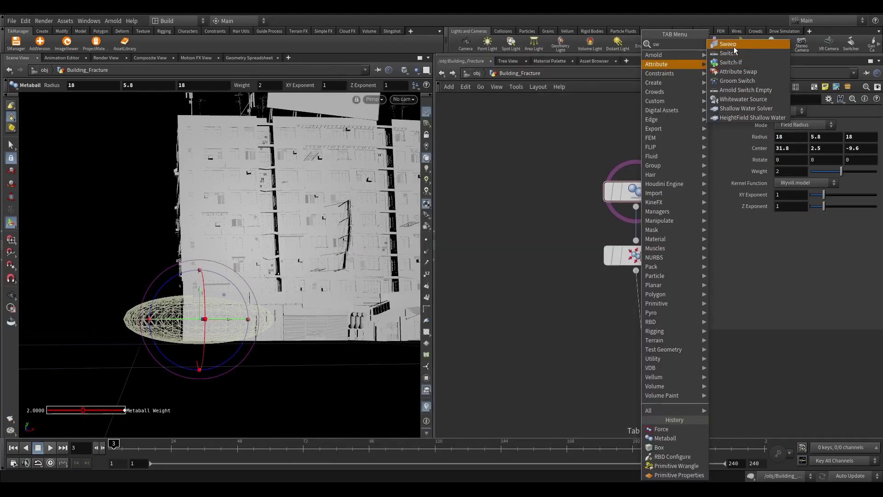
key("Return")
left_click(630, 332)
key("Delete")
key("Tab")
type("rbd")
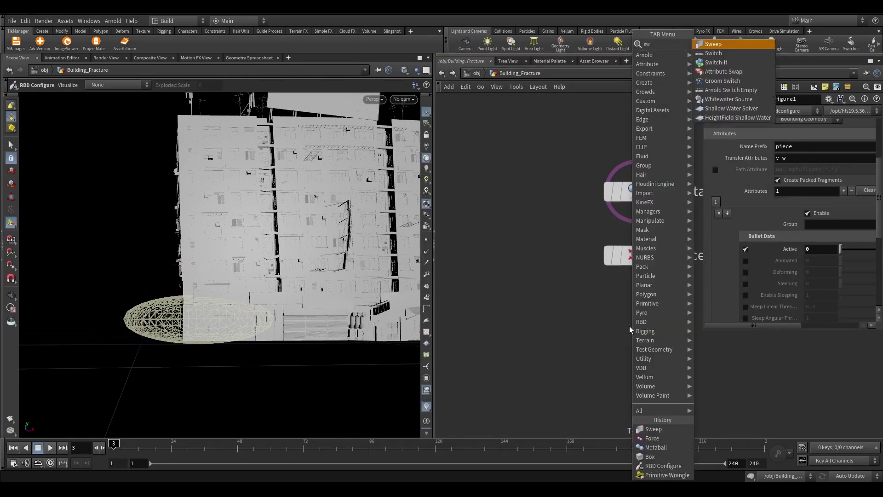
key("Return")
left_click(603, 338)
Connect a new null1 to switch1 and make it the first input
left_click_drag(635, 272, 488, 250)
type("null")
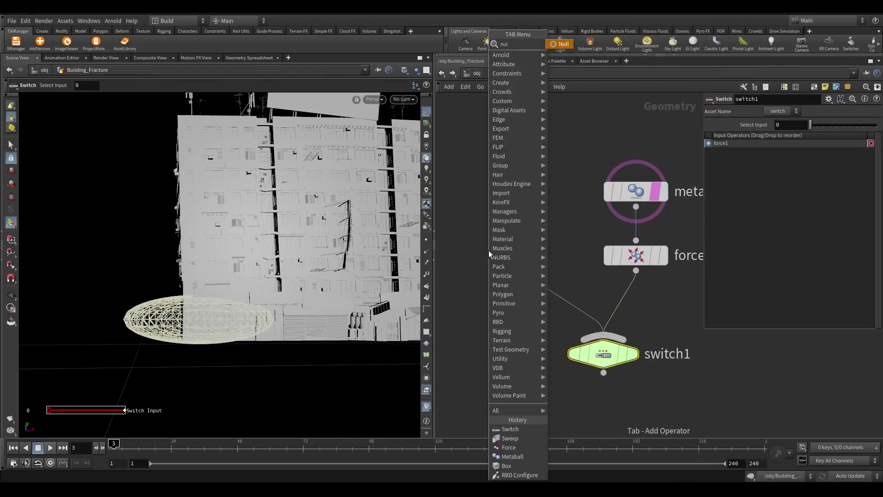
key("Return")
left_click(488, 250)
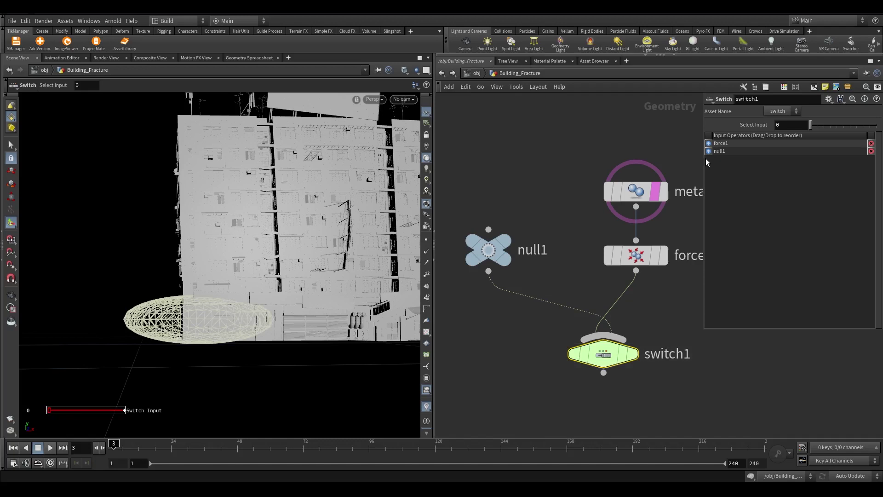
left_click_drag(719, 151, 718, 142)
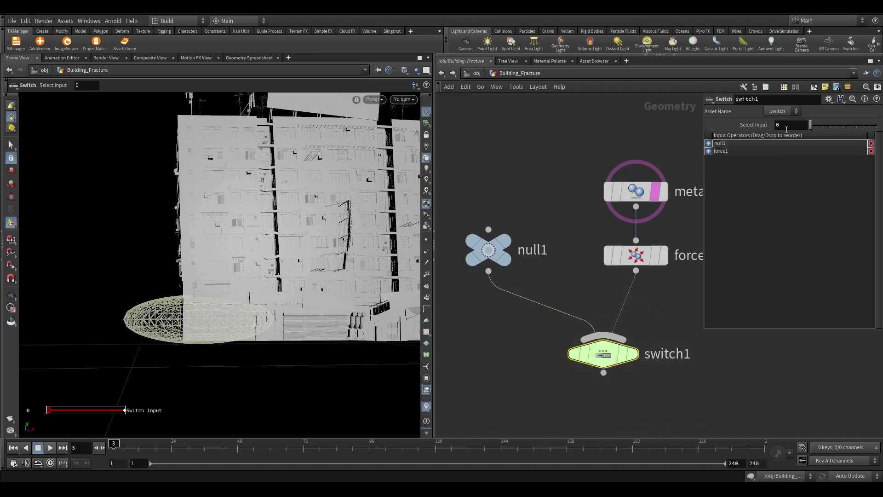
Set switch1's Select Input to $F==3 and scrub to frame 3 to test
left_click(748, 129)
type("$F")
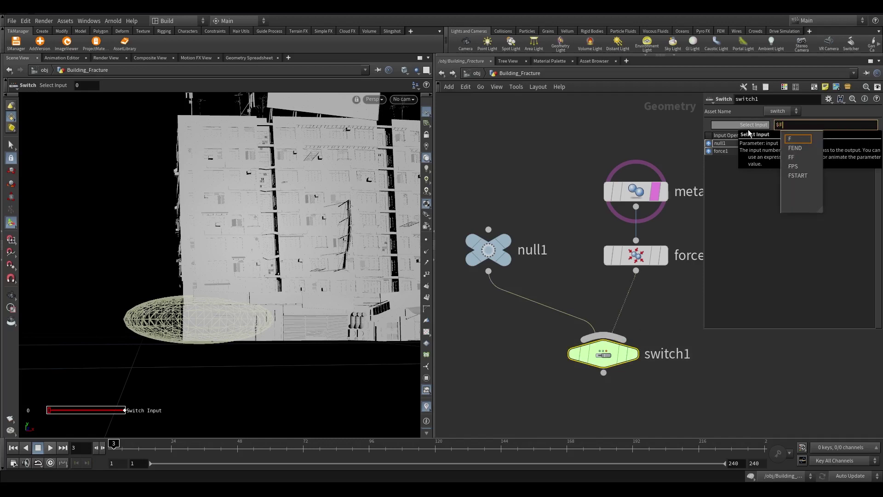
type("==3")
key("Return")
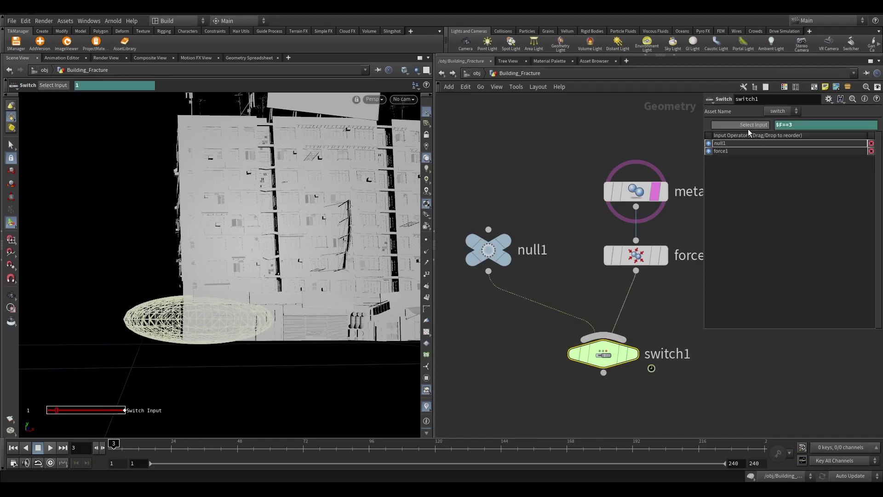
mouse_move(631, 360)
key("Left")
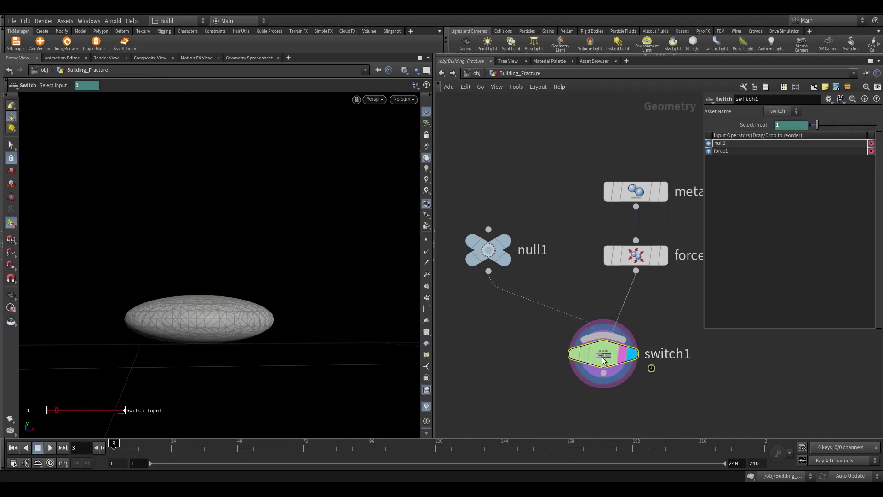
left_click_drag(107, 444, 114, 443)
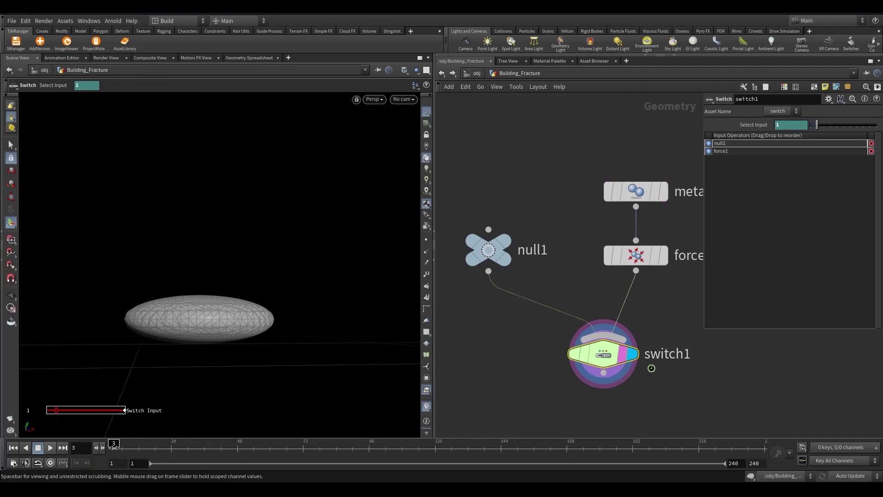
left_click_drag(114, 445, 108, 444)
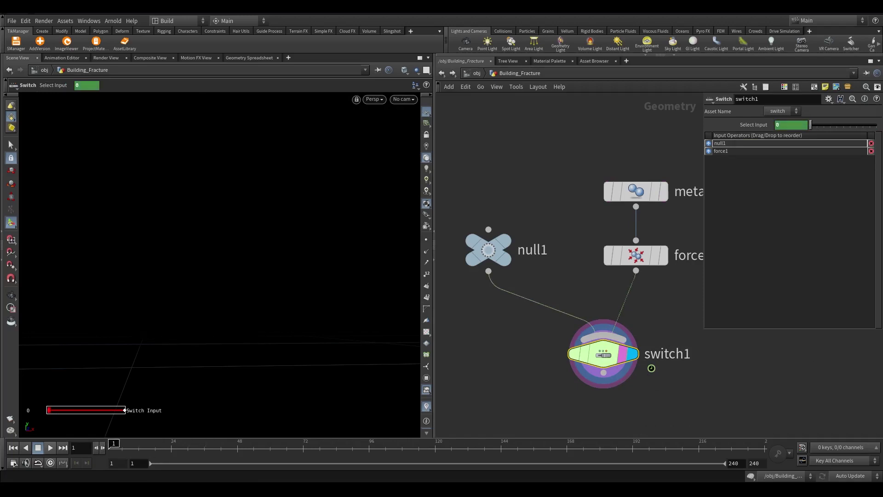
Add a null below switch1 named OUT_FORCE
left_click(627, 313)
left_click(644, 456)
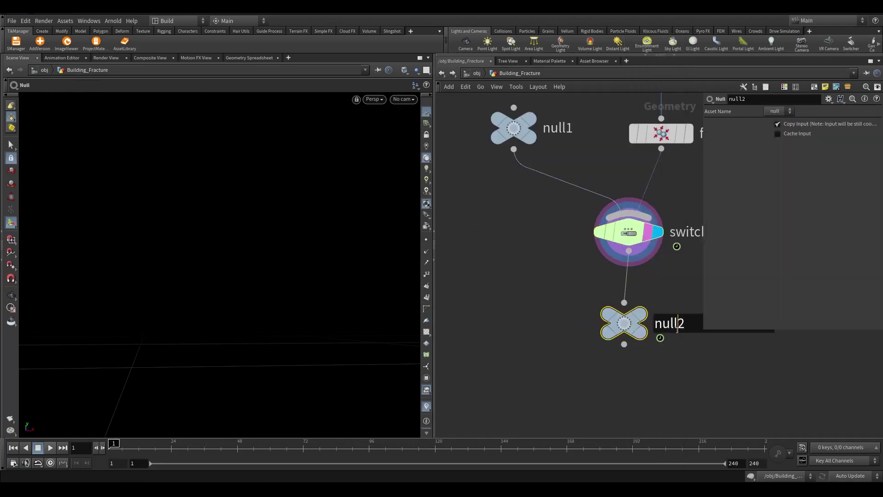
double_click(677, 329)
type("OUT_FORCE")
key("Return")
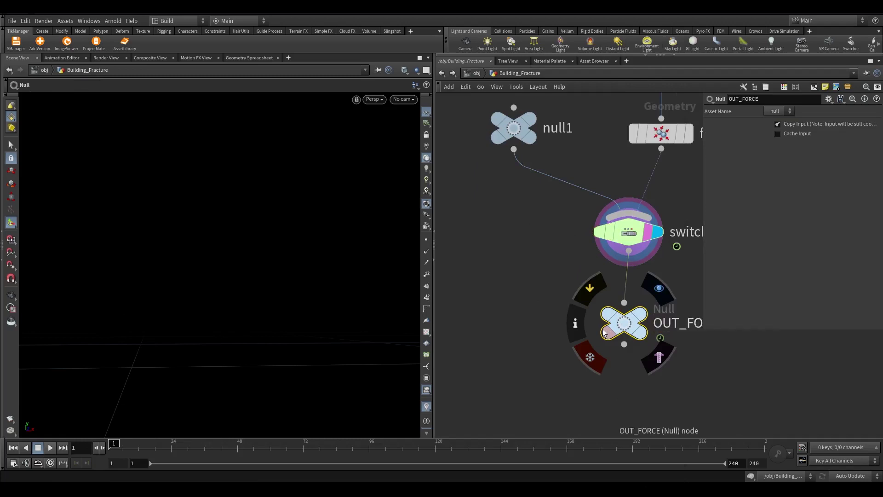
Wrap the five force nodes in a network box titled METALBALL_FROCE
scroll(604, 332, "down", 3)
key("Up")
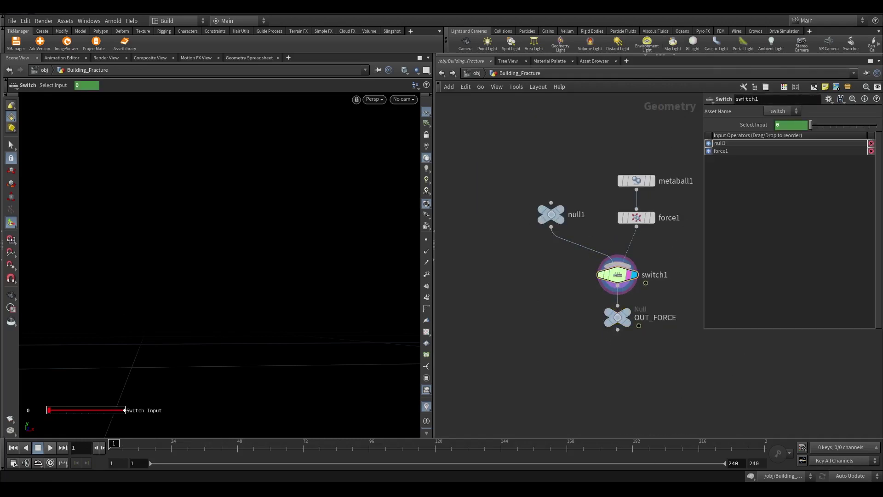
left_click_drag(499, 164, 641, 334)
key("shift+o")
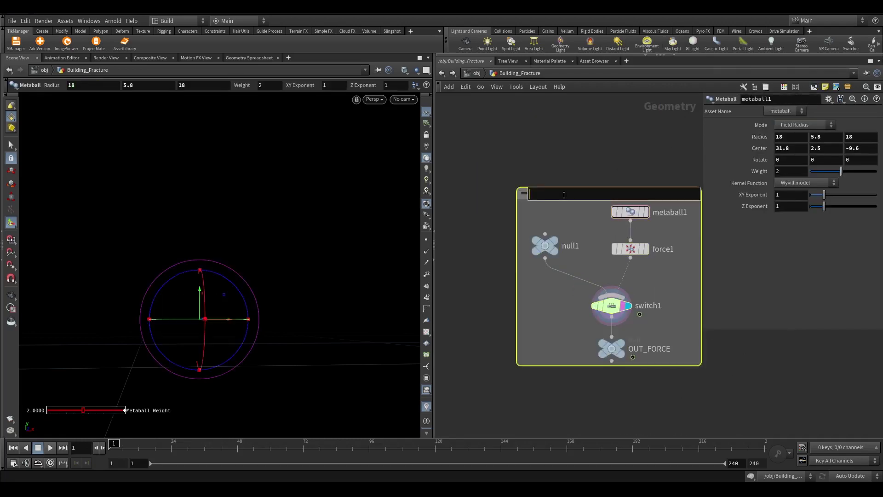
type("METALBALL_FROCE")
key("Return")
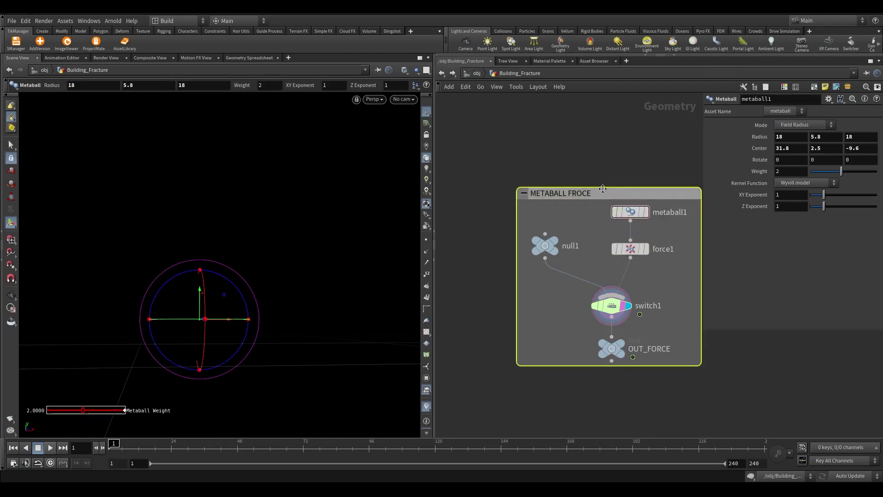